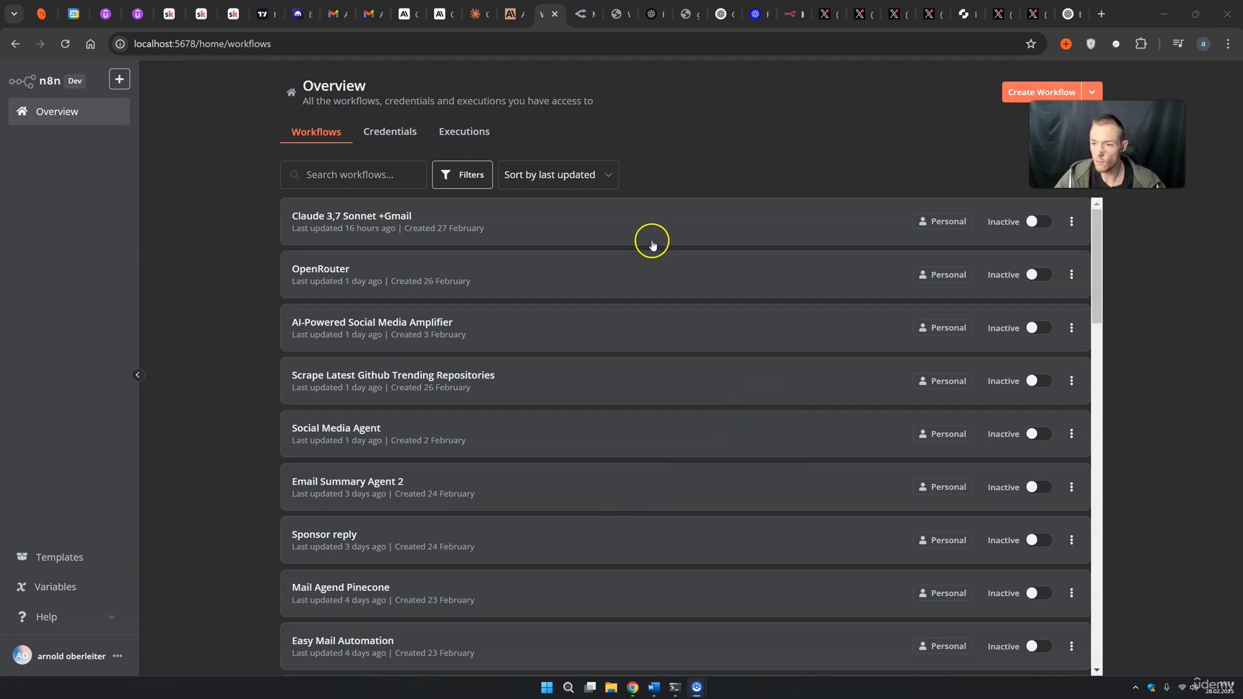
Create a new workflow that starts with an Error Trigger node and fetch a test event for it
click(1005, 95)
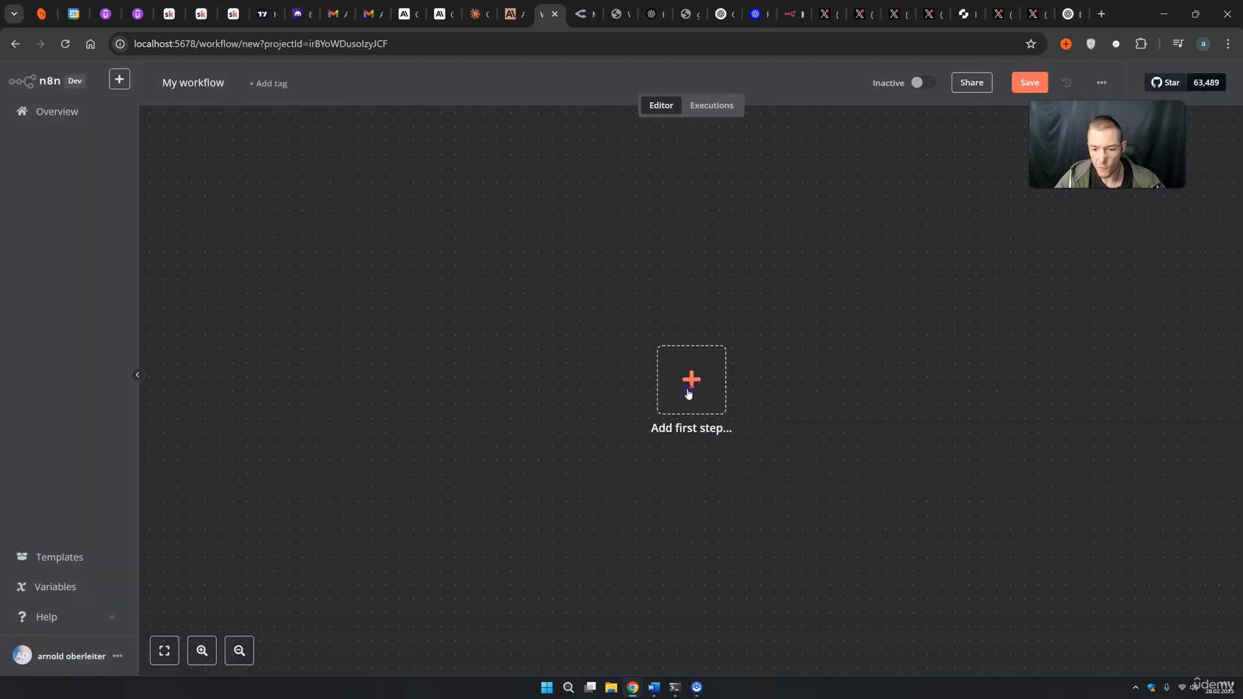
click(689, 393)
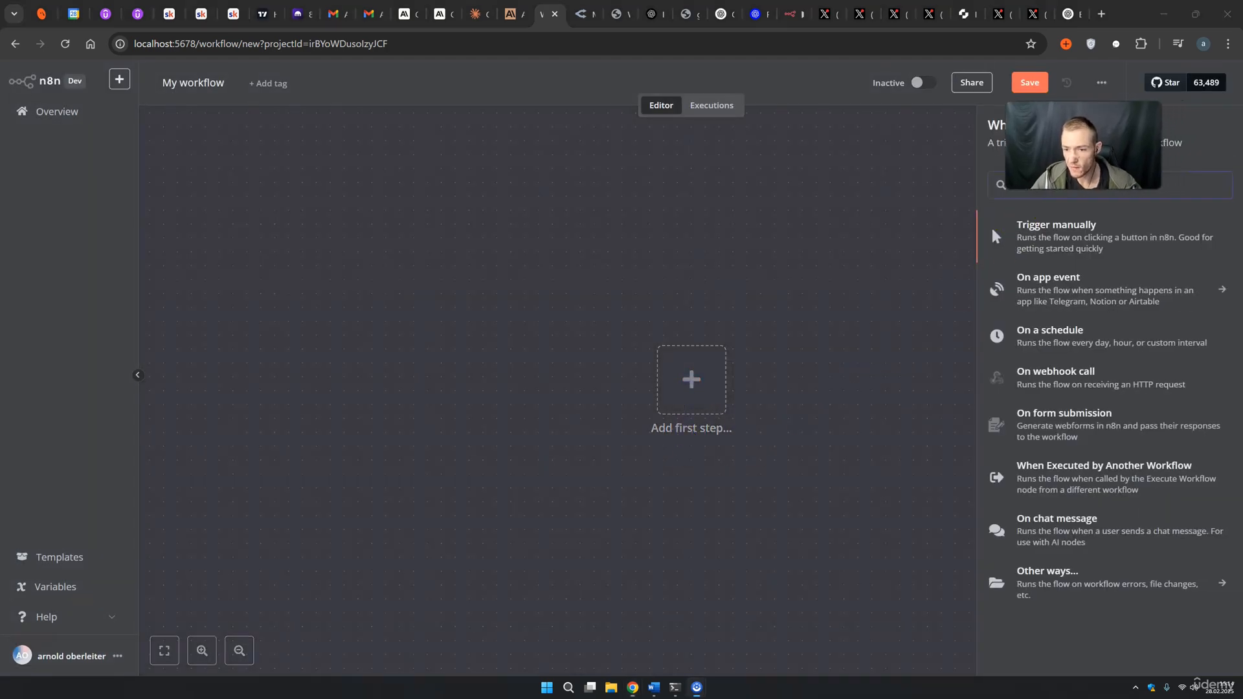
text(error)
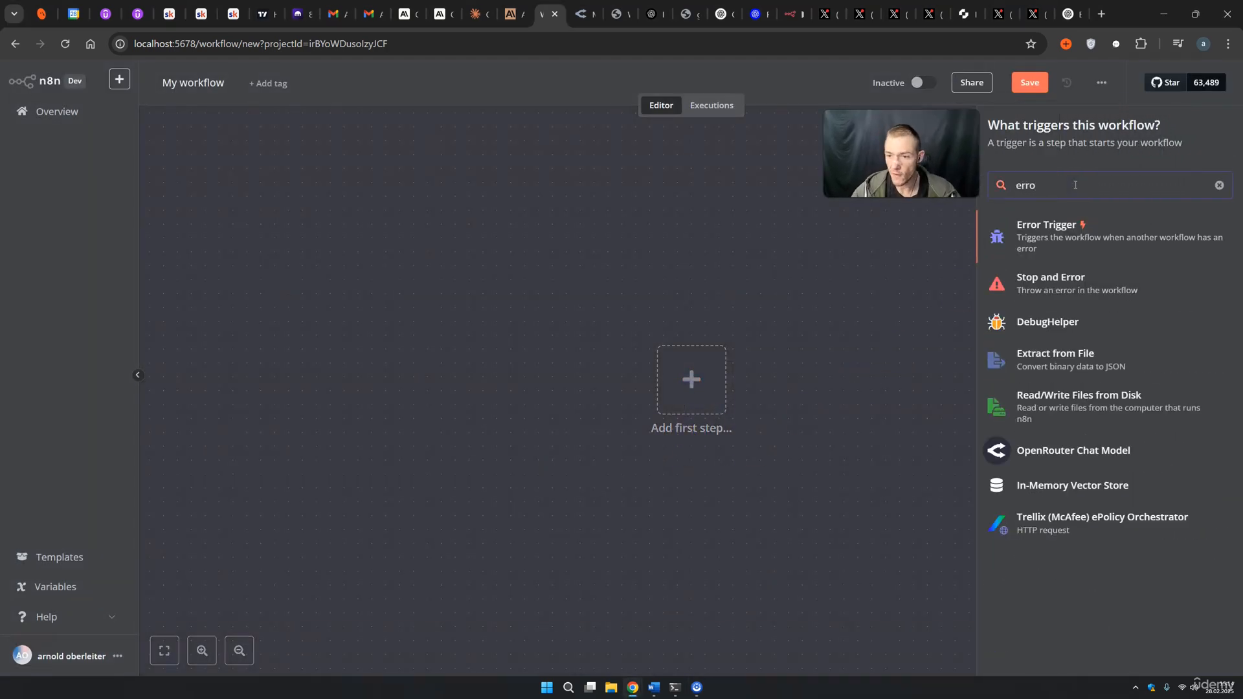
click(1057, 233)
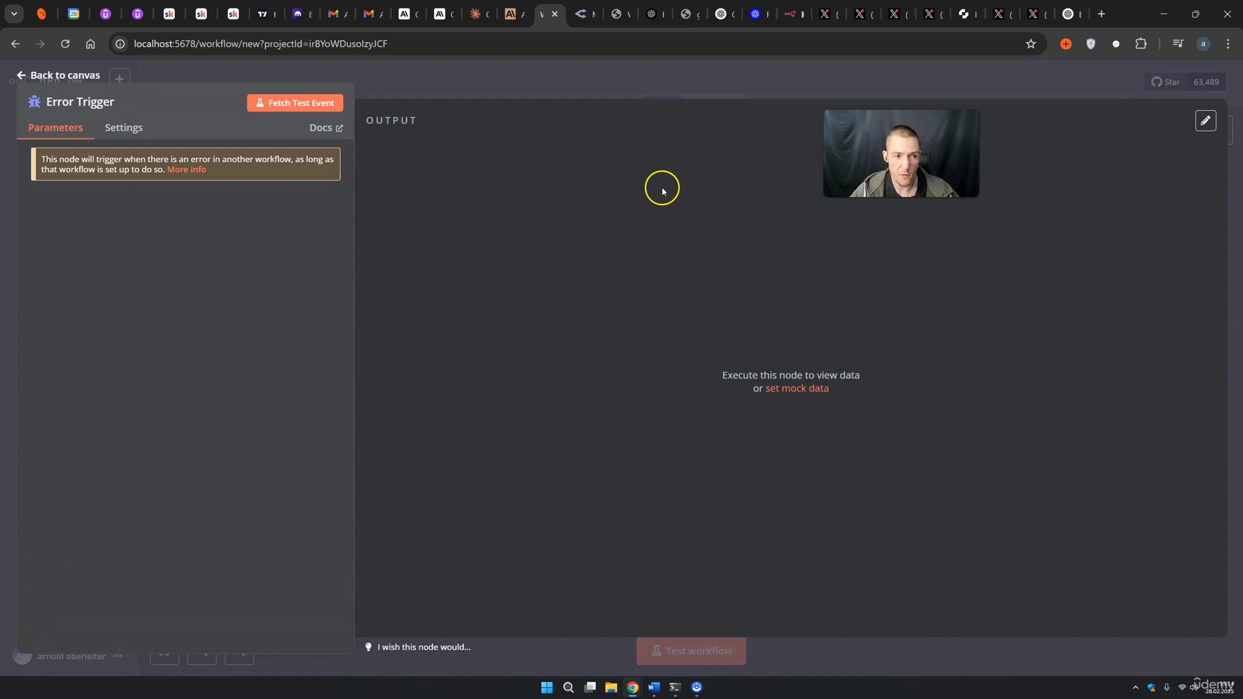
click(293, 110)
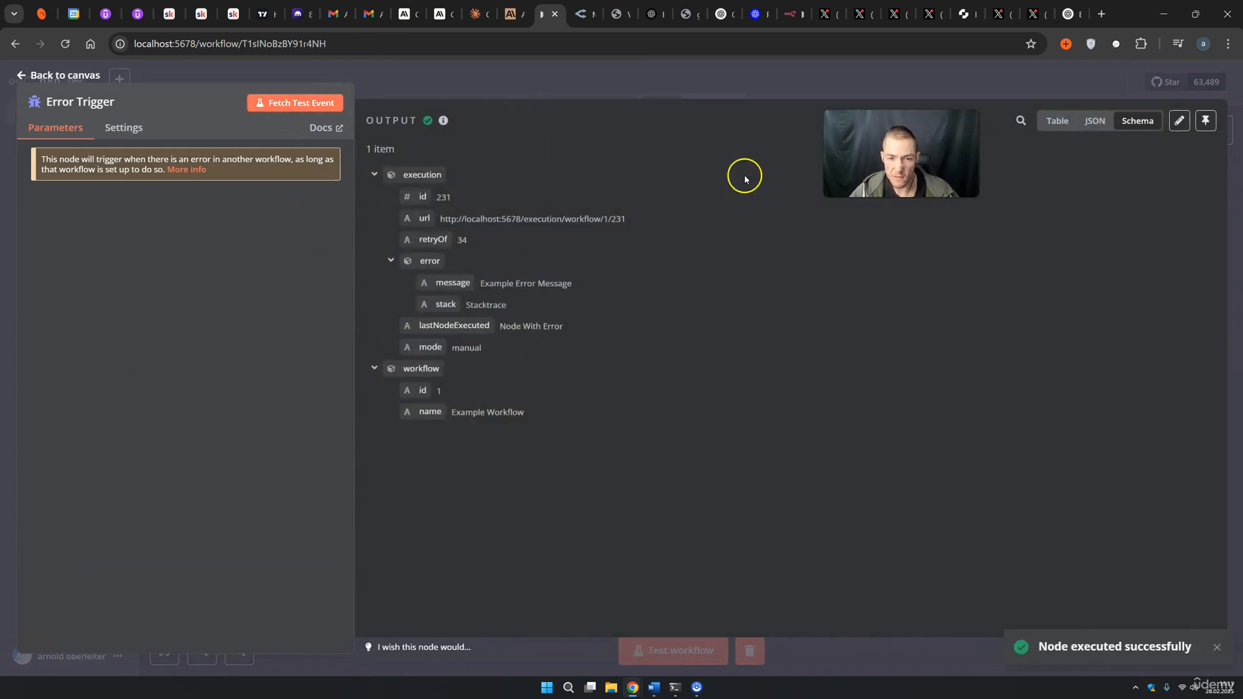
click(772, 91)
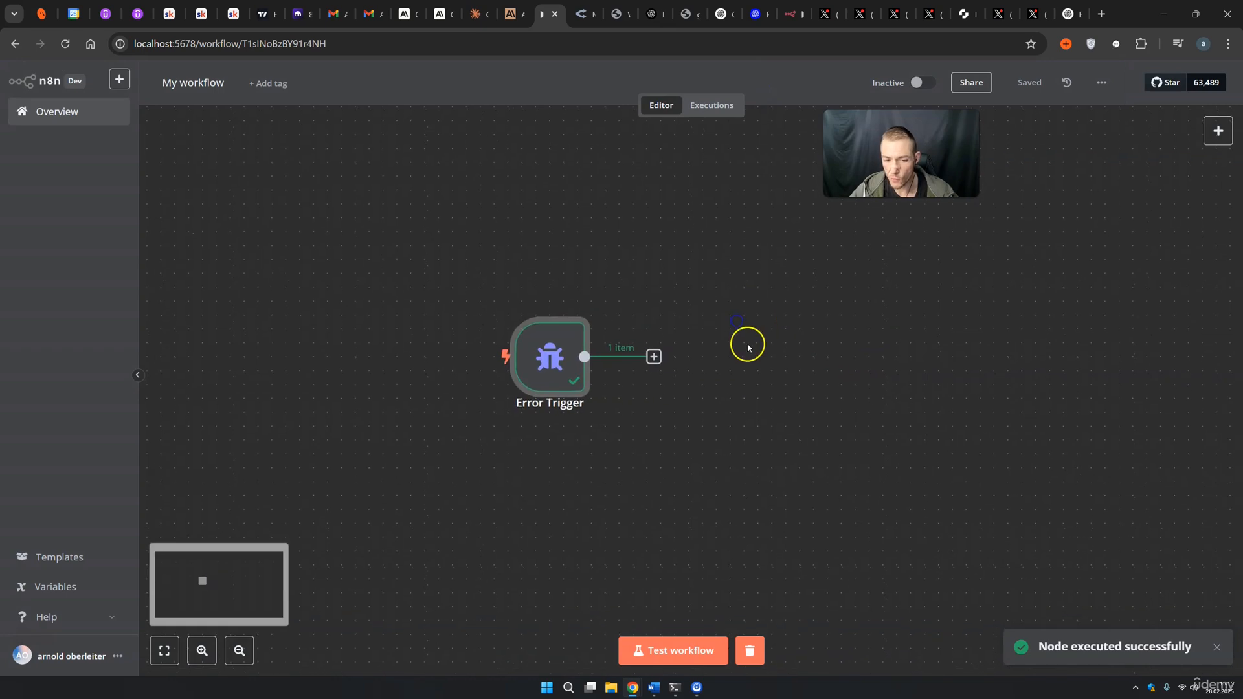
Add a Gmail node with the "Send a message" action after the Error Trigger
click(654, 356)
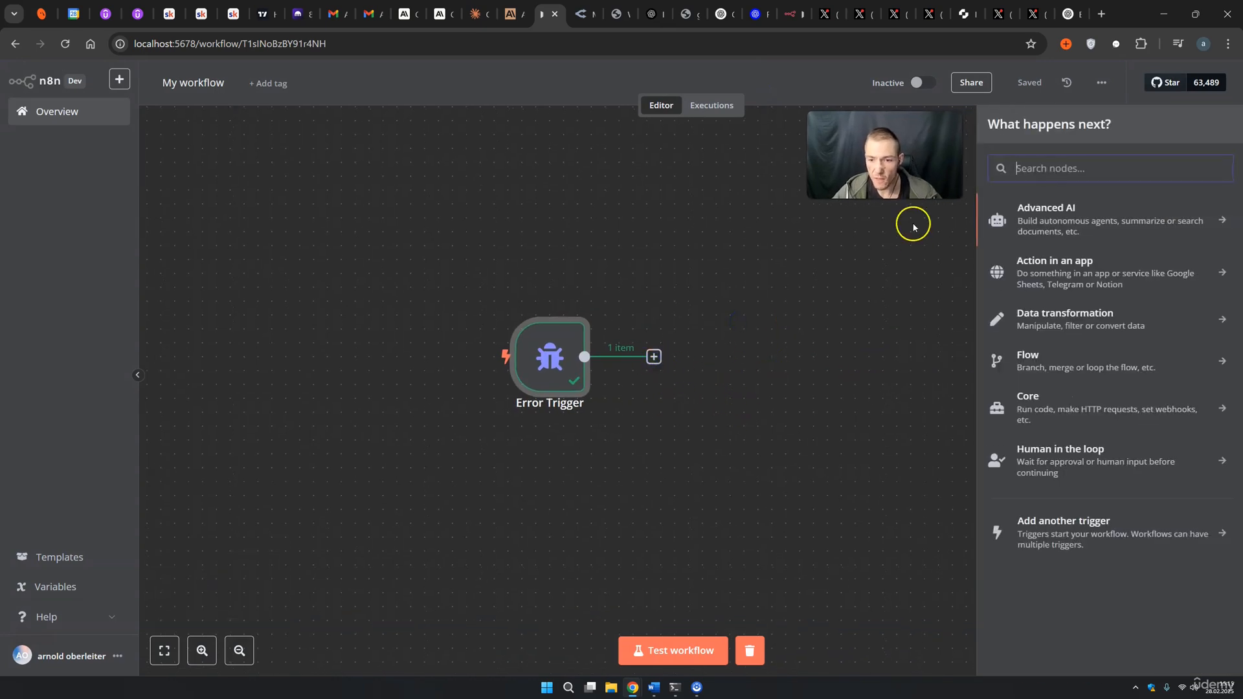
click(1042, 171)
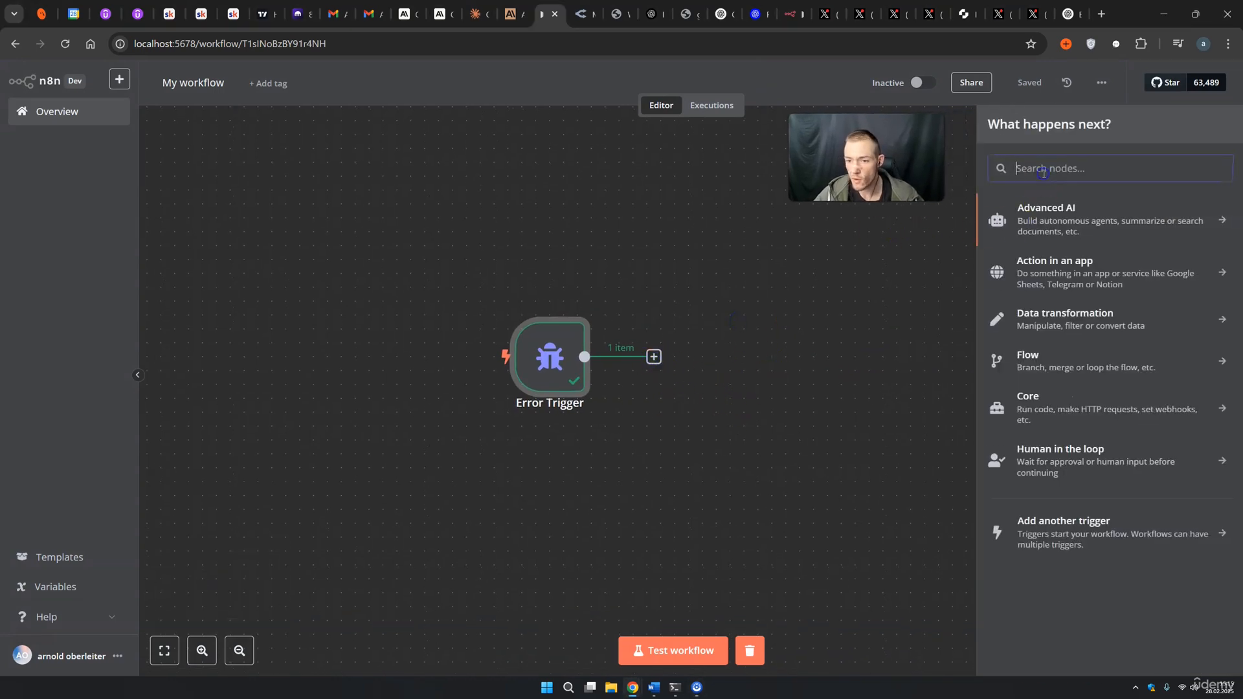
text(gmai)
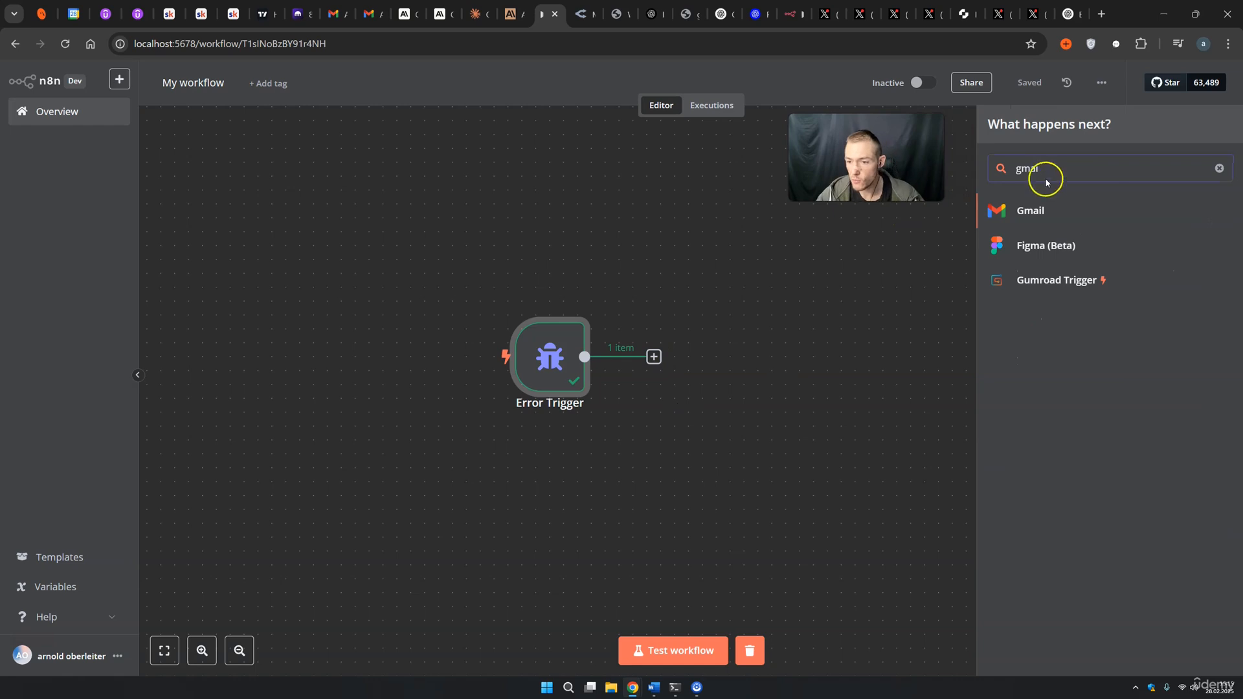
click(1049, 217)
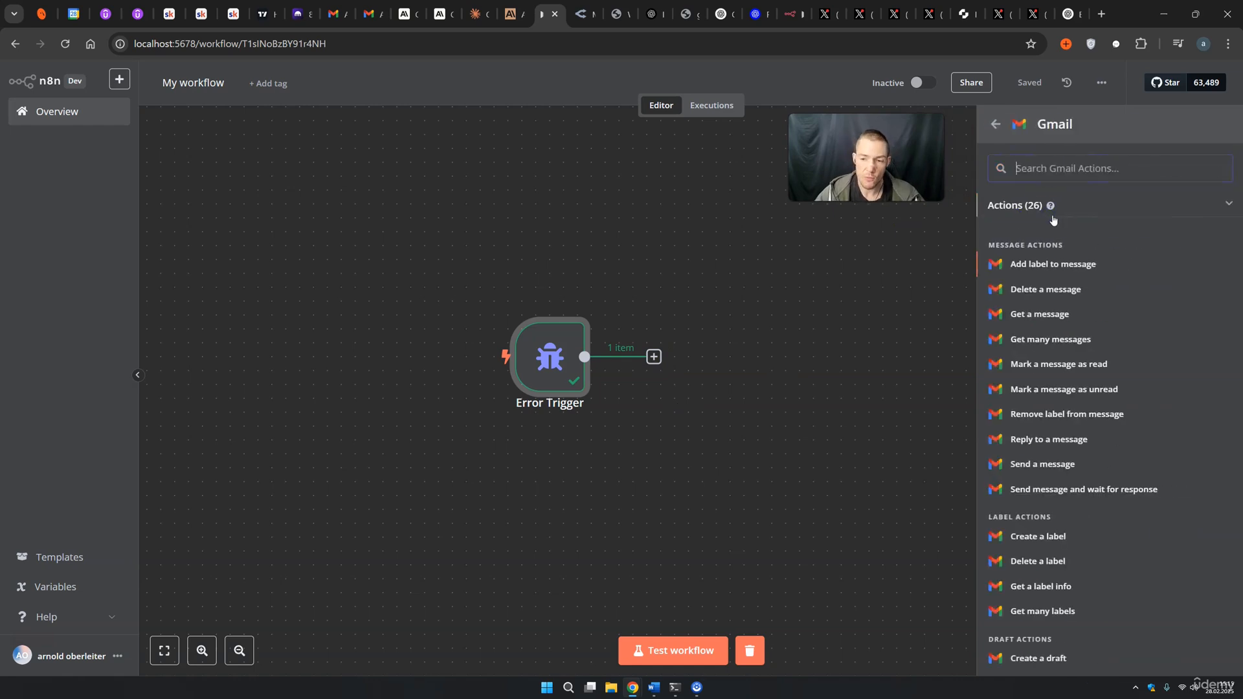
mouse_move(1053, 207)
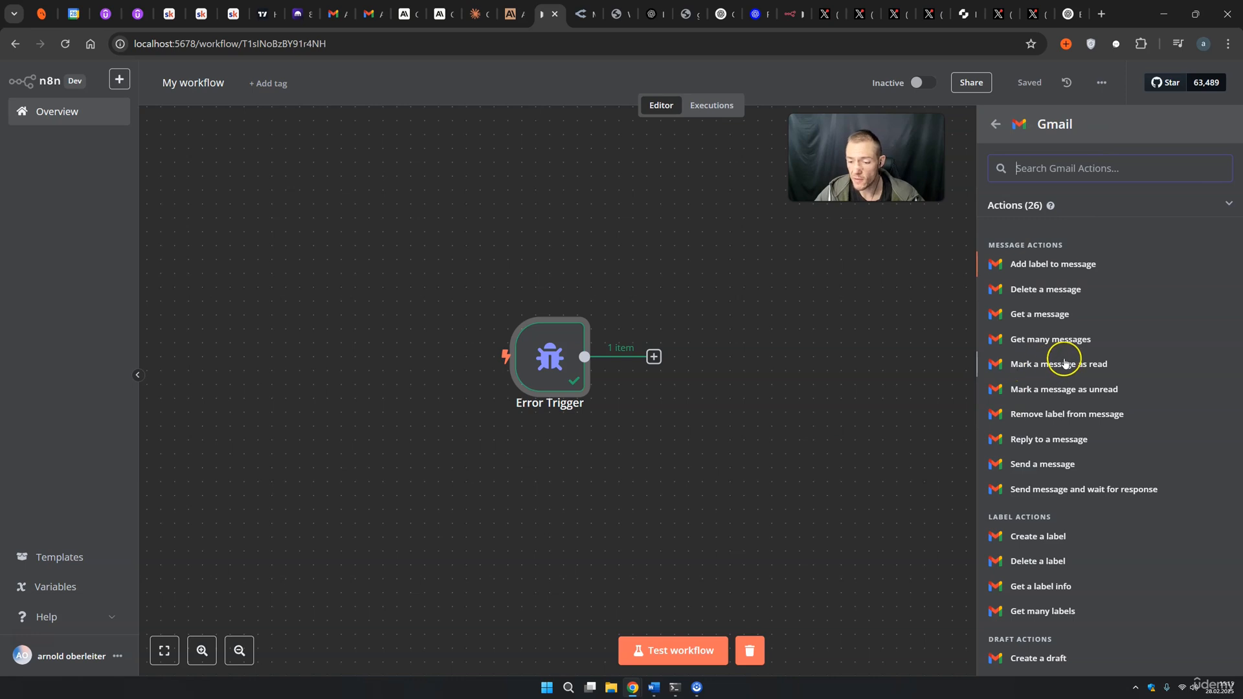
click(1035, 465)
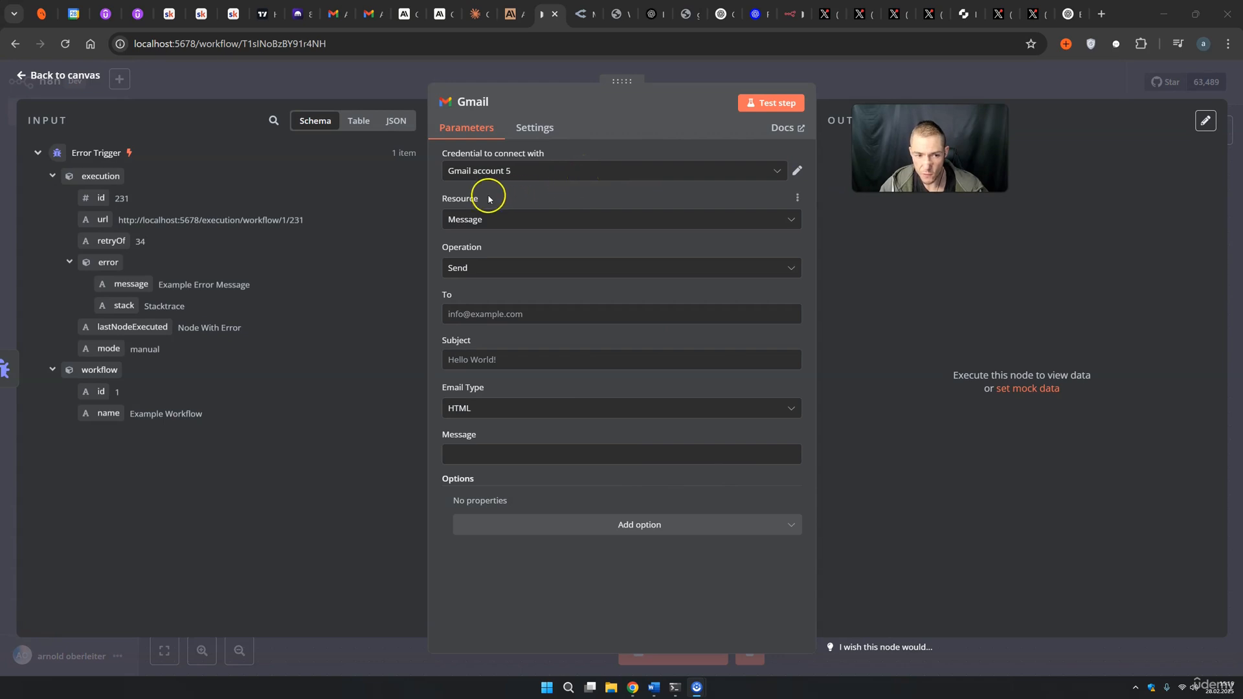
Enter the recipient's e-mail address for the Gmail message
click(490, 314)
key(ctrl+v)
drag(449, 315, 581, 323)
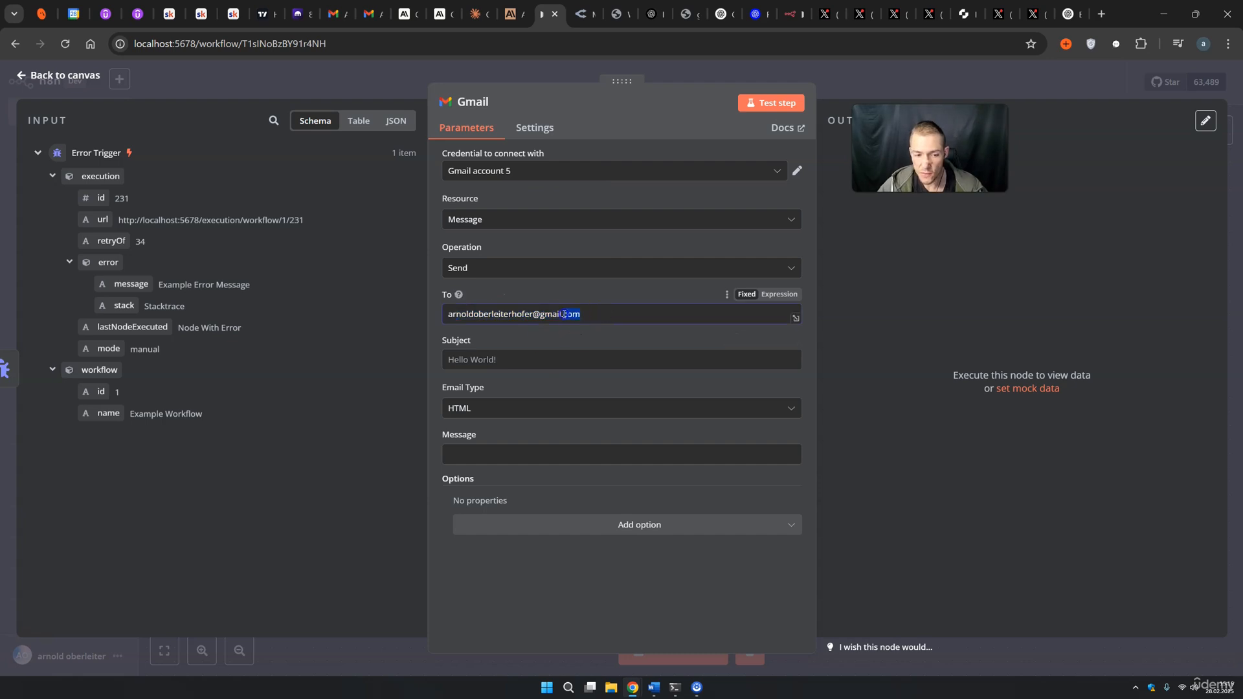
Set the subject to the expression "Workflow {{ $json.workflow.name }} failed"
click(516, 364)
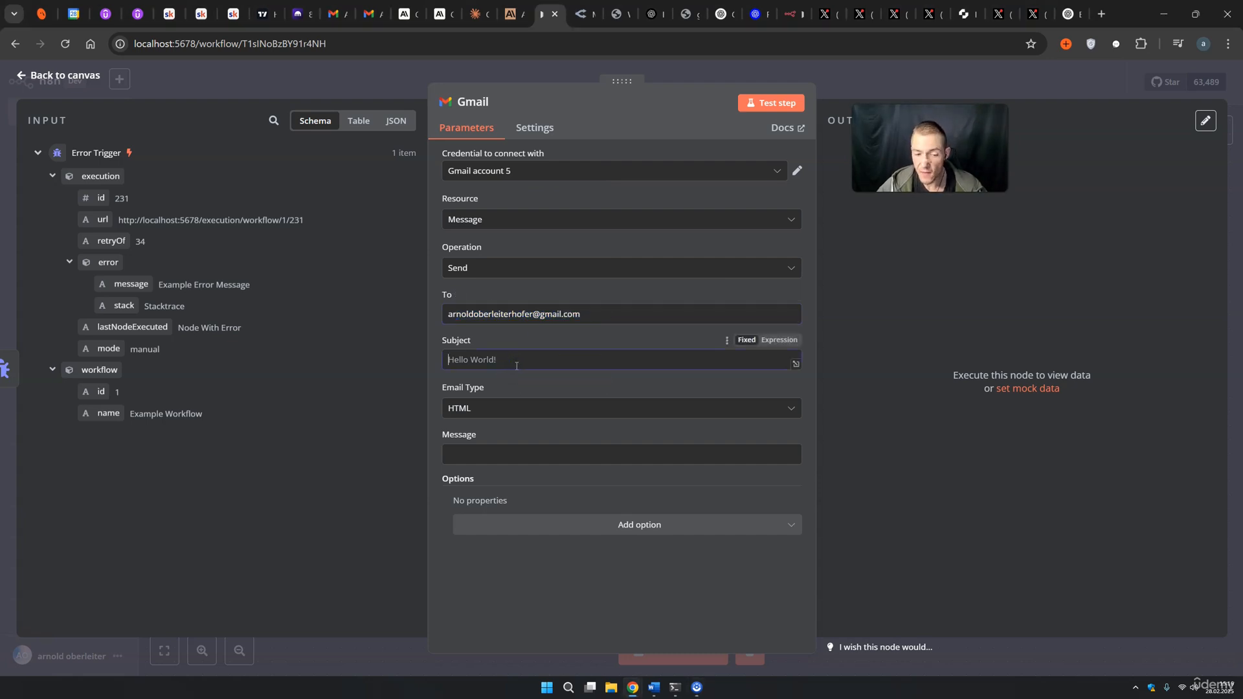
click(773, 345)
click(796, 364)
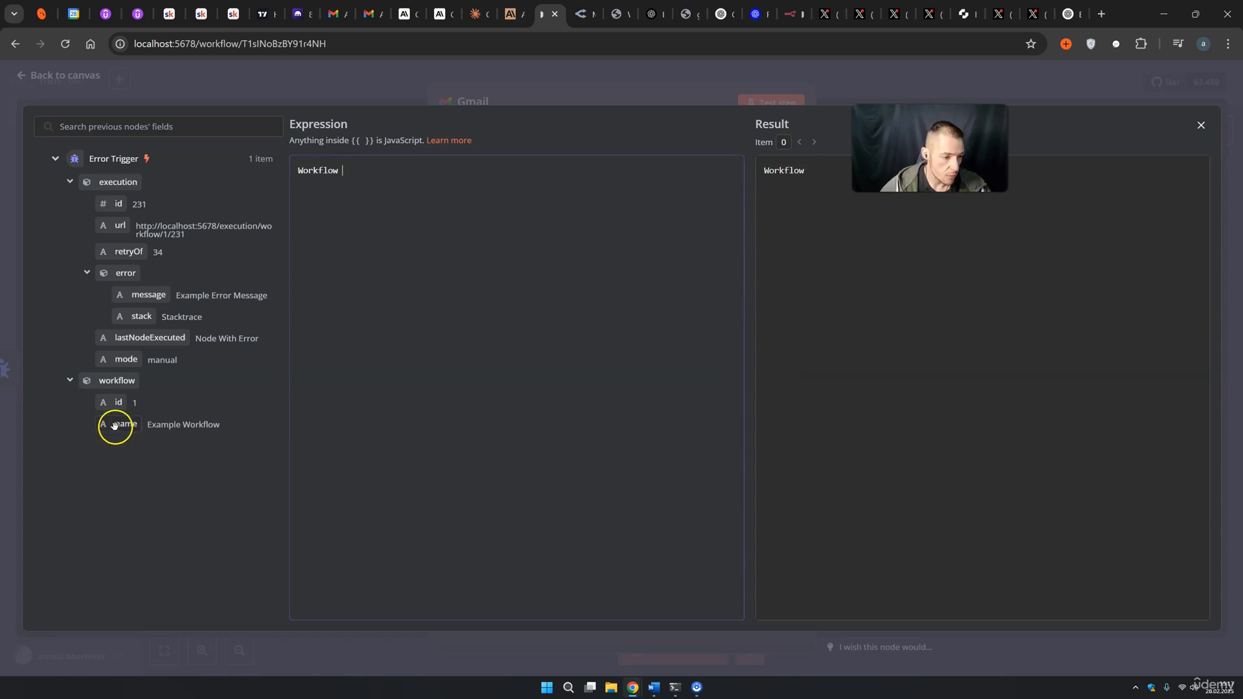
drag(114, 425, 365, 174)
click(479, 174)
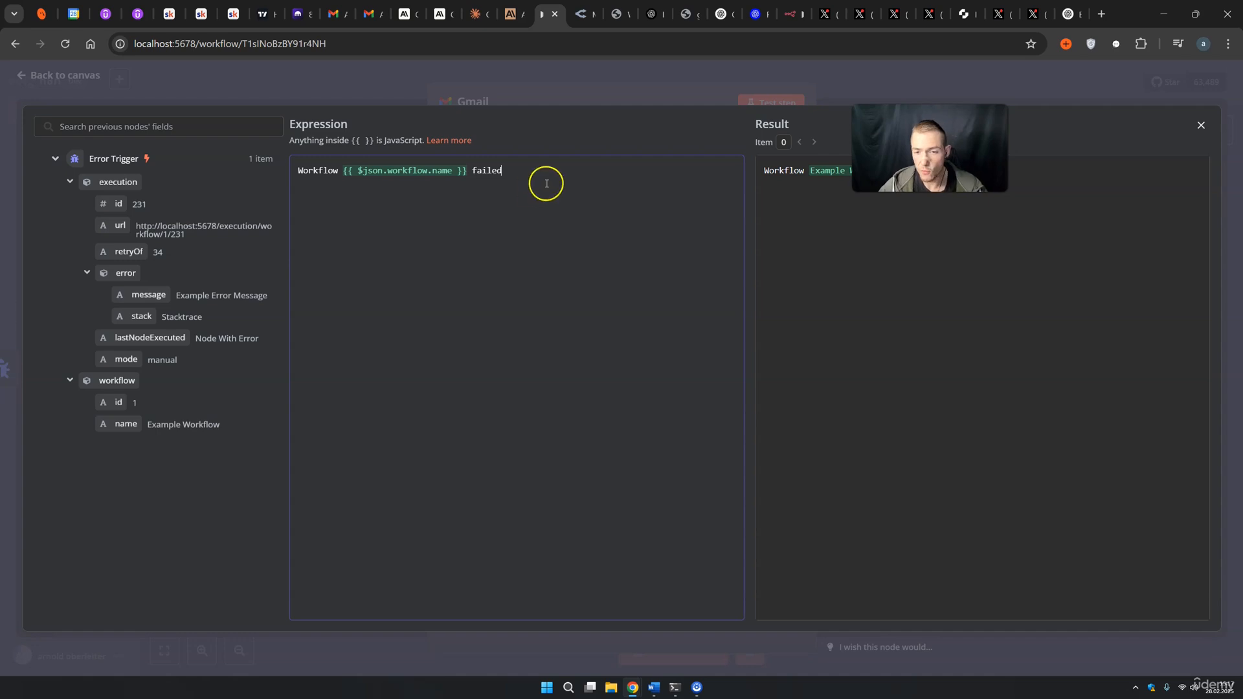
click(844, 95)
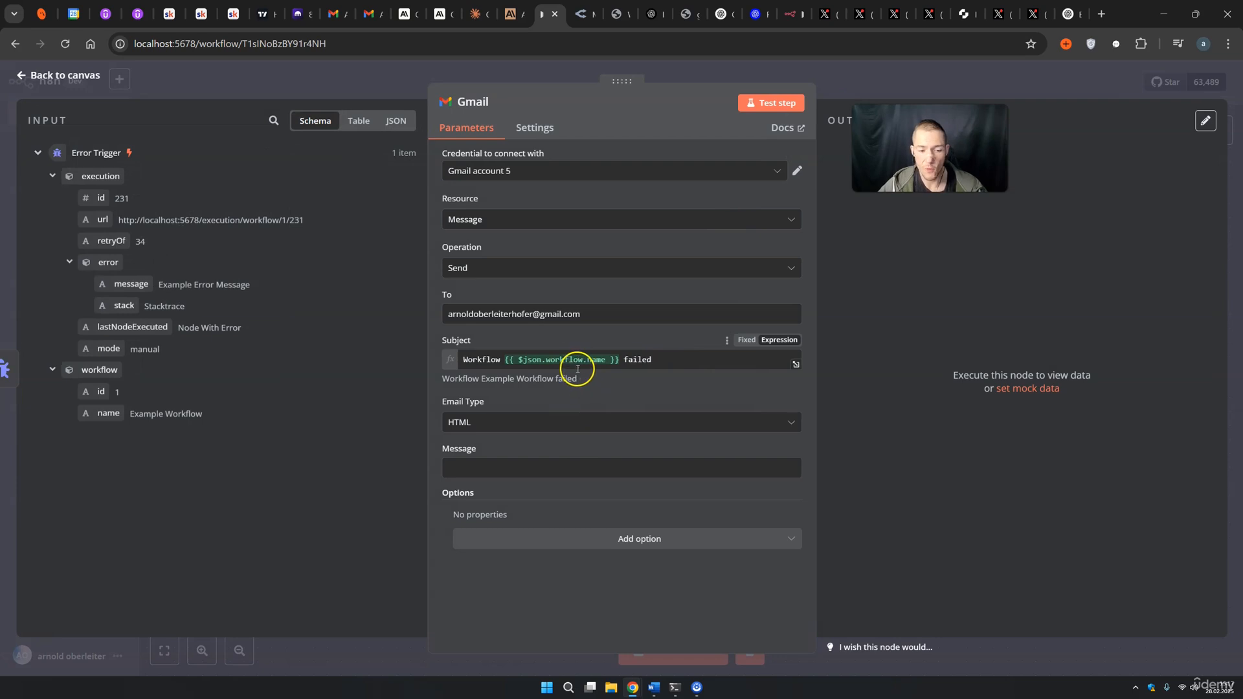
Set the email type to Text and begin the message expression with "Workflow {{ $json.workflow.name }} is broken"
click(451, 426)
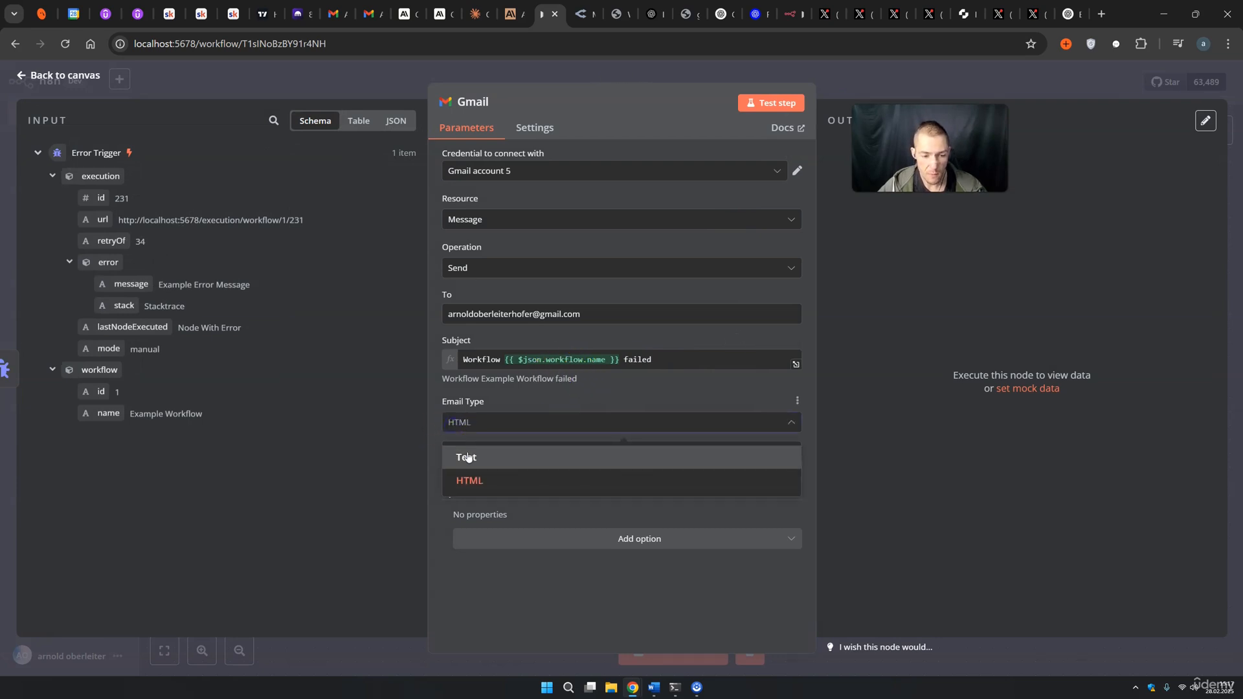
click(468, 457)
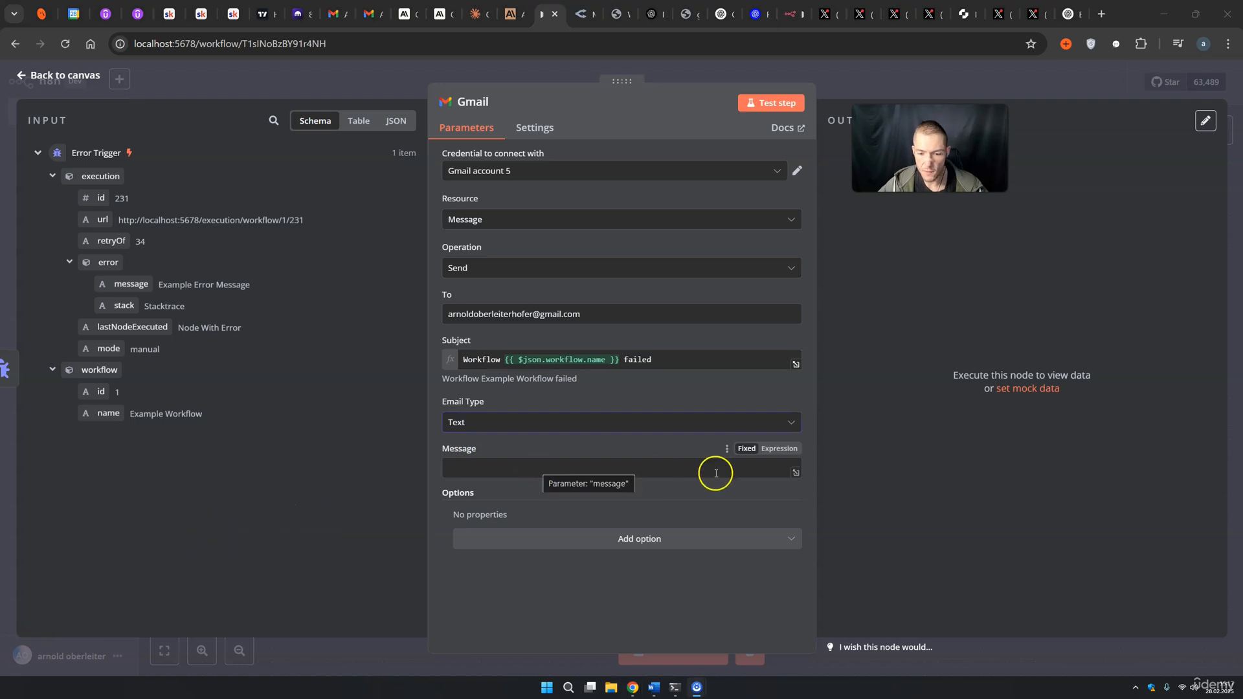
click(779, 449)
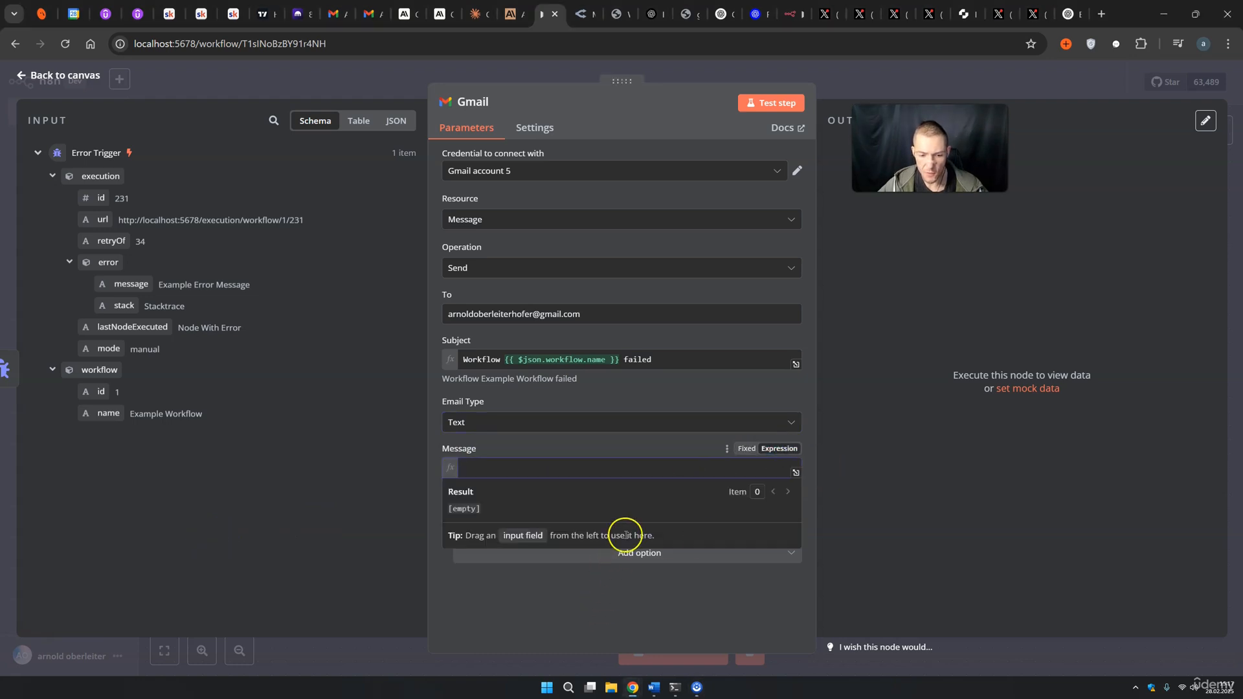
click(795, 472)
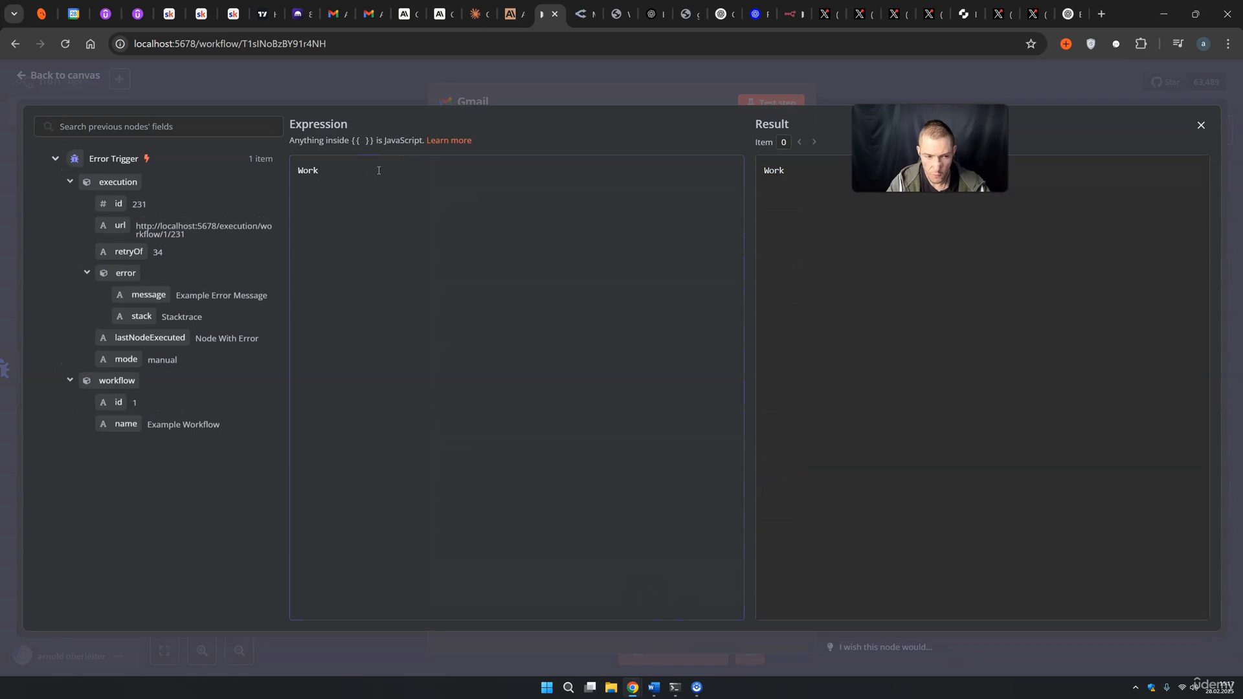
drag(110, 422, 501, 173)
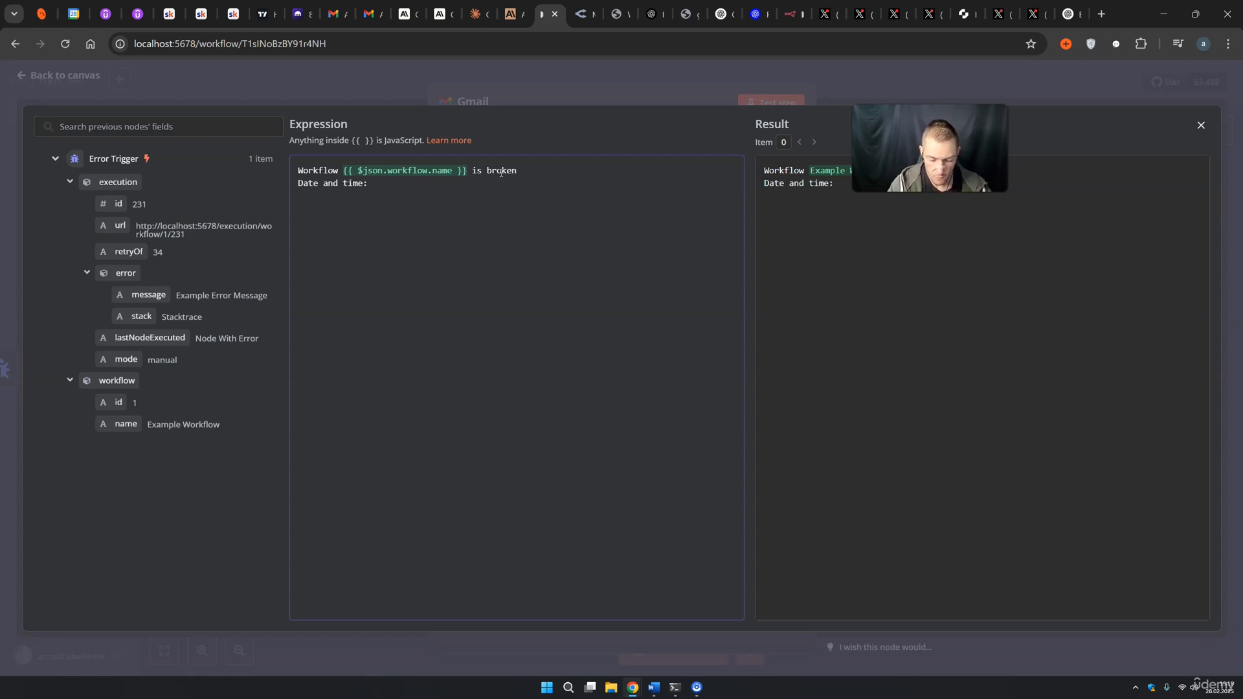
Add the message lines "Date and time: {{ $now }}" and "Last Node: {{ $json.execution.lastNodeExecuted }}"
text({{)
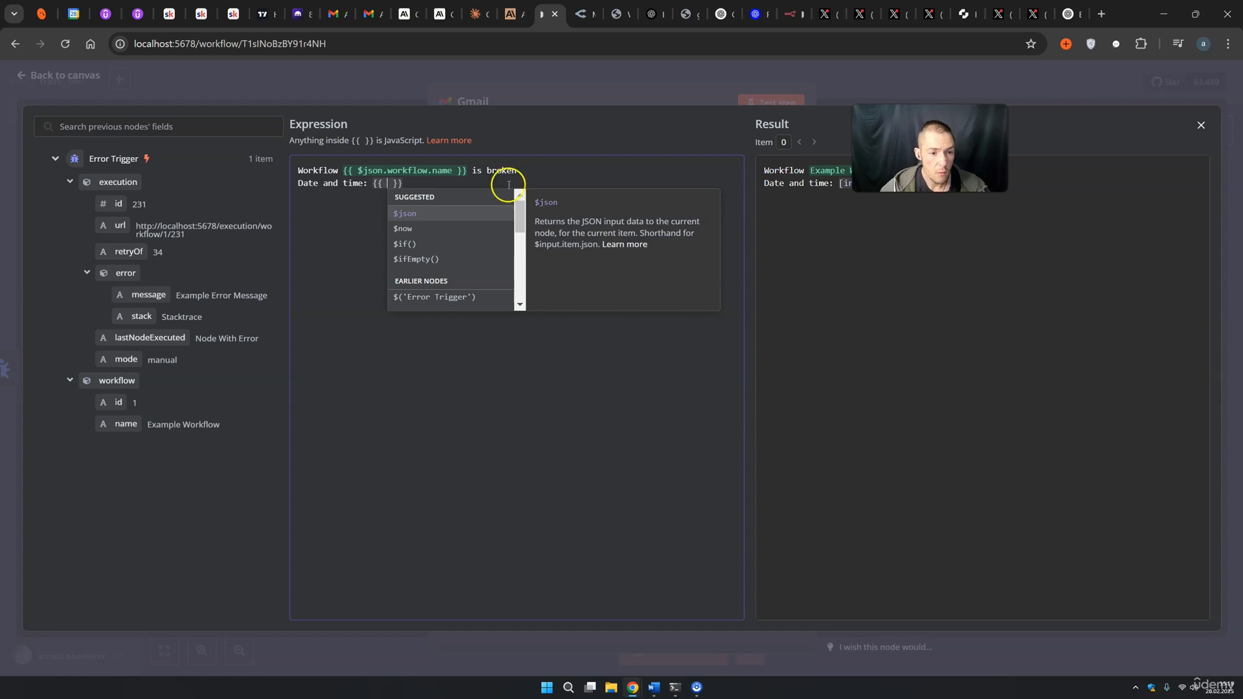
click(430, 229)
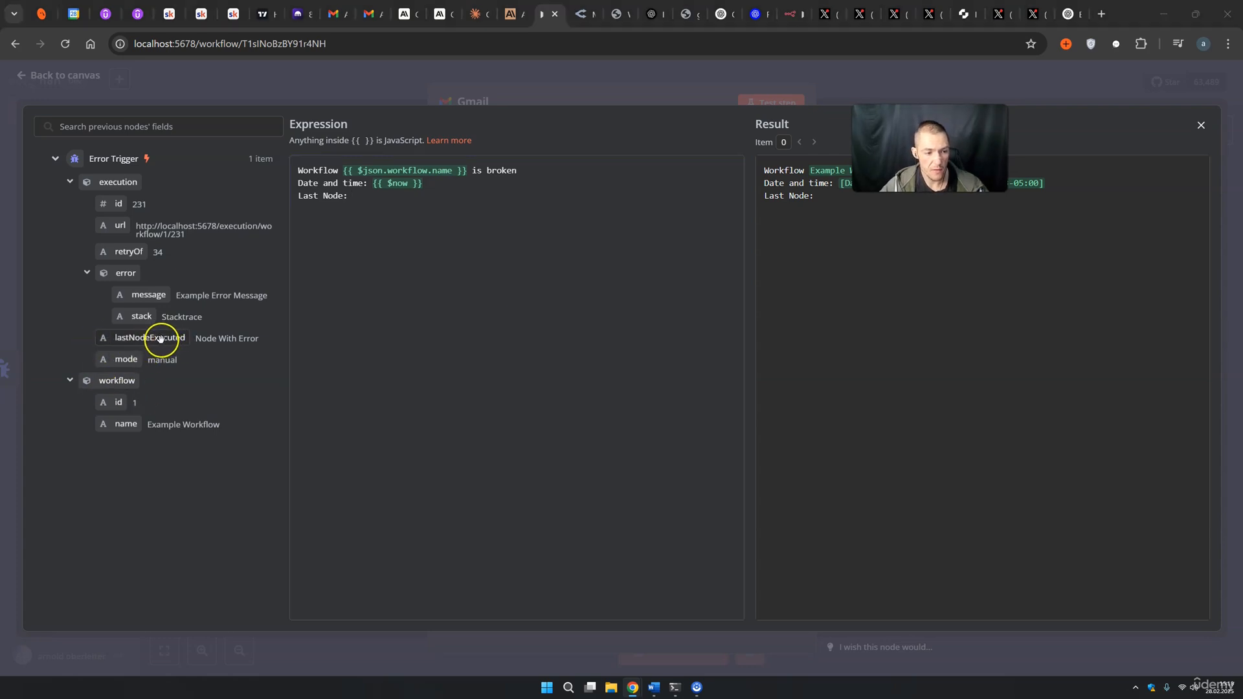
drag(160, 337, 356, 201)
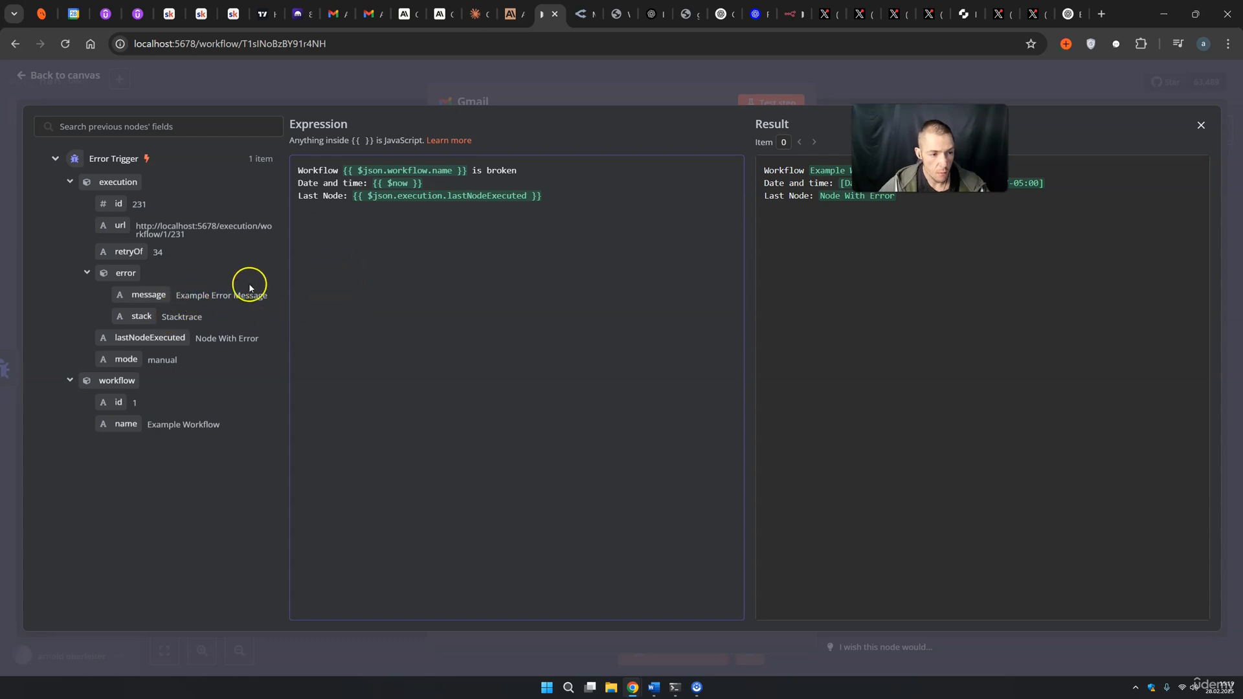
Add the line "Detailes: {{ $json.execution.error.message }}" below the last-node line, separated by blank lines
click(311, 229)
drag(149, 294, 324, 233)
click(502, 222)
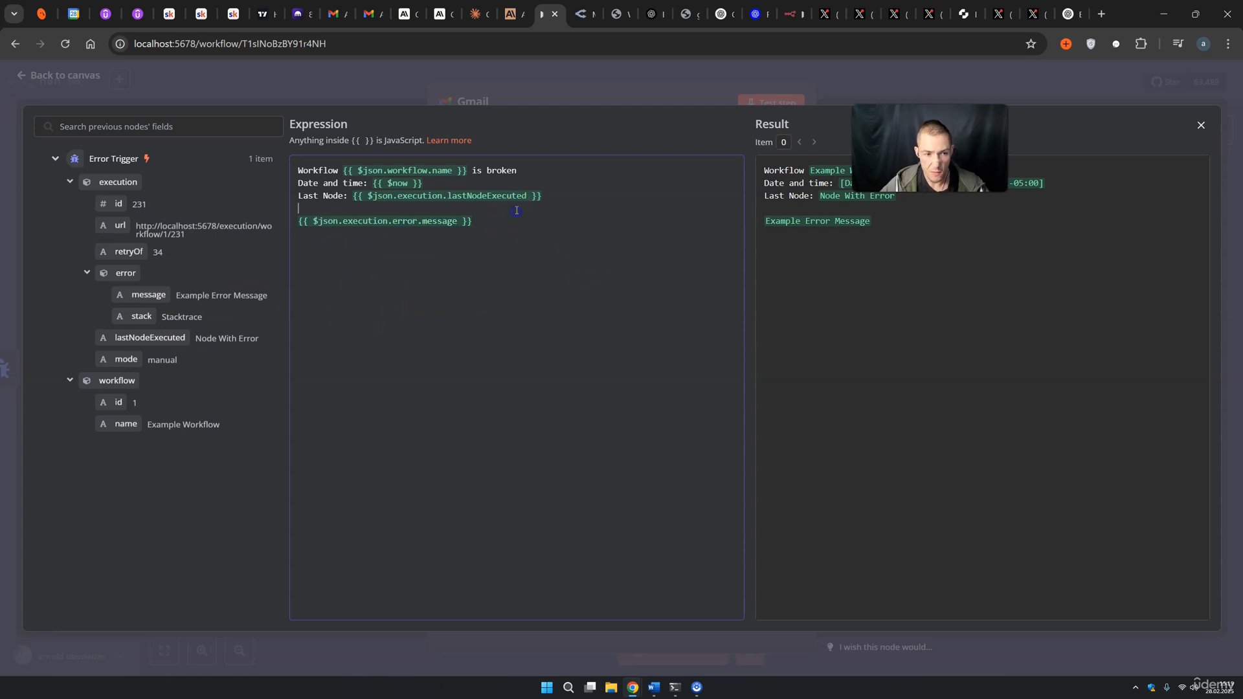
click(298, 232)
key(Return)
text(Detai)
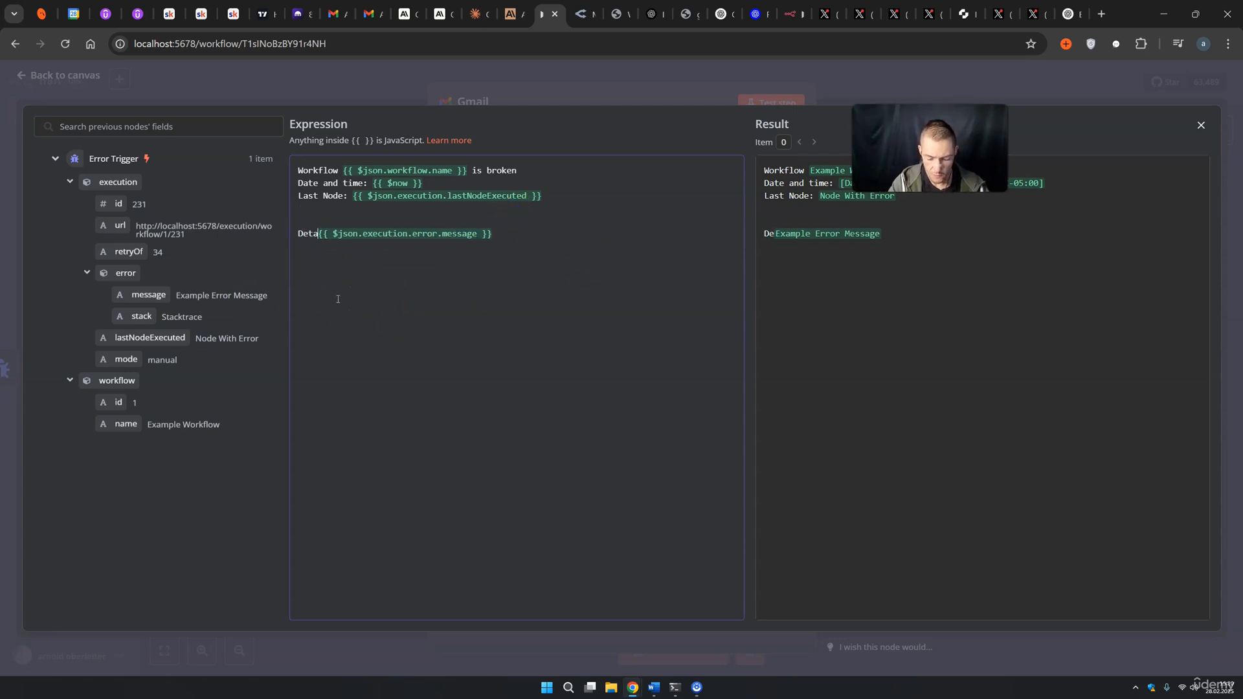
text(les:)
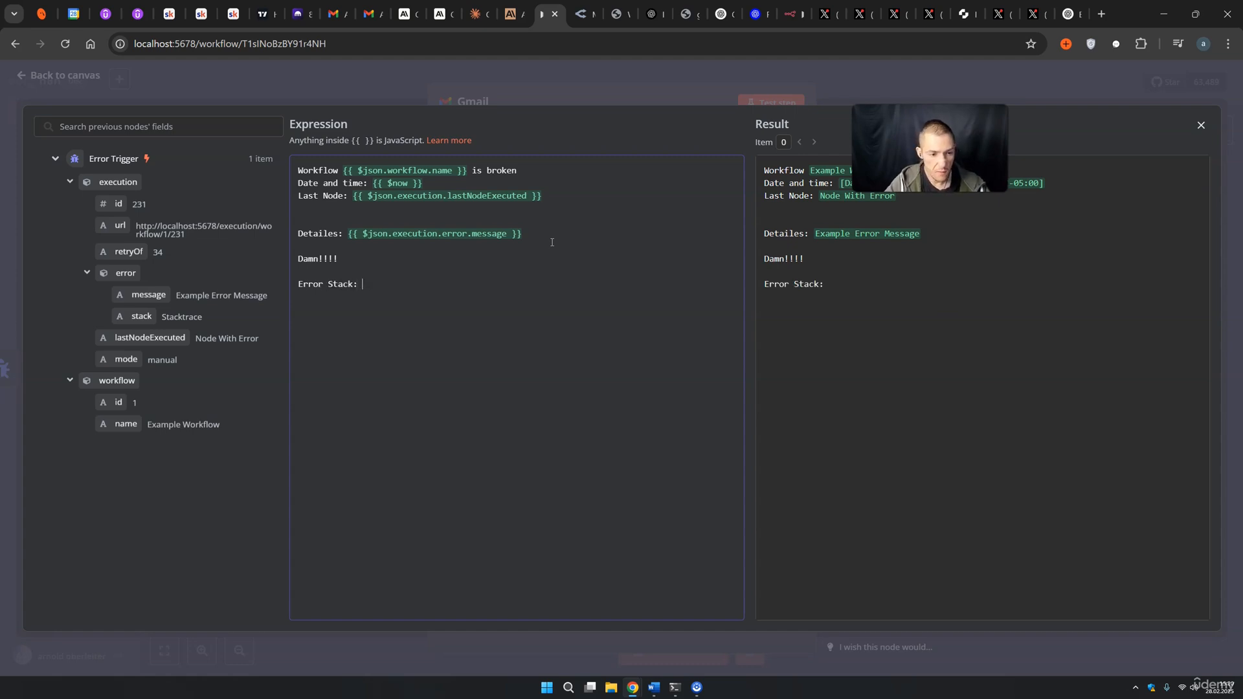
Finish the message with the lines "Damn!!!!" and "Error Stack: {{ $json.execution.error.stack }}", and close the expression editor
drag(138, 316, 382, 285)
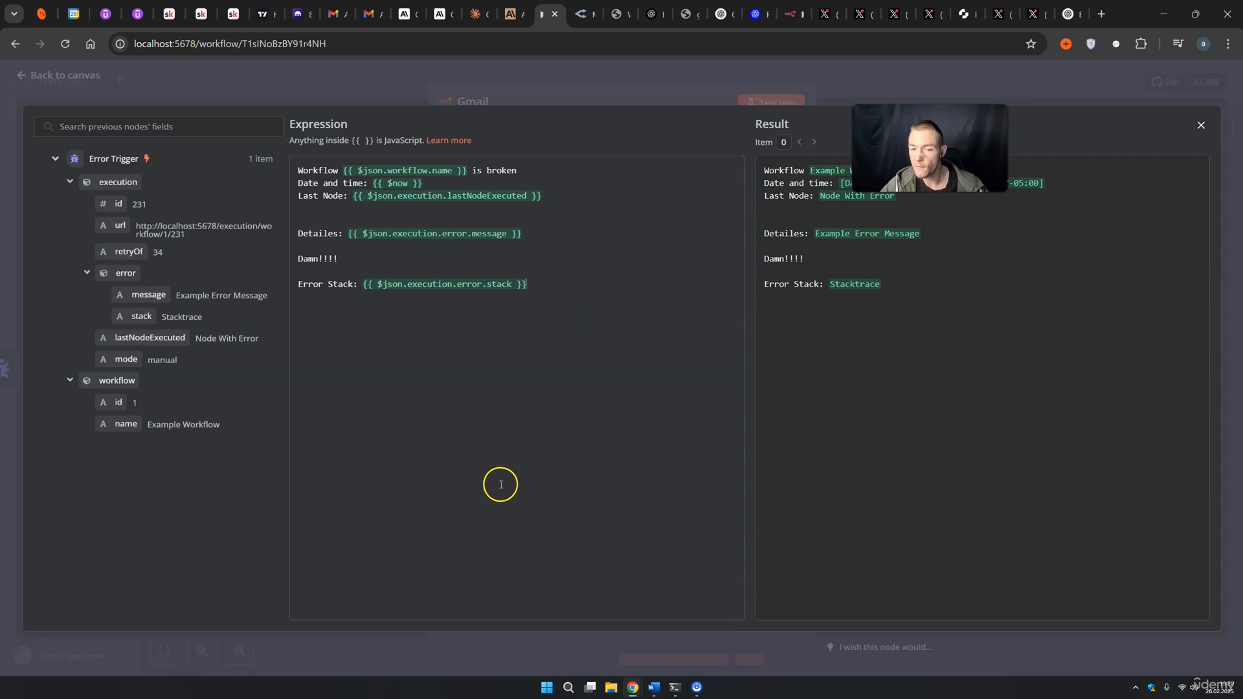
click(616, 98)
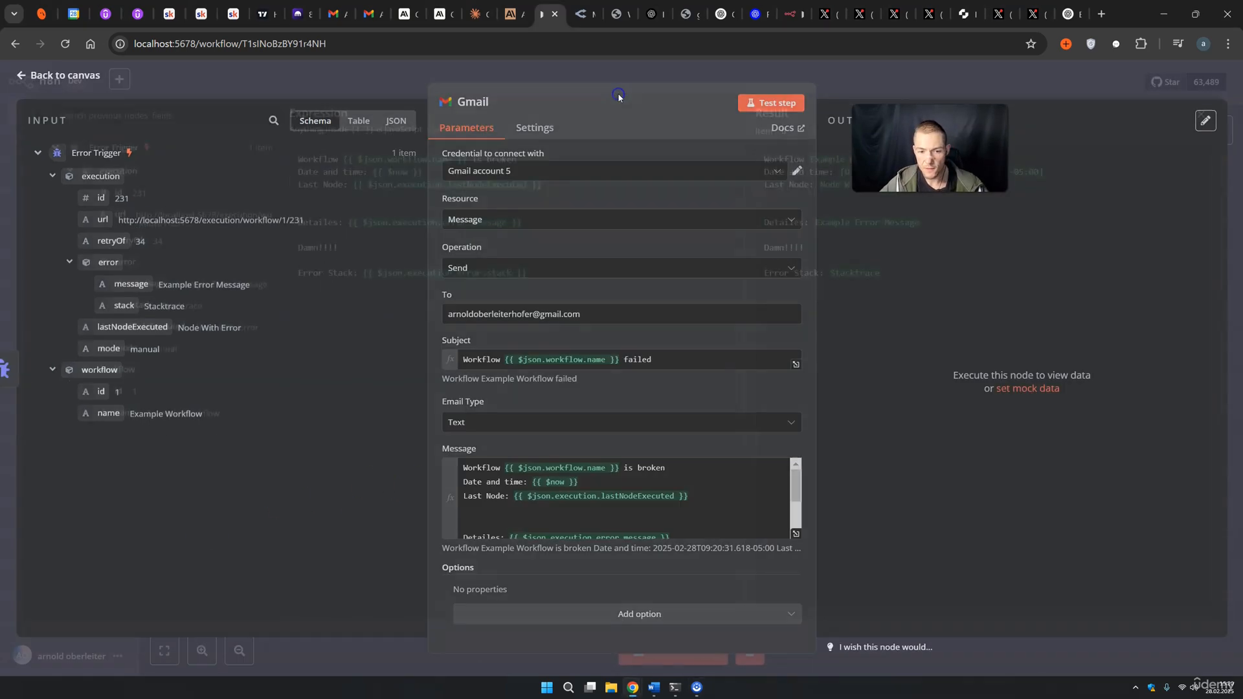
scroll(654, 508, down, 2)
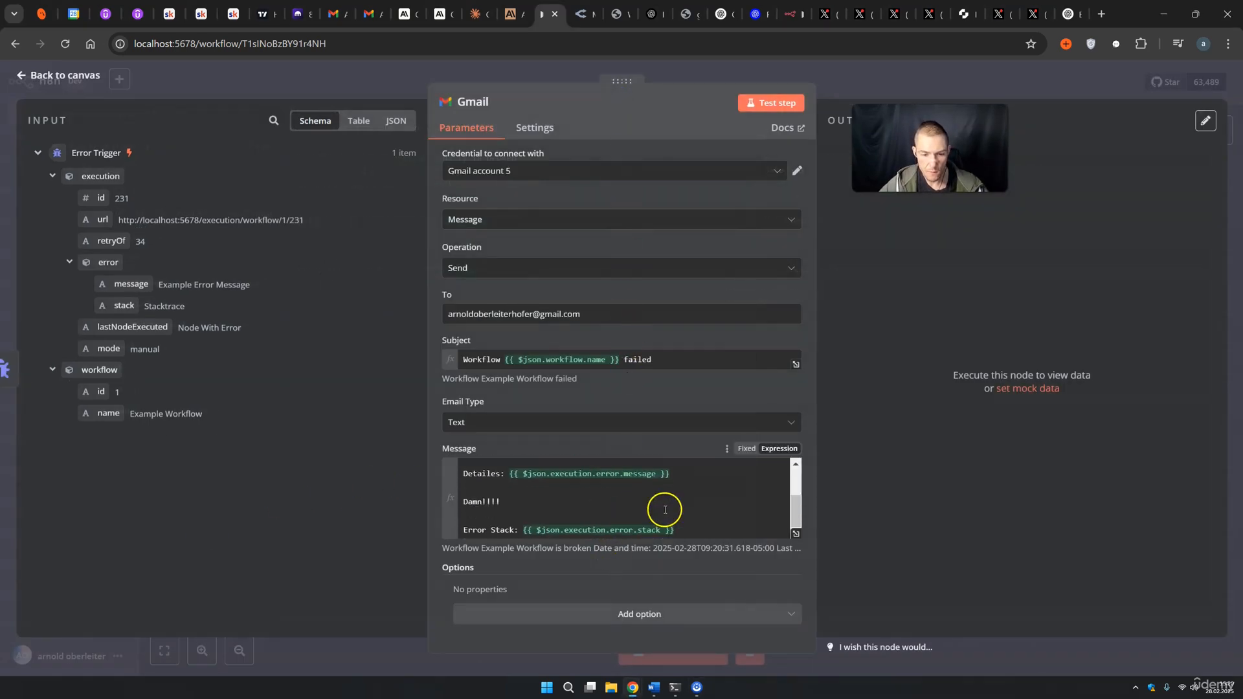
Check the additional options offered for the Gmail message and return to the workflow canvas
click(554, 612)
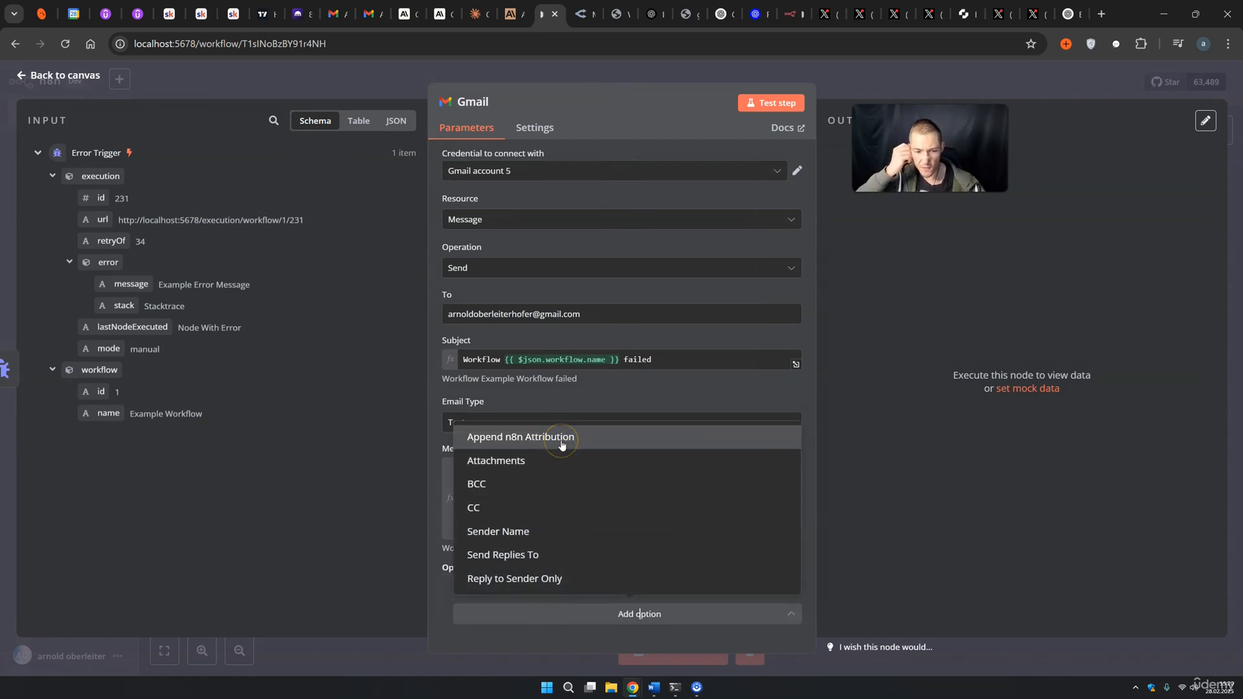
click(929, 452)
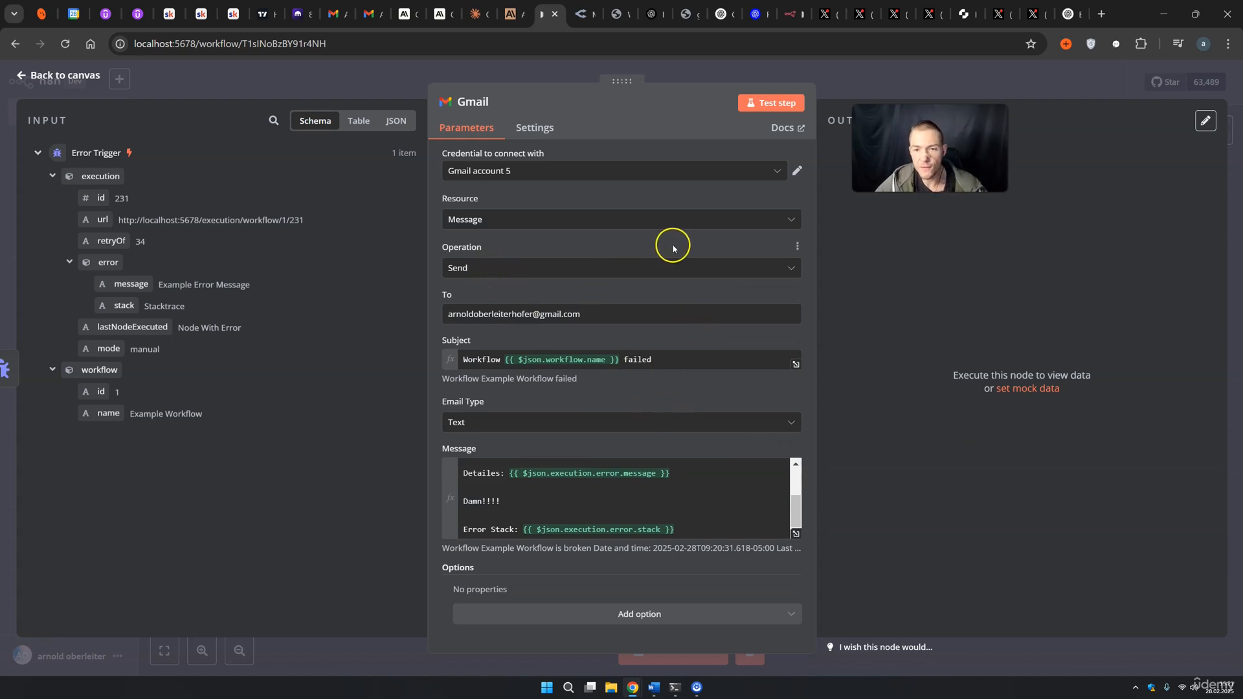
click(831, 88)
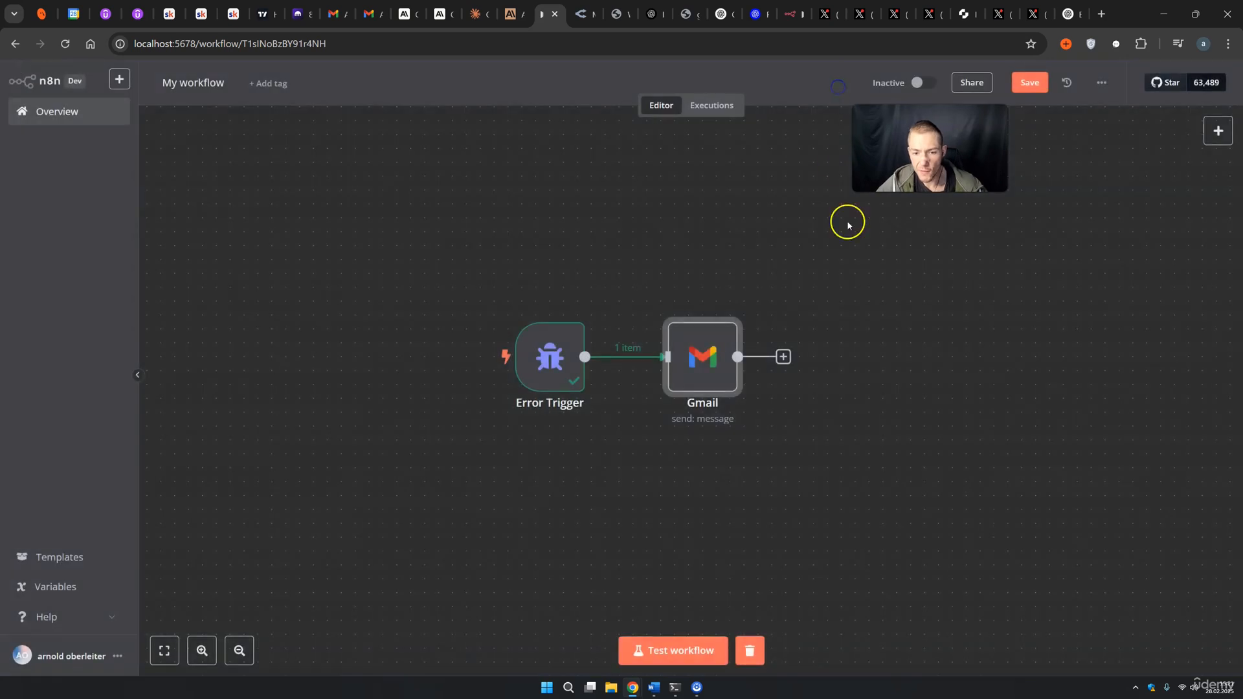
click(850, 301)
drag(428, 254, 975, 341)
drag(677, 473, 911, 433)
Rename the workflow as "Error Workflow Trigger" and save it
double_click(214, 86)
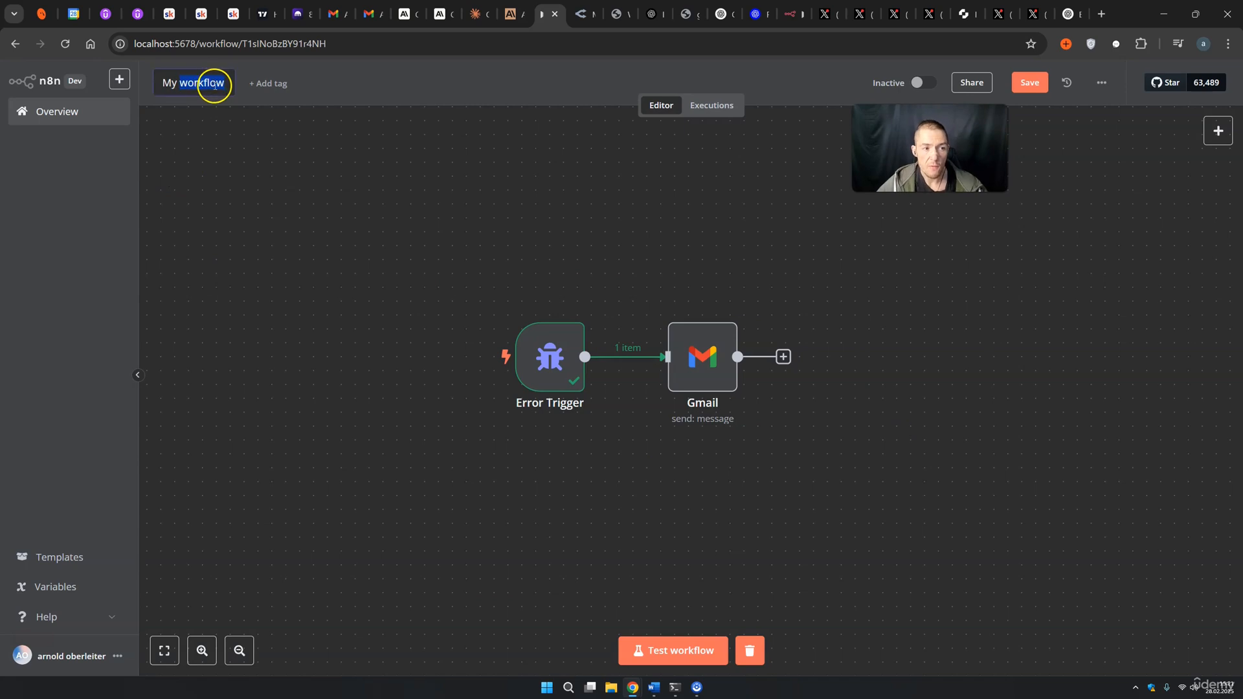
text(E)
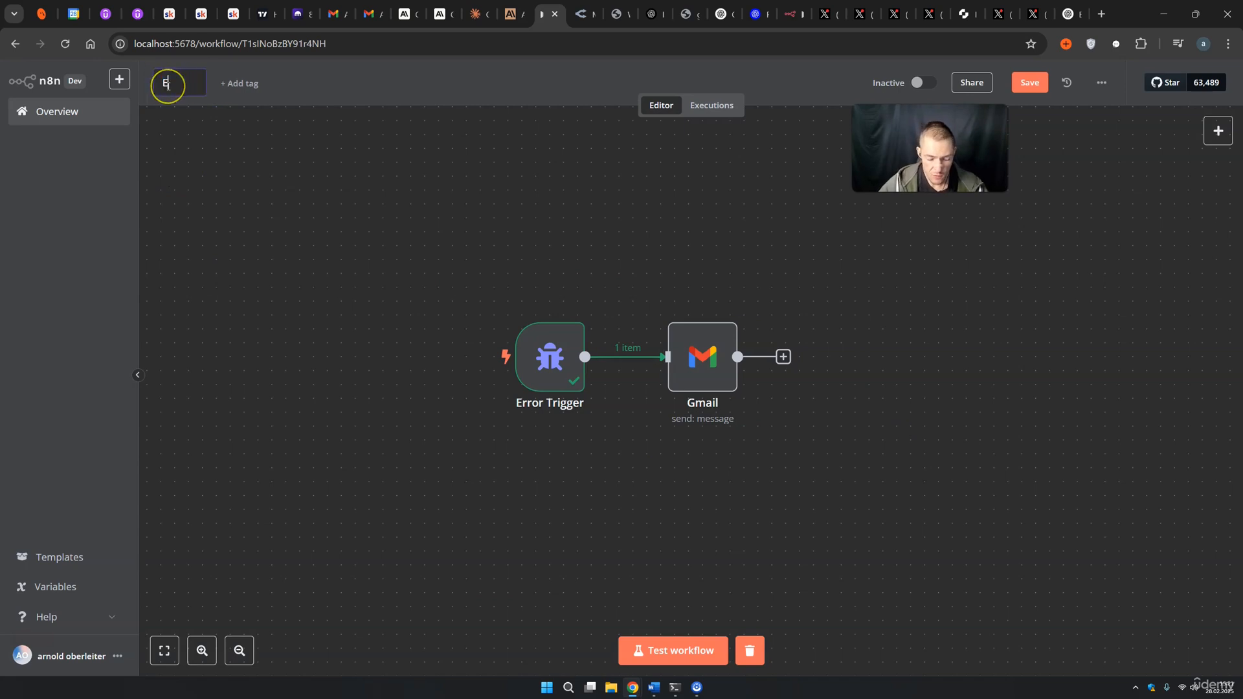
text(rror Trigger)
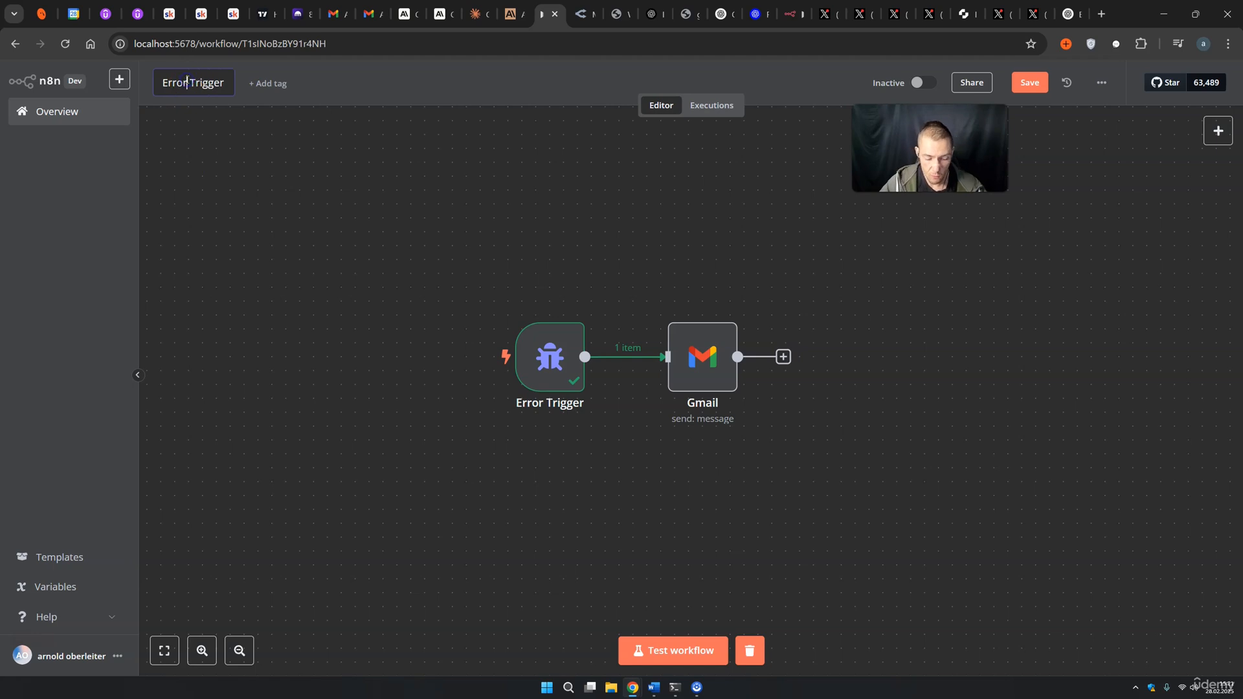
text( Workflow)
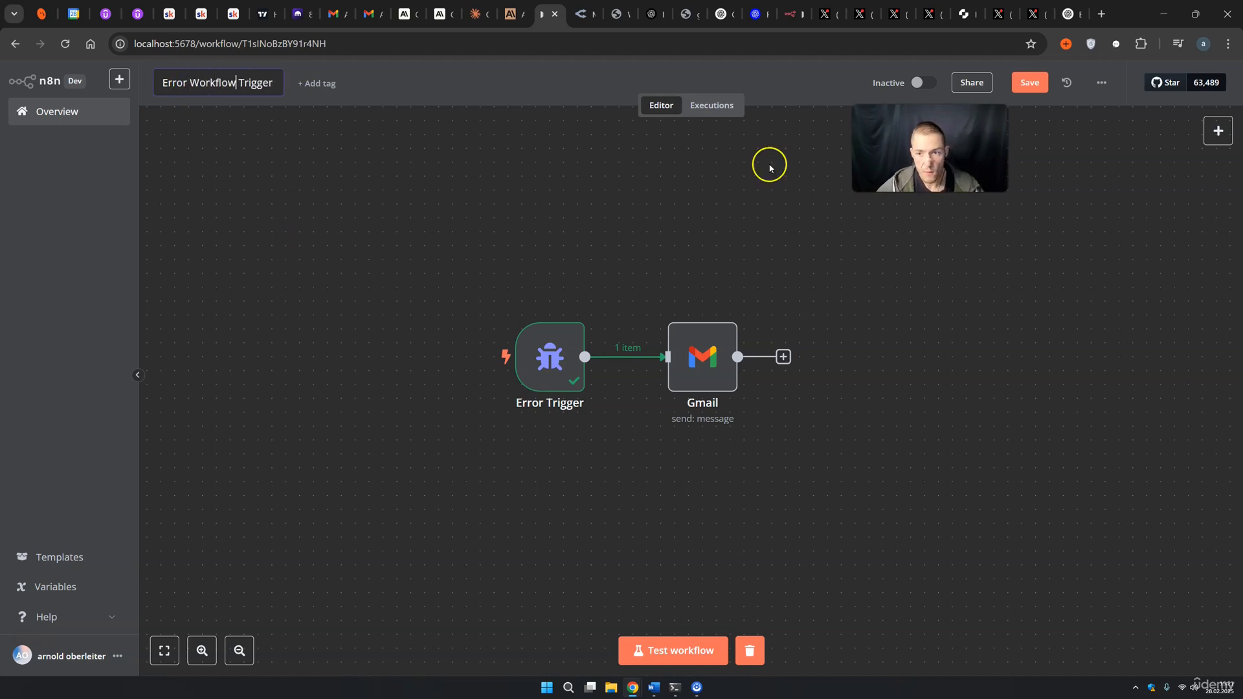
click(1029, 83)
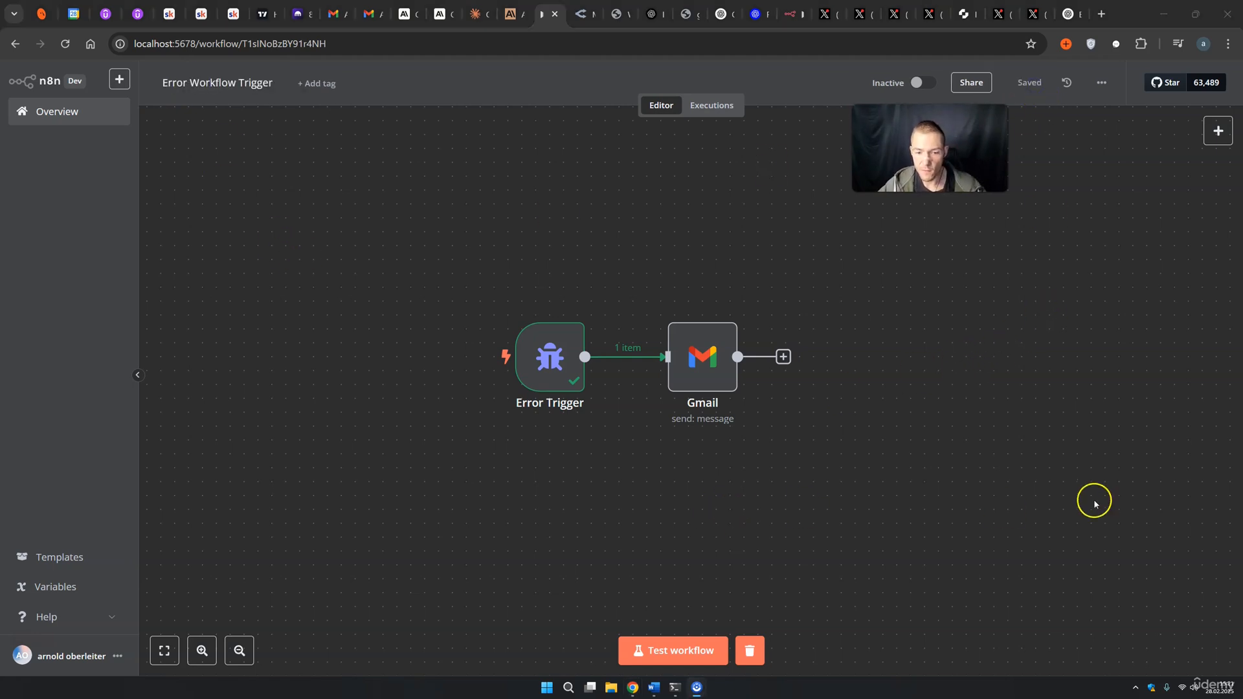
Run a test of the error workflow to send the Gmail notification
drag(1013, 500, 446, 259)
drag(1037, 461, 576, 285)
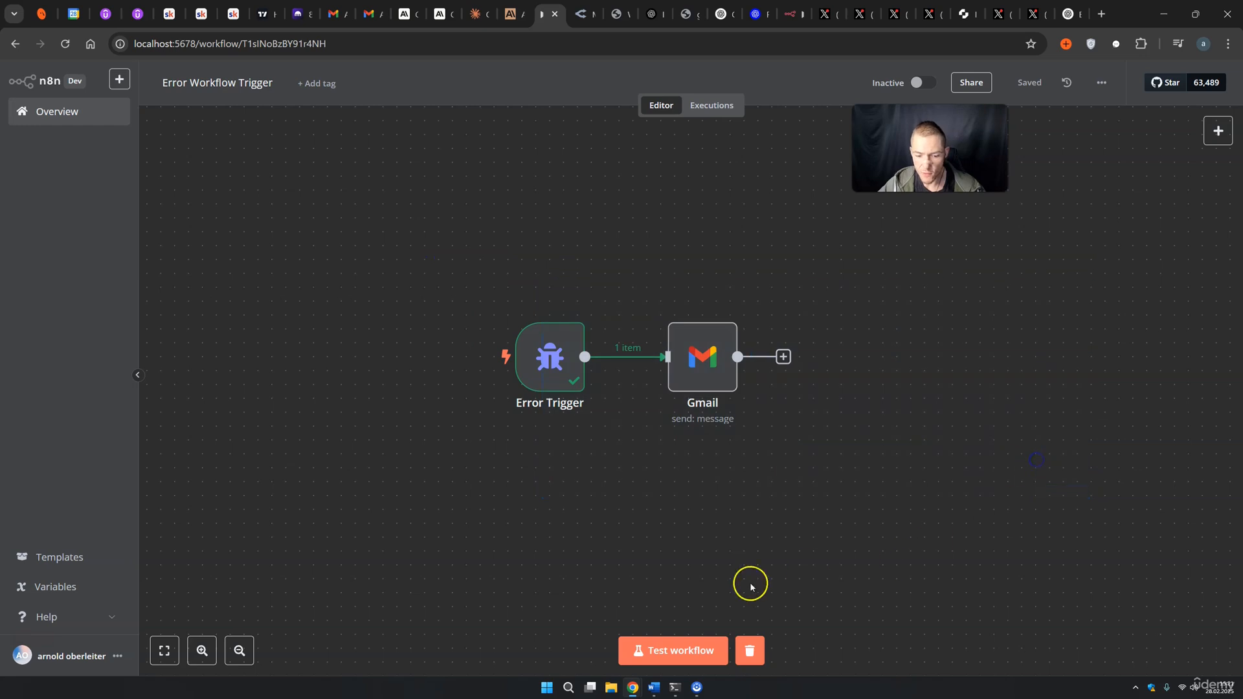
click(667, 651)
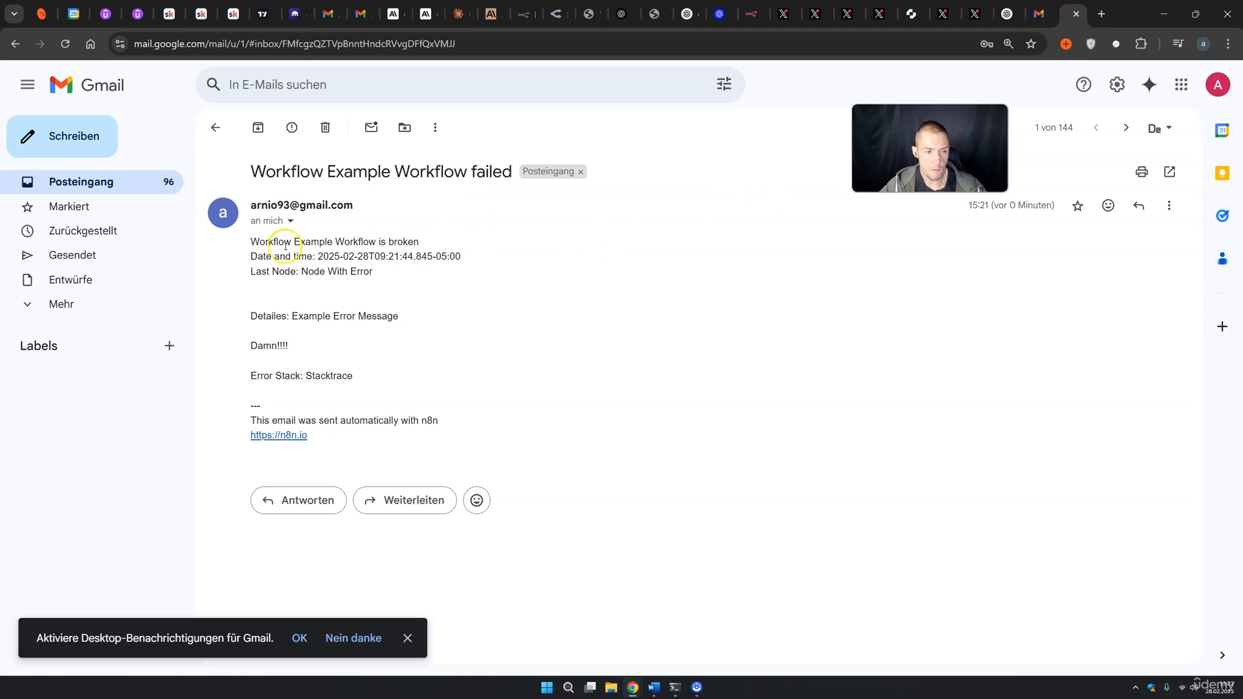
Switch to the Gmail inbox and examine the received notification's workflow name, date, last node, error details and error stack
drag(292, 243, 416, 243)
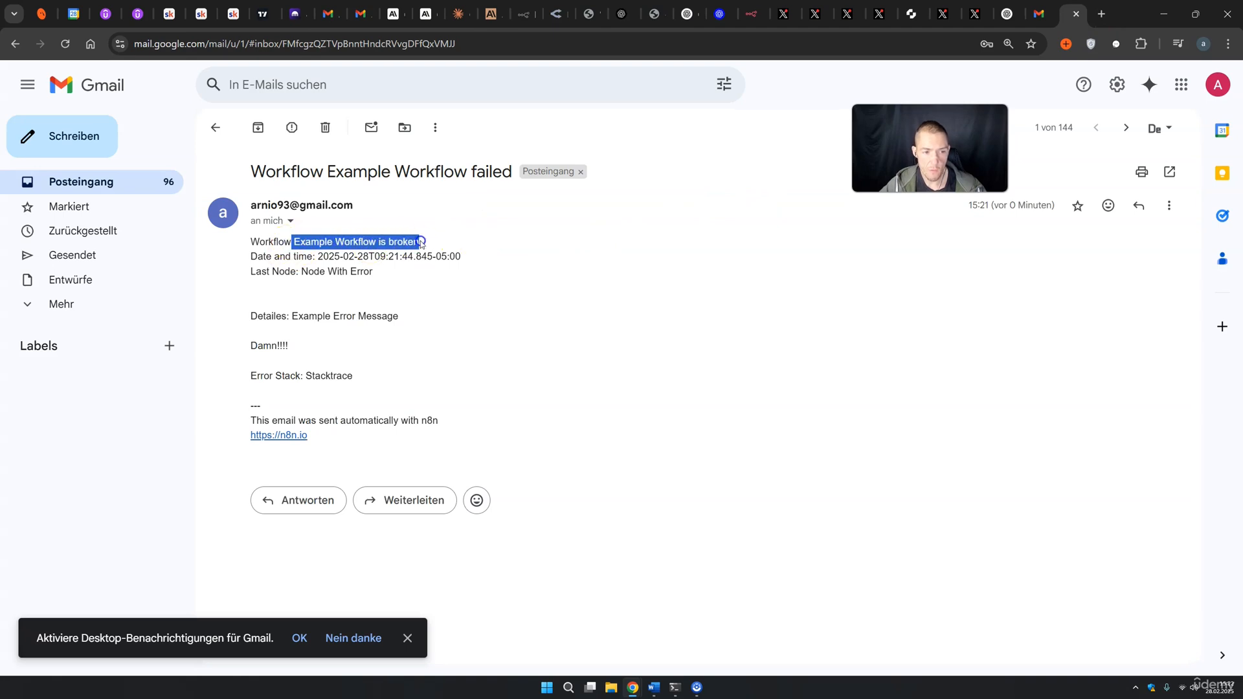
drag(266, 257, 458, 256)
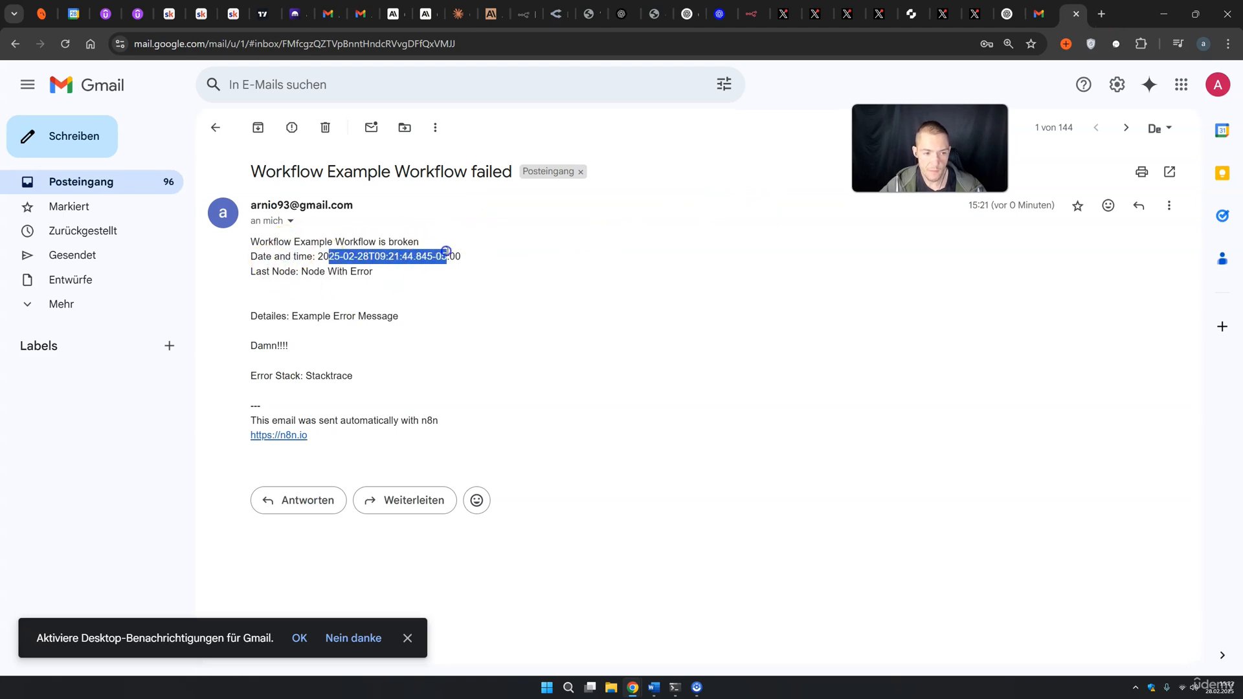
drag(309, 271, 369, 269)
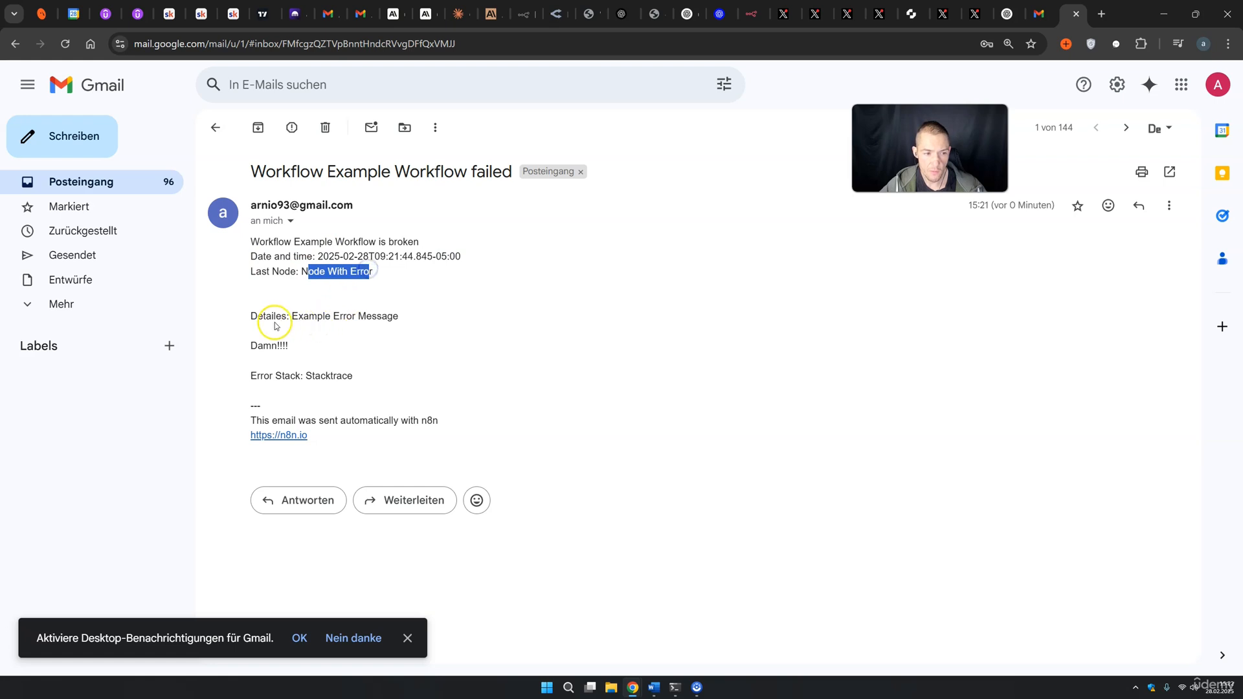
click(295, 316)
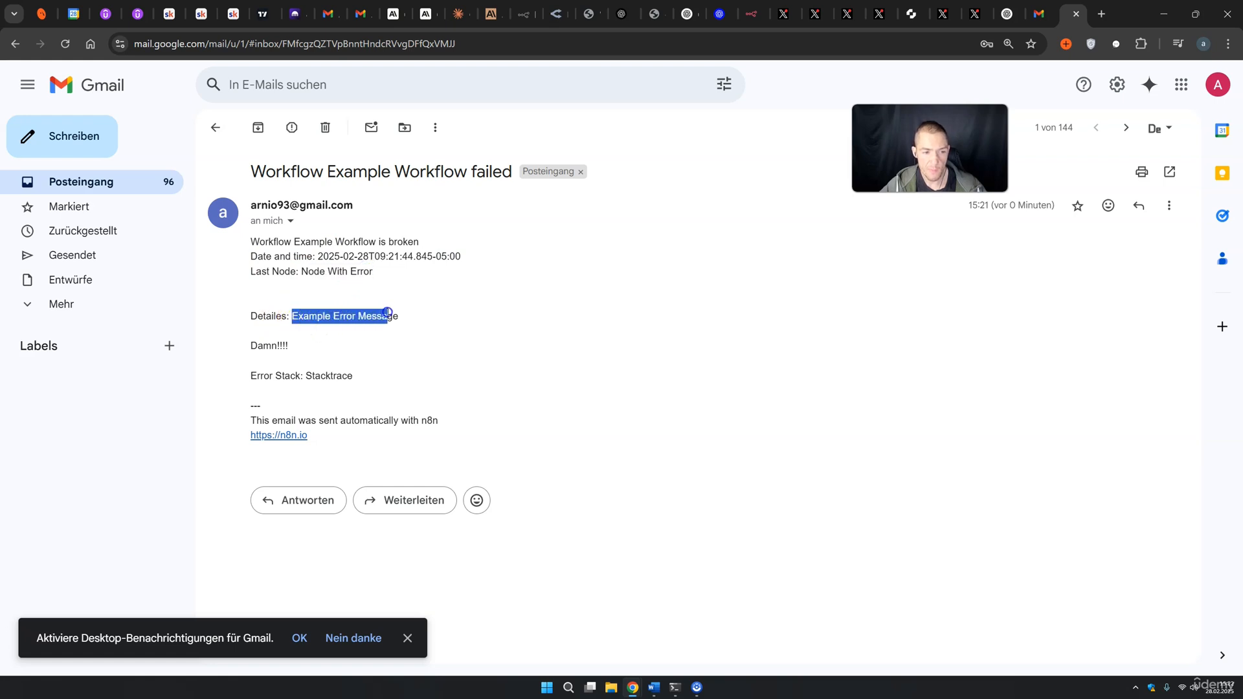
drag(258, 344, 253, 343)
click(277, 378)
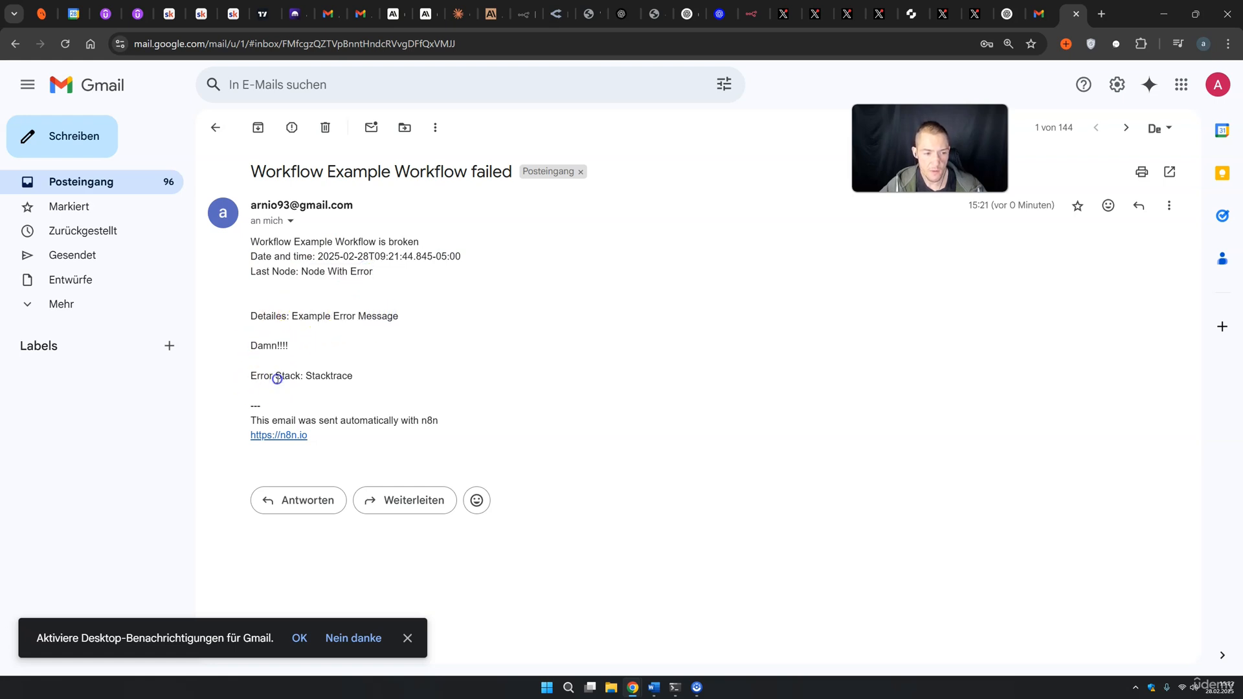
drag(321, 377, 350, 375)
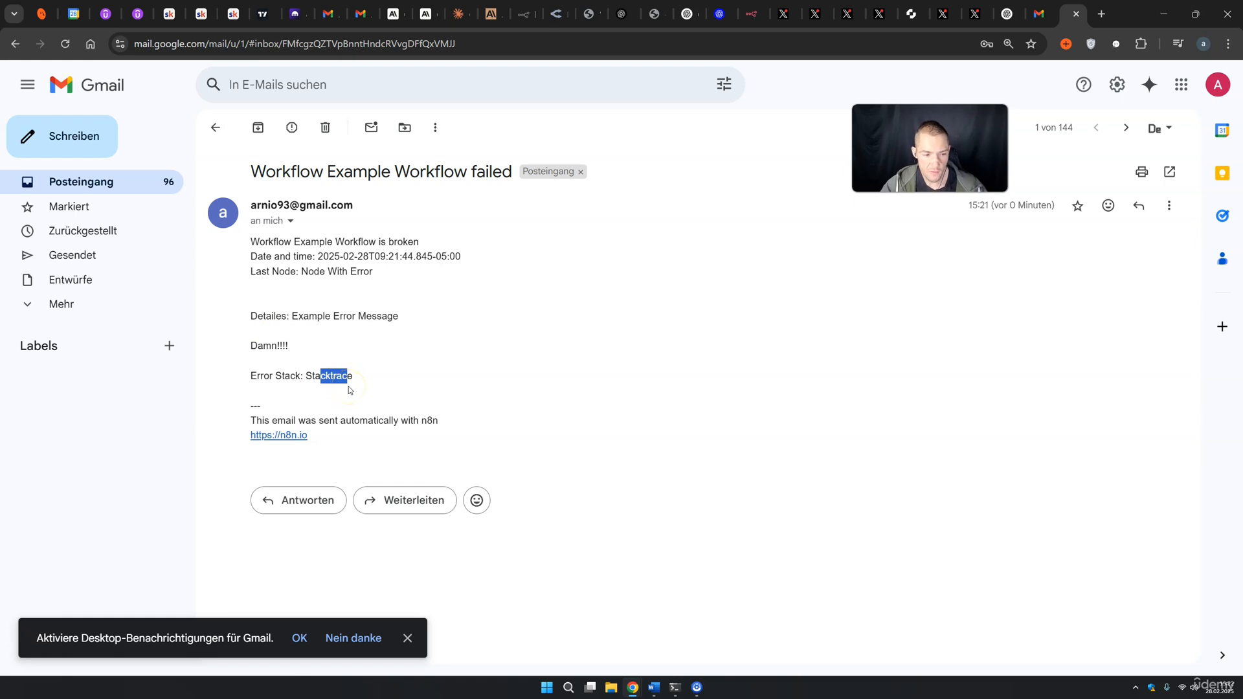
click(420, 416)
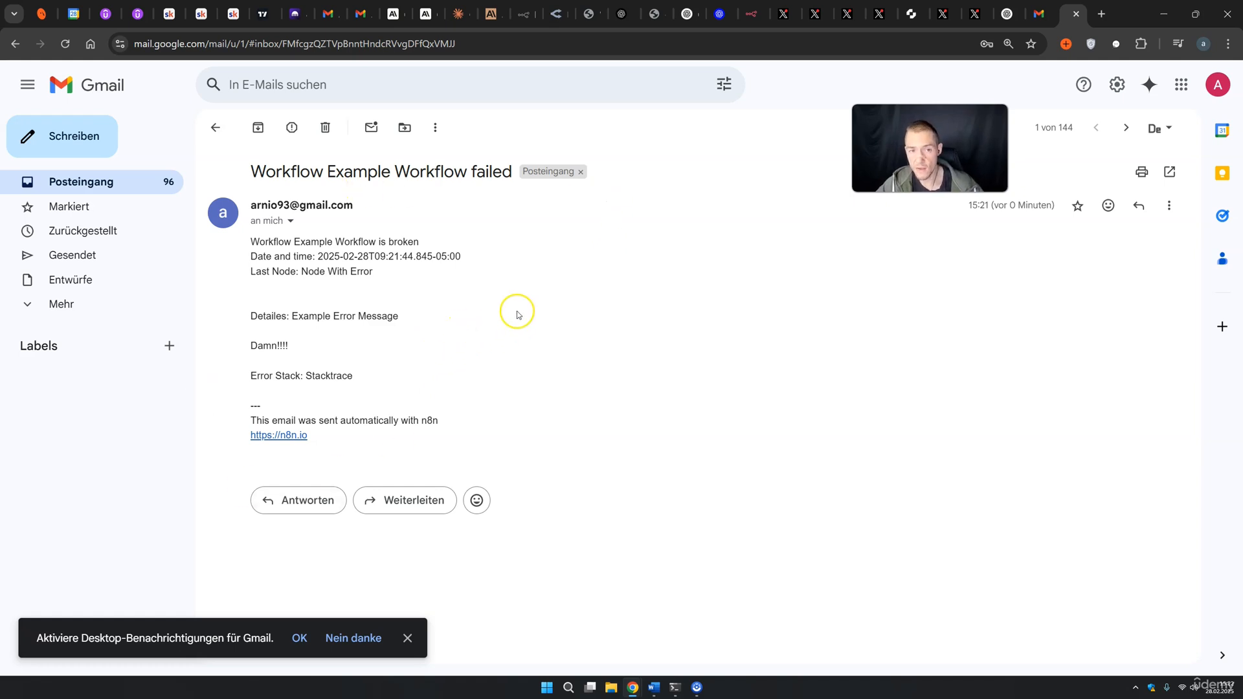
Return to n8n and create a new workflow from the overview
click(524, 14)
drag(1050, 546, 638, 418)
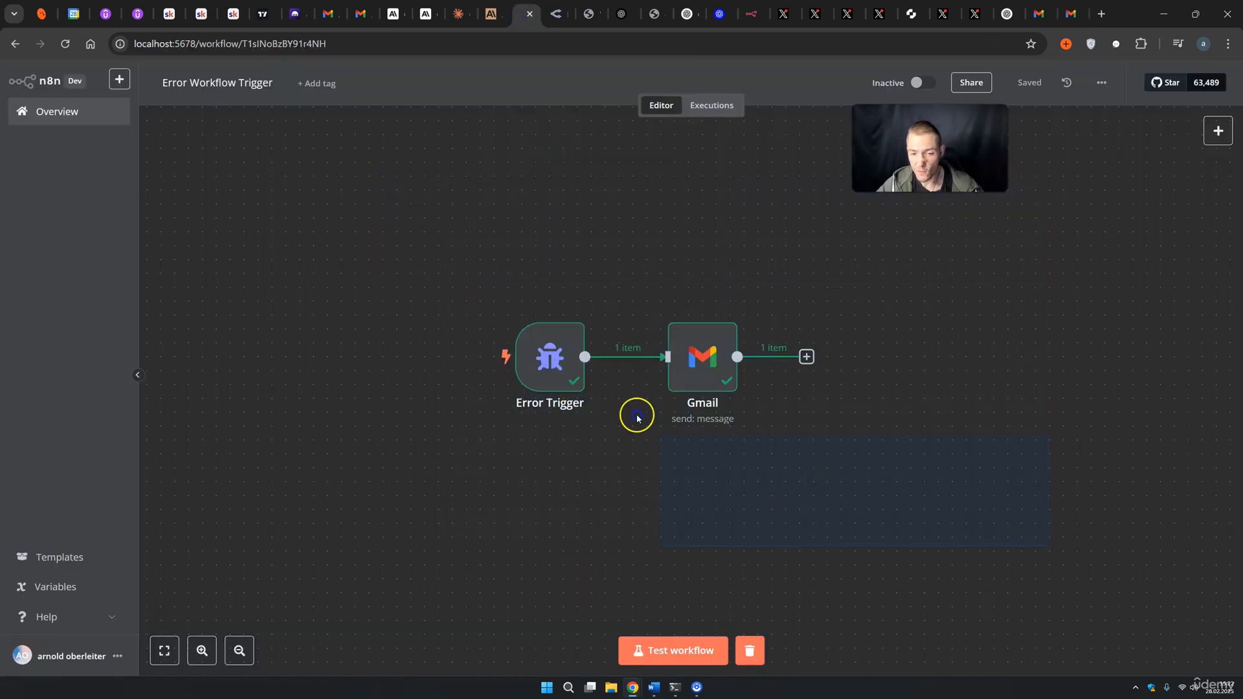
drag(759, 455, 850, 503)
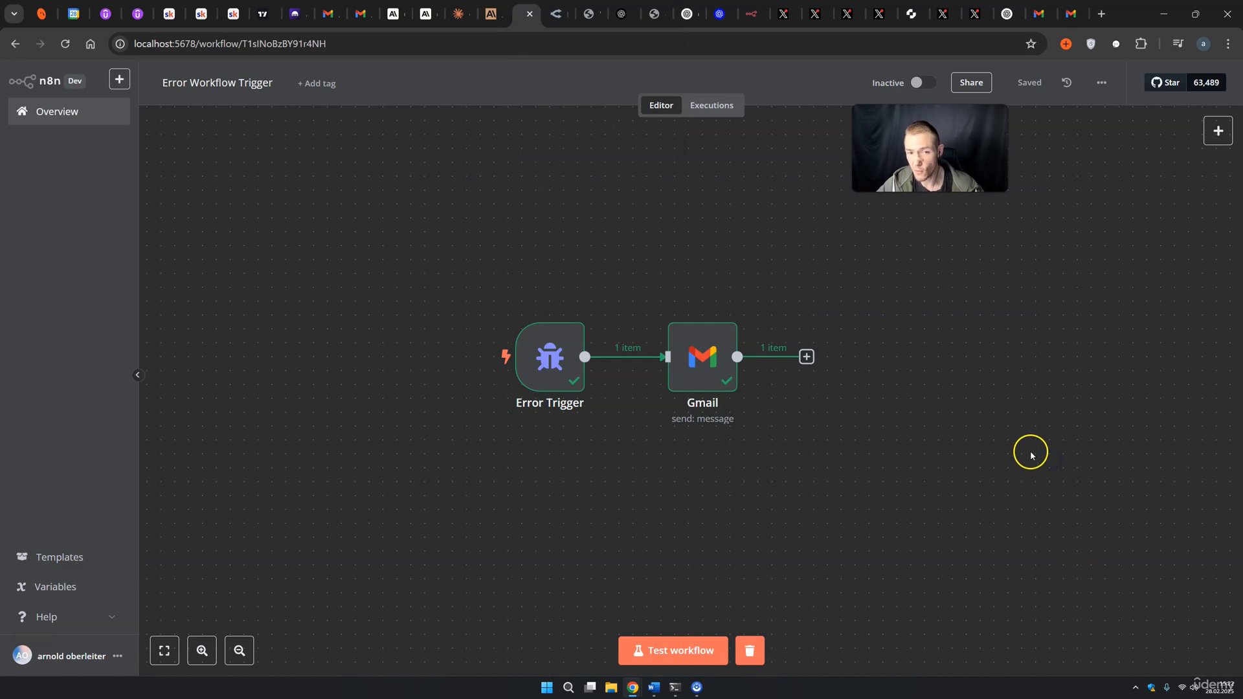
click(106, 120)
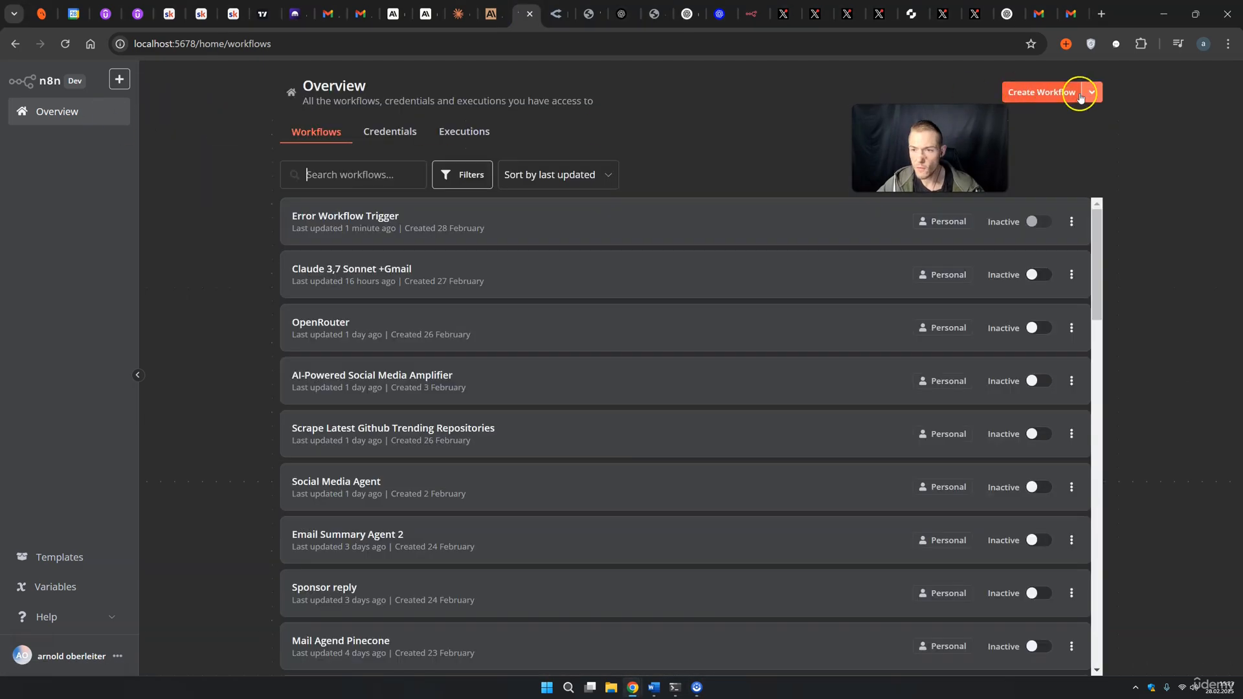
click(1043, 92)
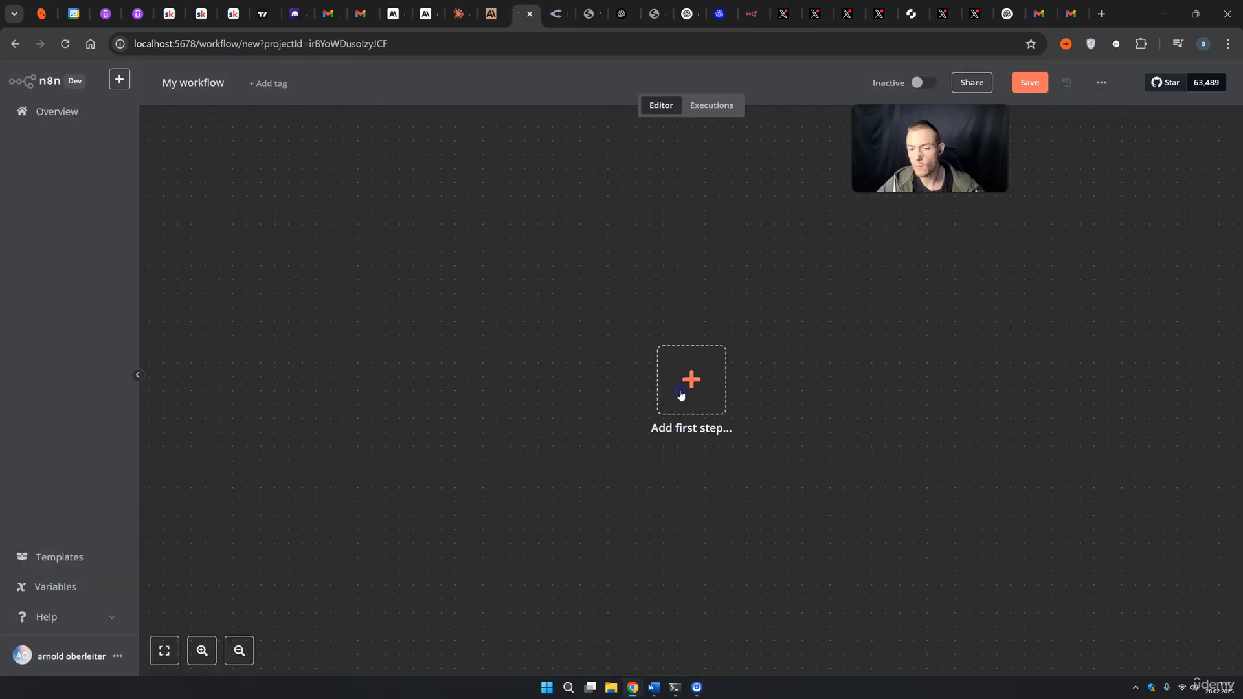
Add a Schedule Trigger as the first step, with the interval in Minutes and 1 minute between triggers
click(681, 395)
click(1054, 186)
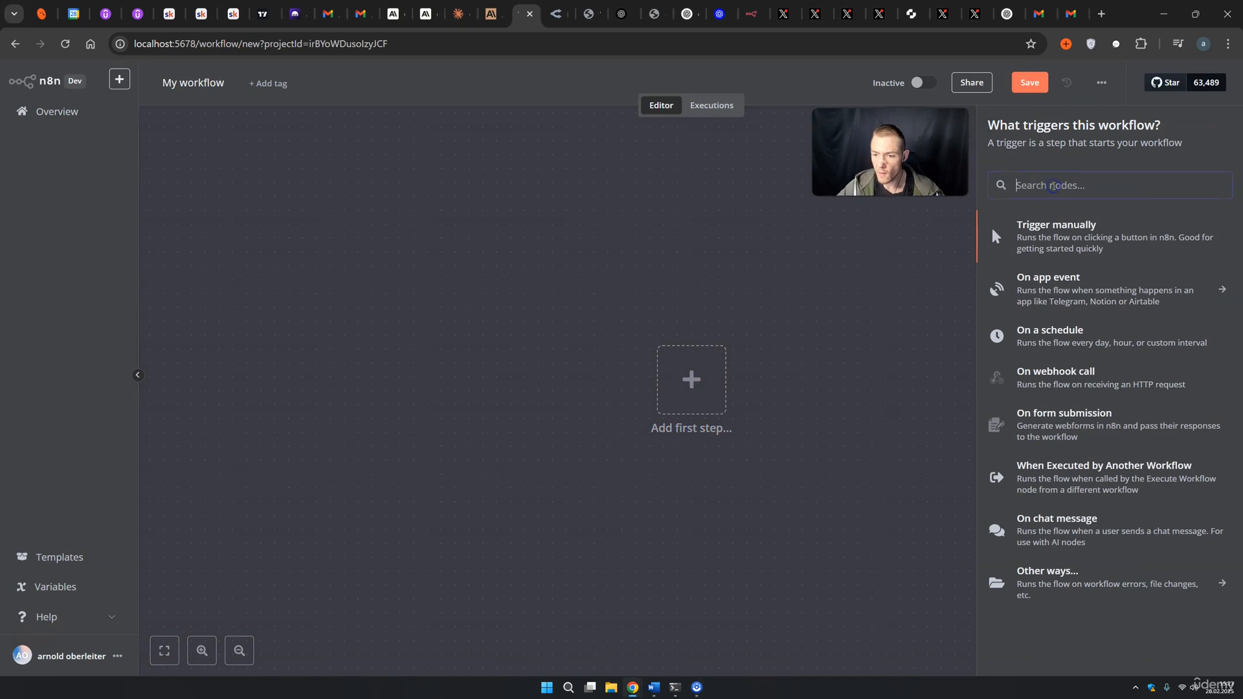
click(1071, 333)
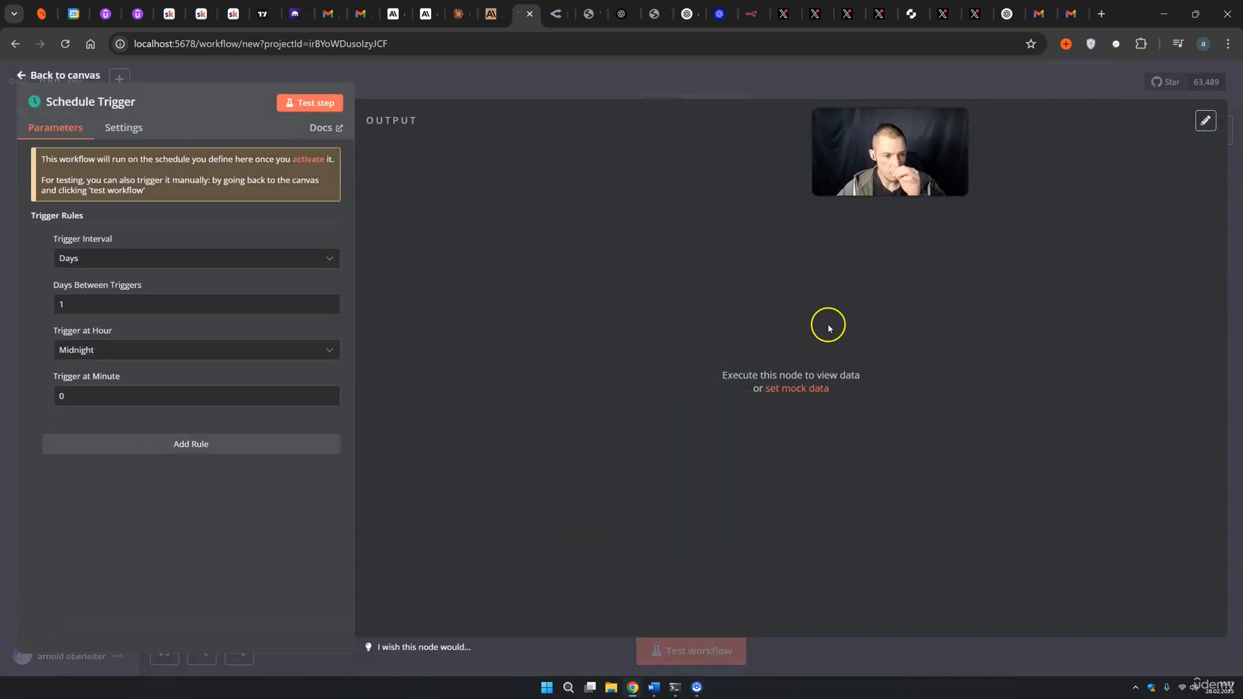
click(145, 262)
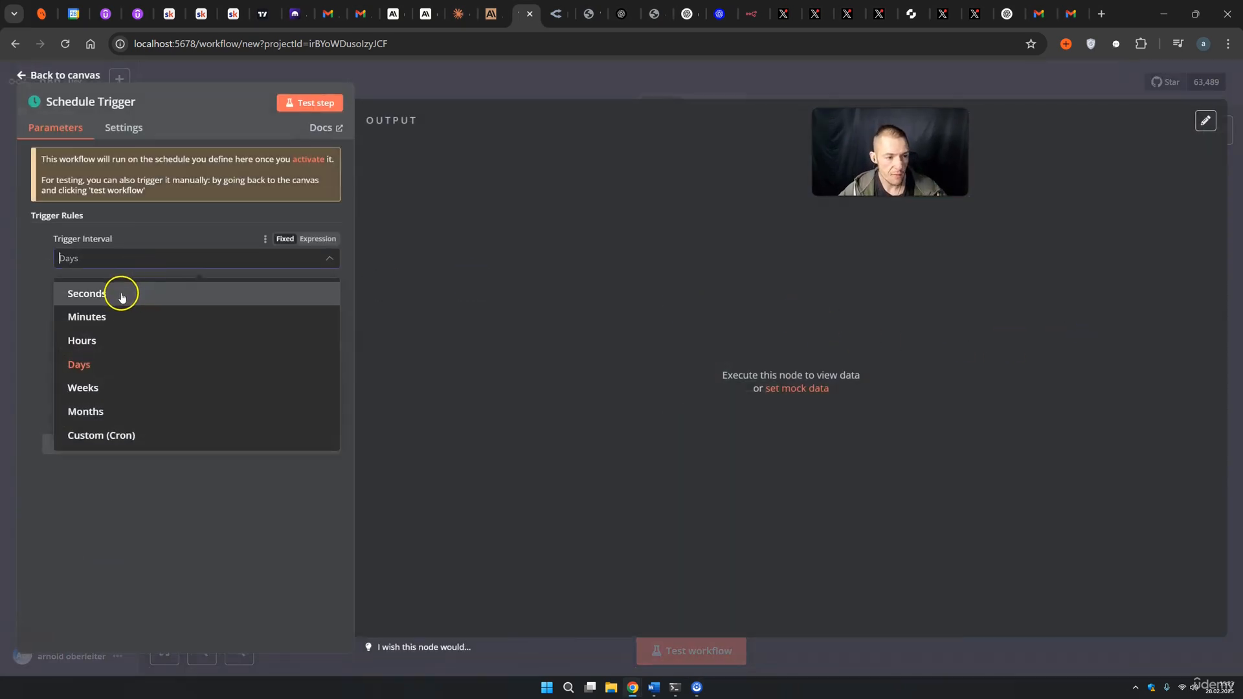
click(103, 321)
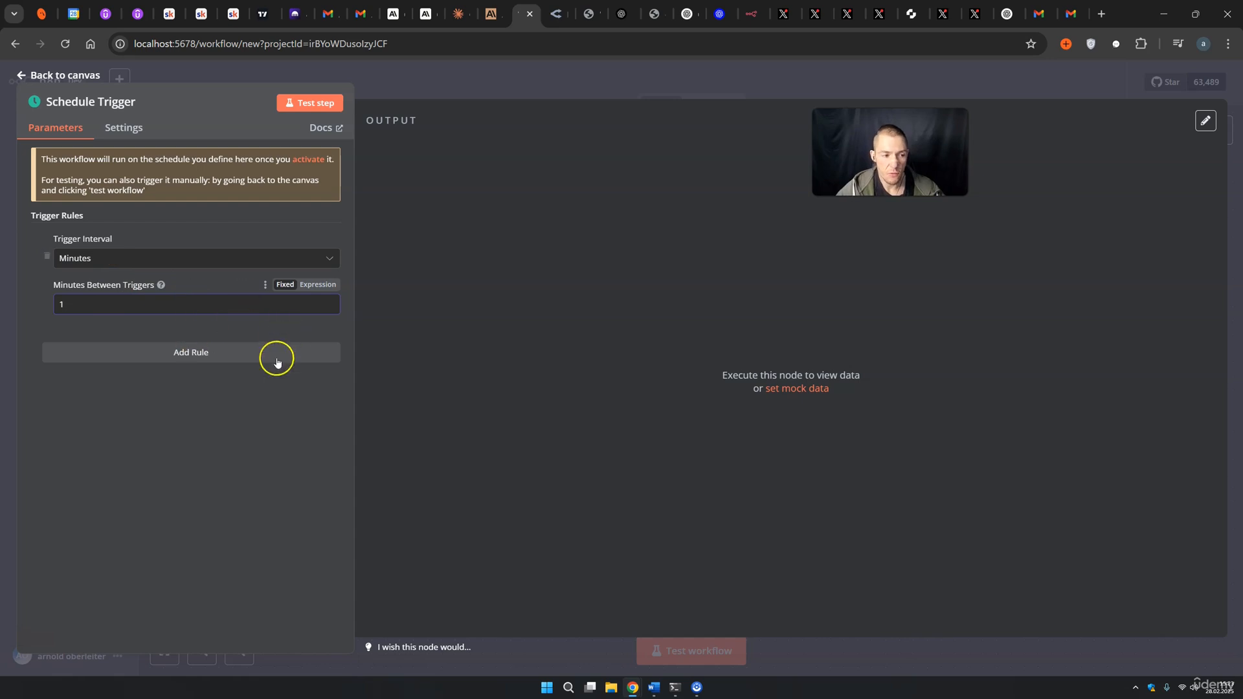
click(470, 92)
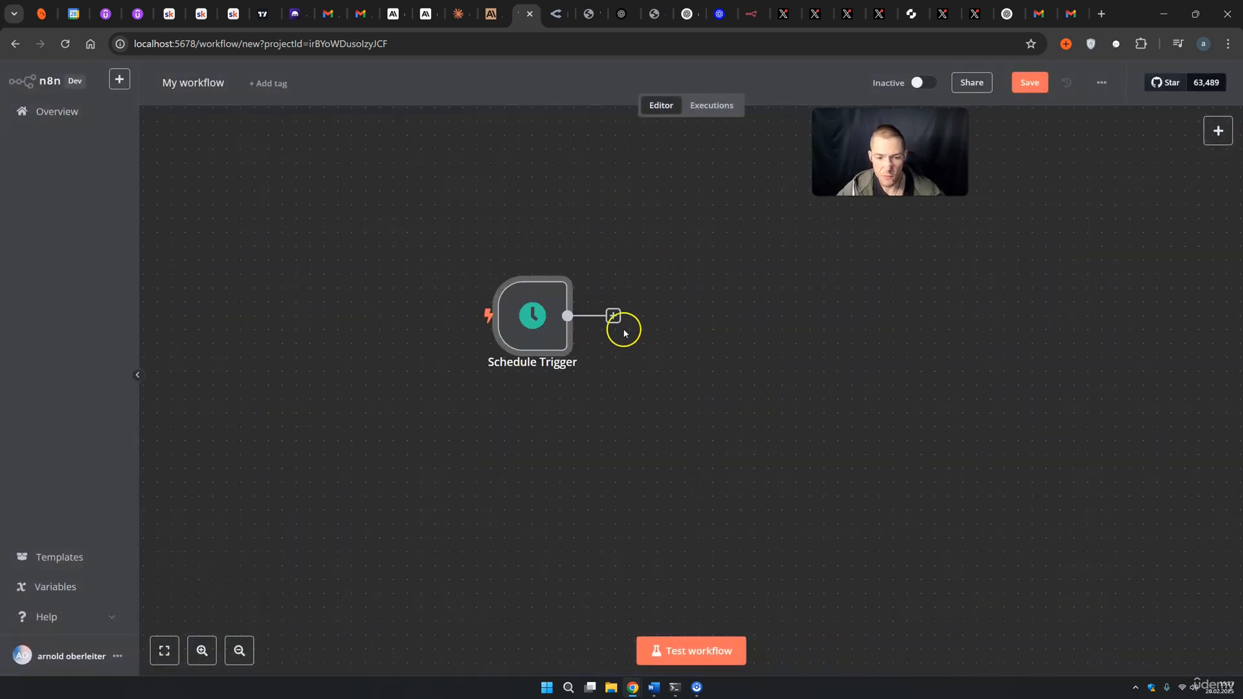
Add an AI Agent node after the Schedule Trigger and return to the canvas
click(613, 316)
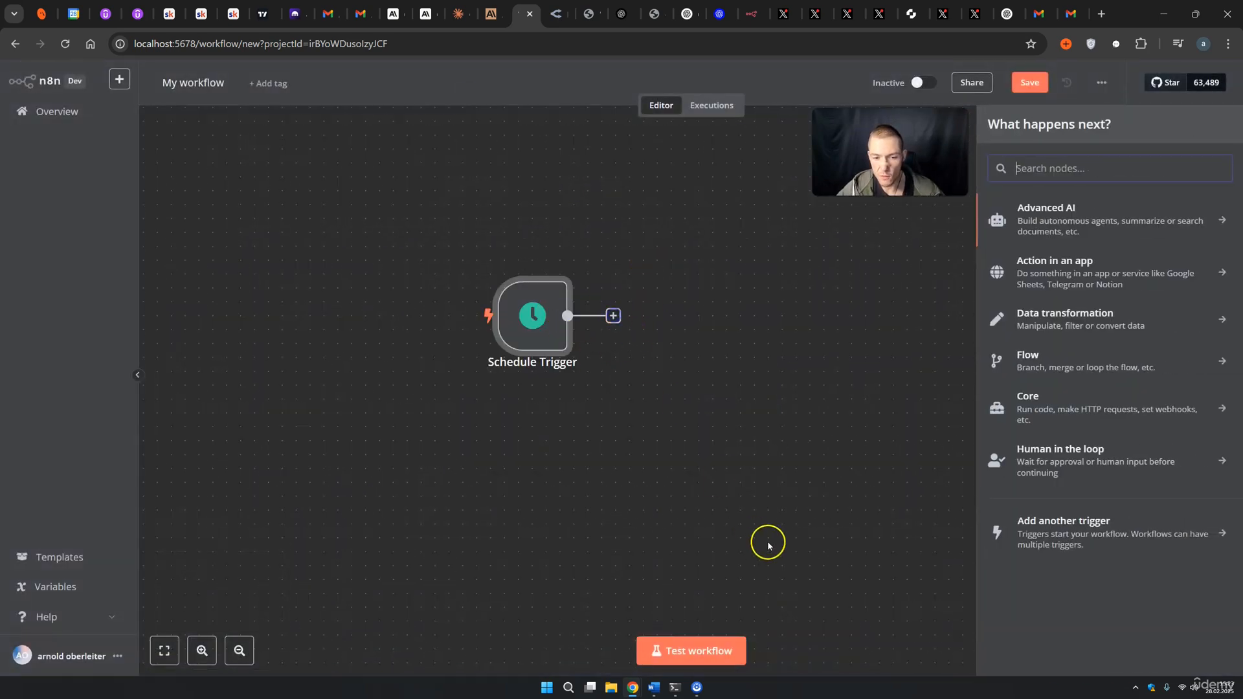
click(1063, 235)
click(1062, 300)
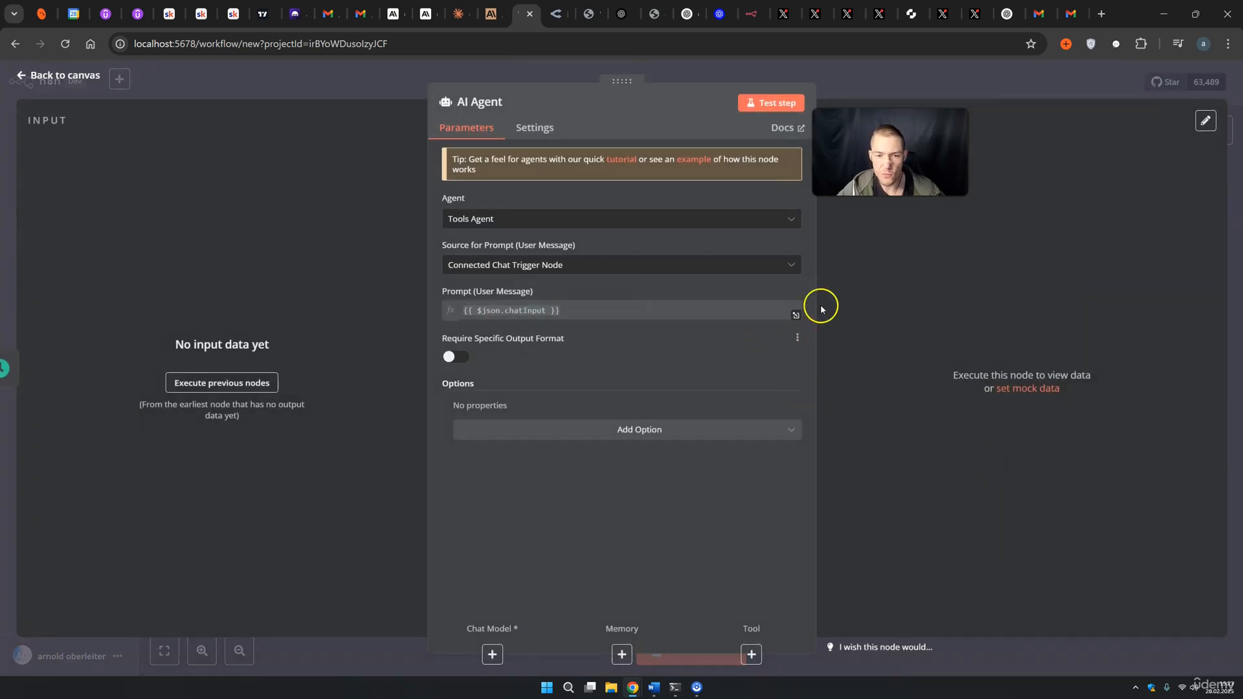
click(871, 93)
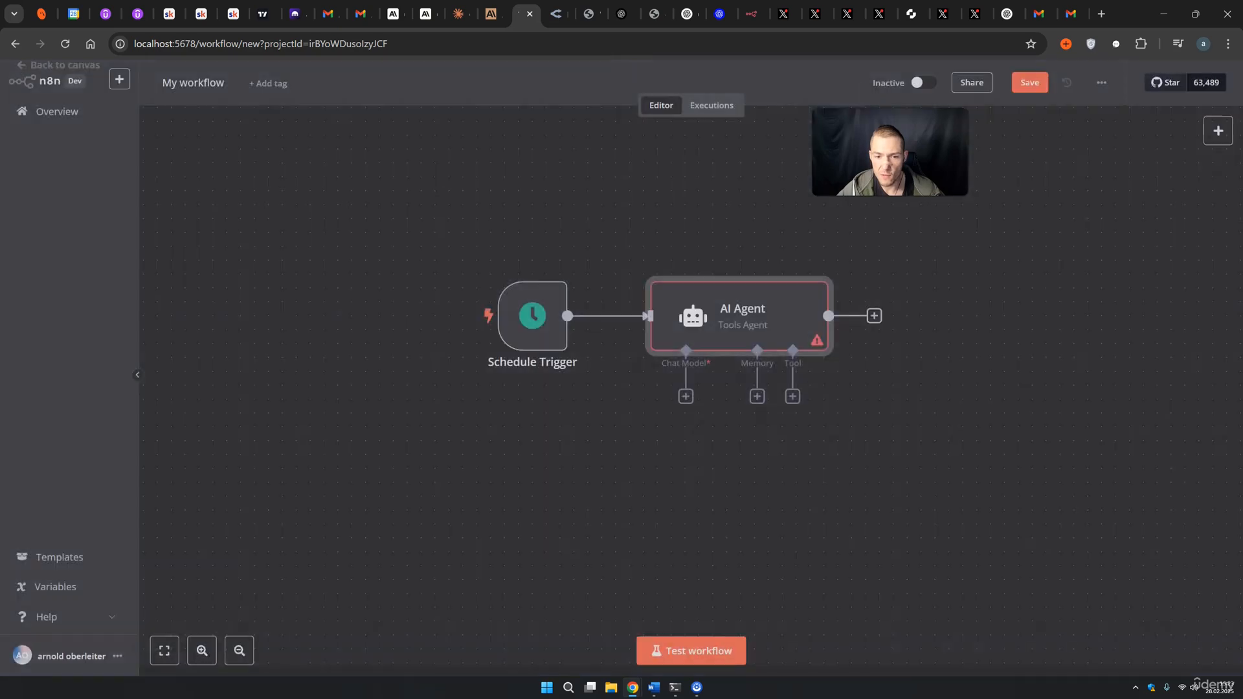
Attach an OpenAI Chat Model to the AI Agent, place it below and between the two nodes, and check its model list
click(686, 397)
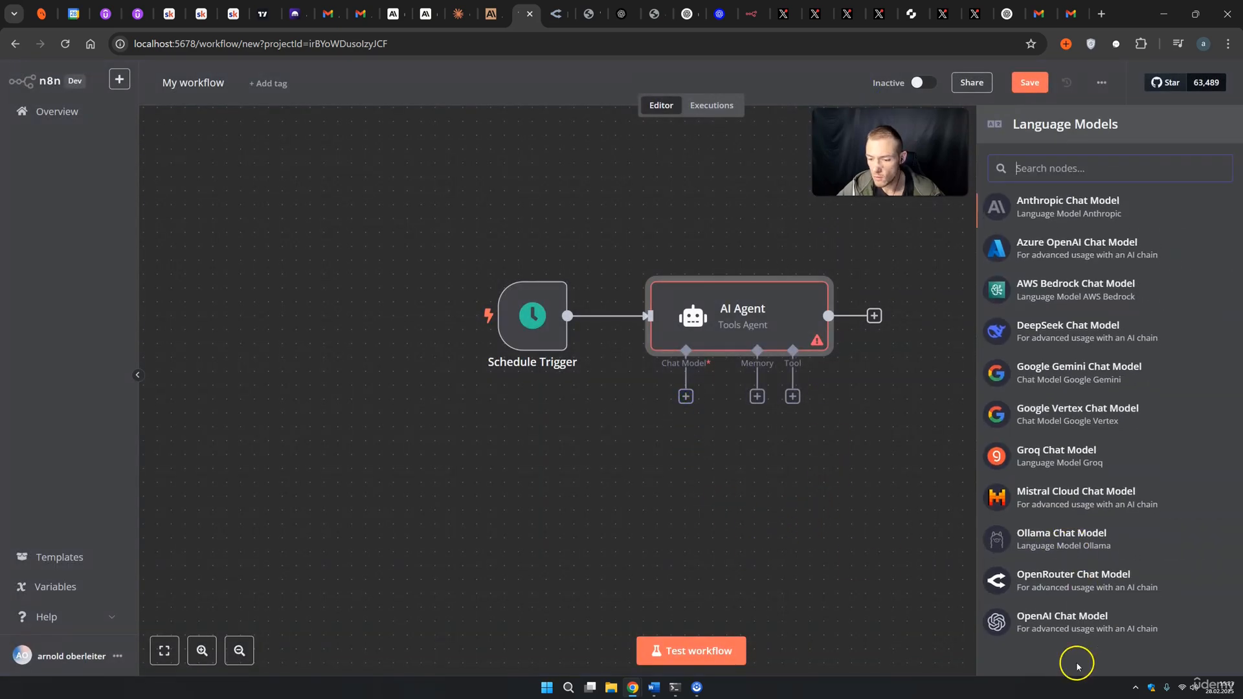
click(1079, 629)
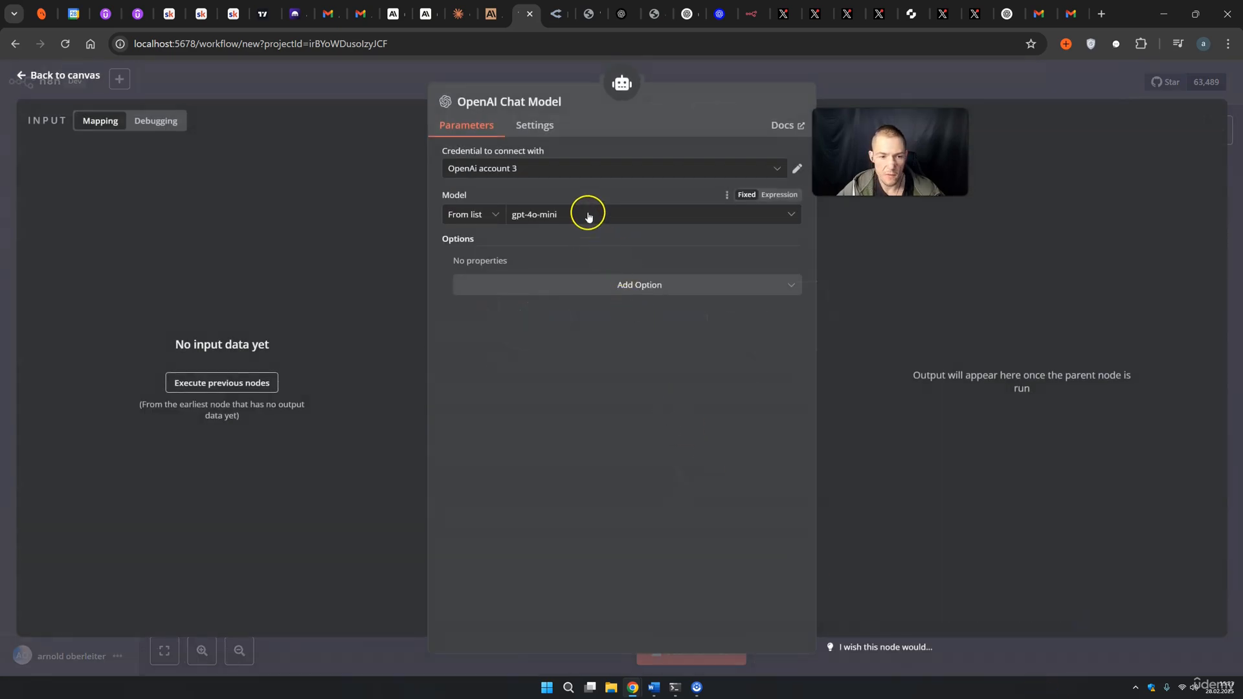
click(913, 91)
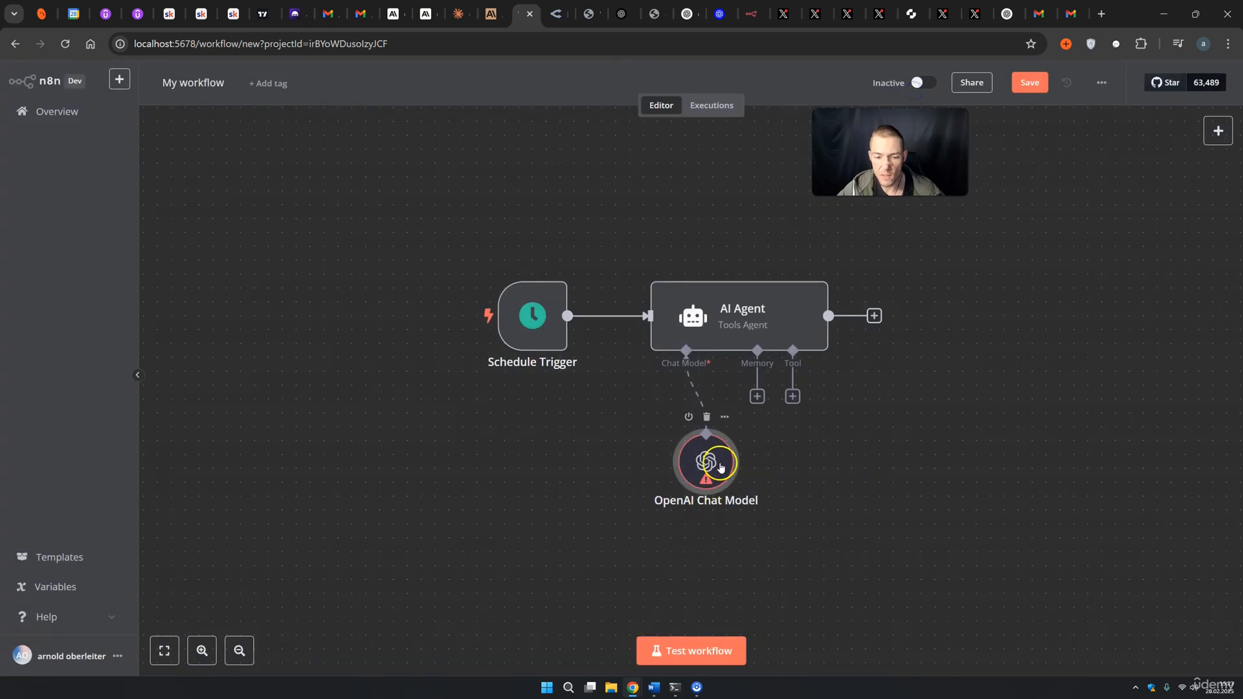
drag(723, 482, 613, 498)
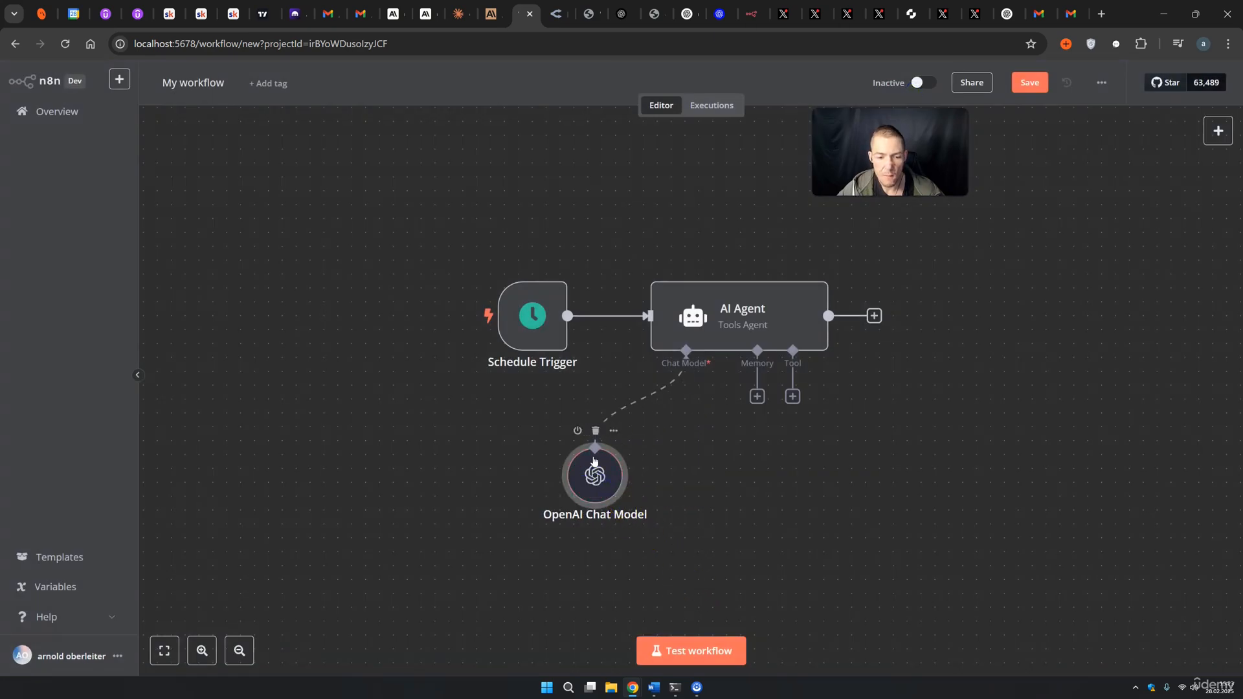
double_click(590, 483)
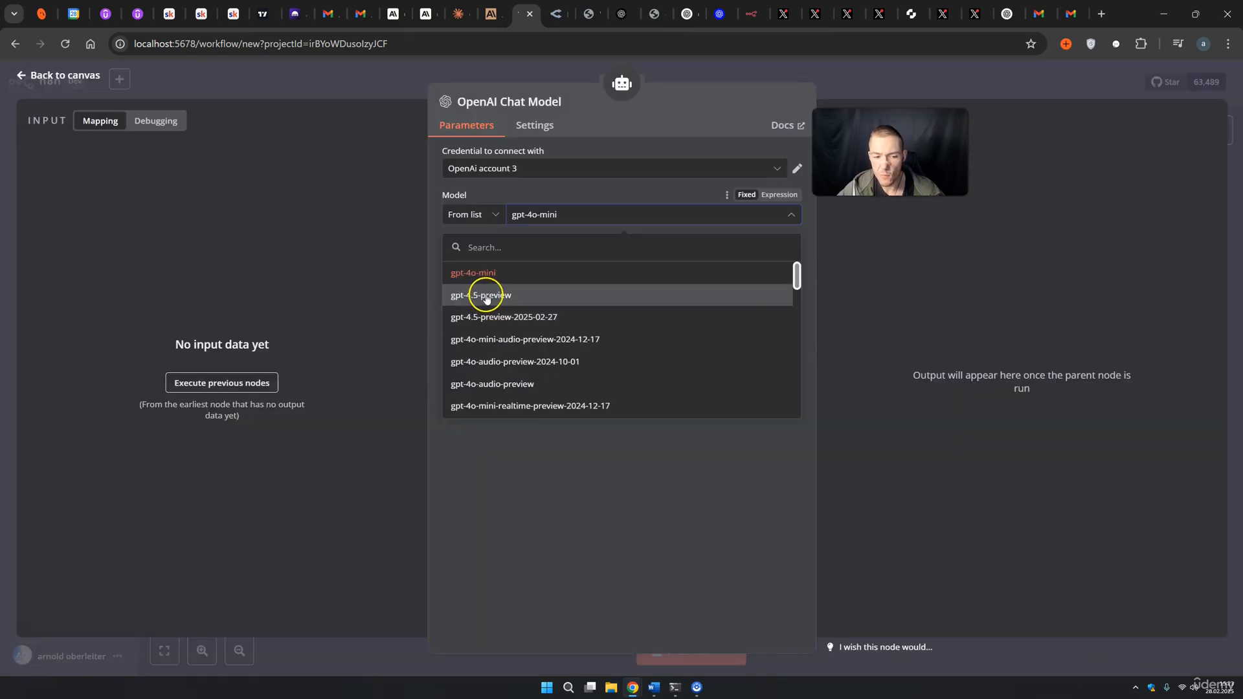
click(825, 91)
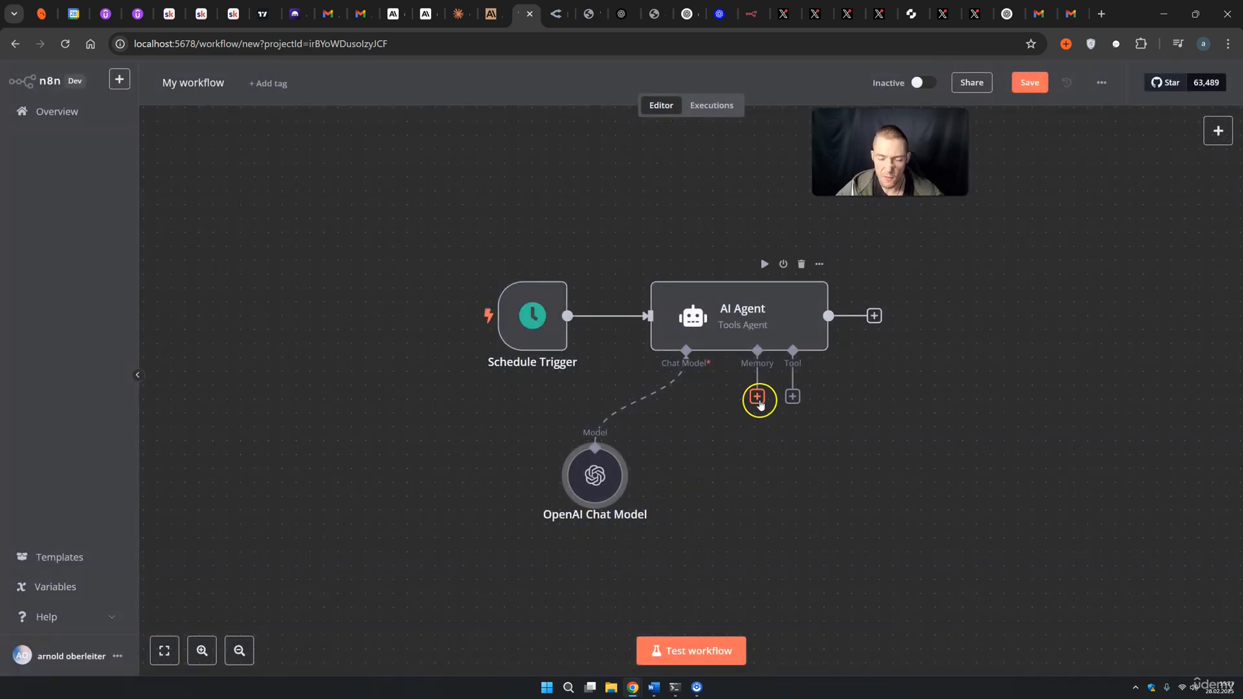
Add a System Message option to the AI Agent reading "You write short storys about animals"
double_click(776, 321)
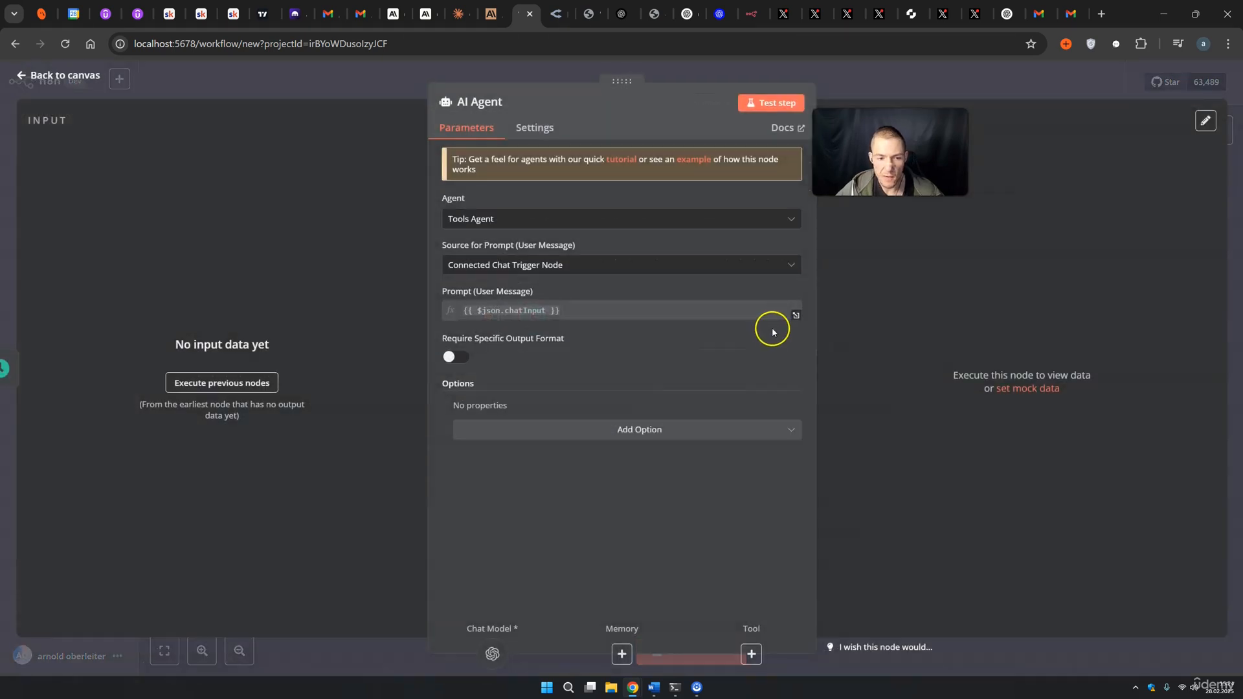
click(654, 431)
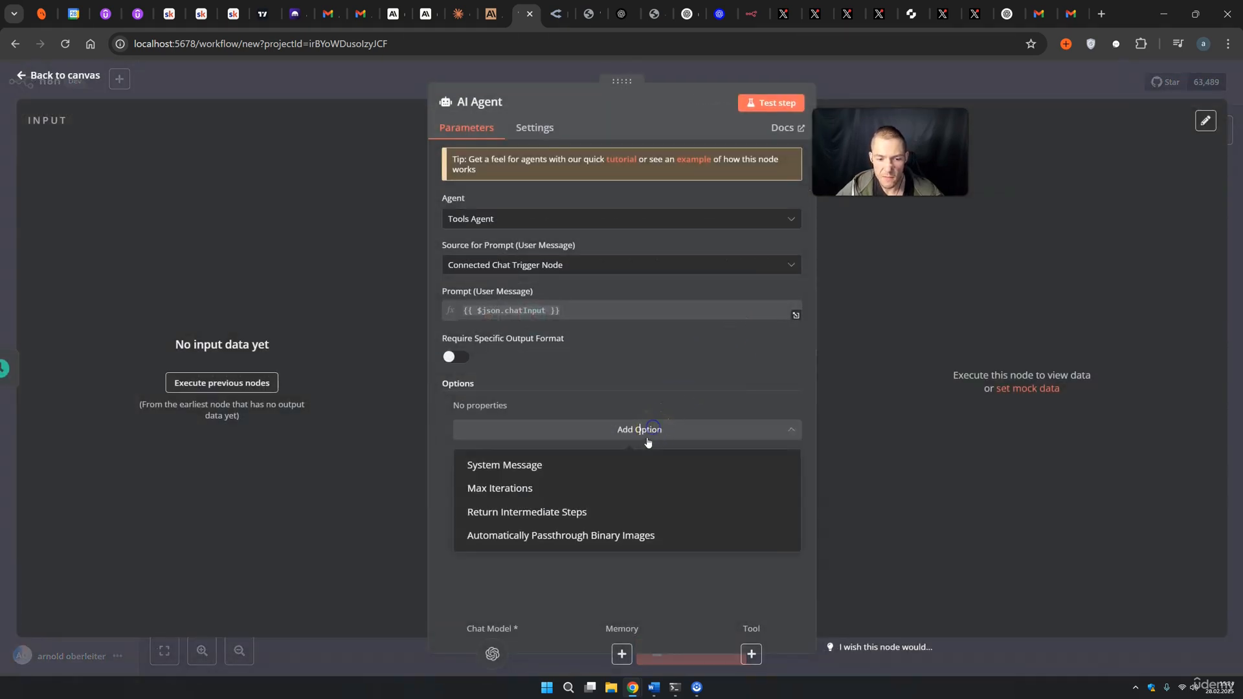
click(543, 466)
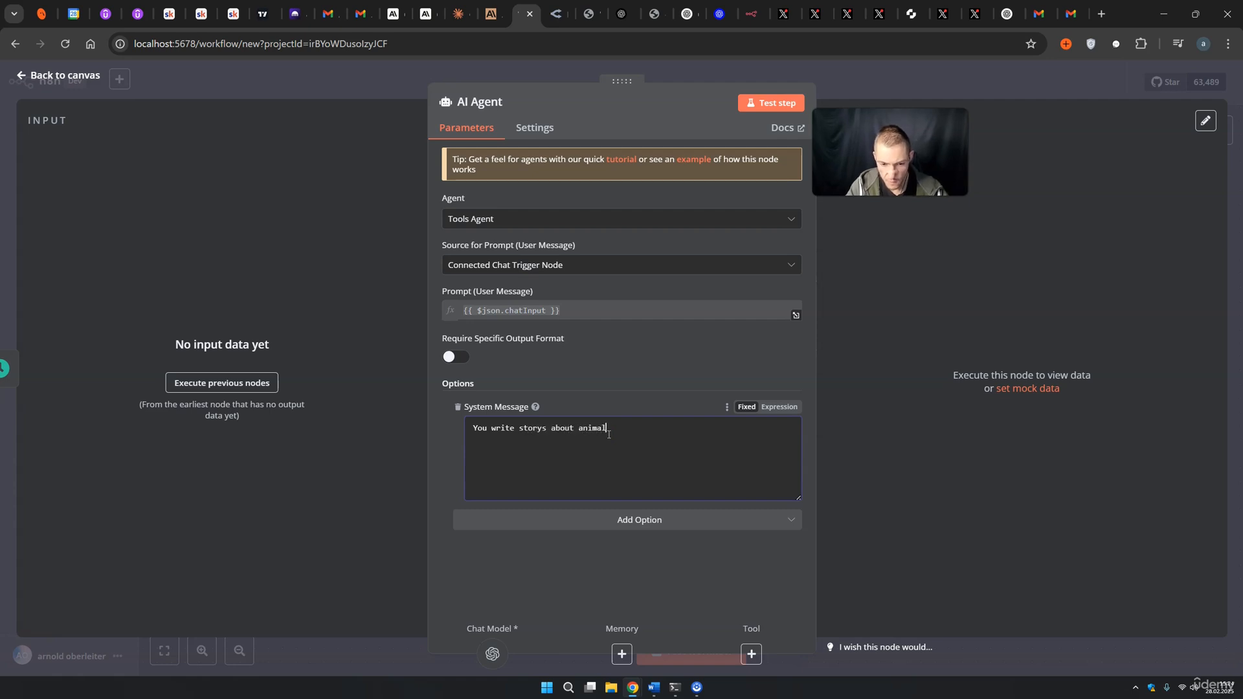
text(s)
click(516, 441)
text(short)
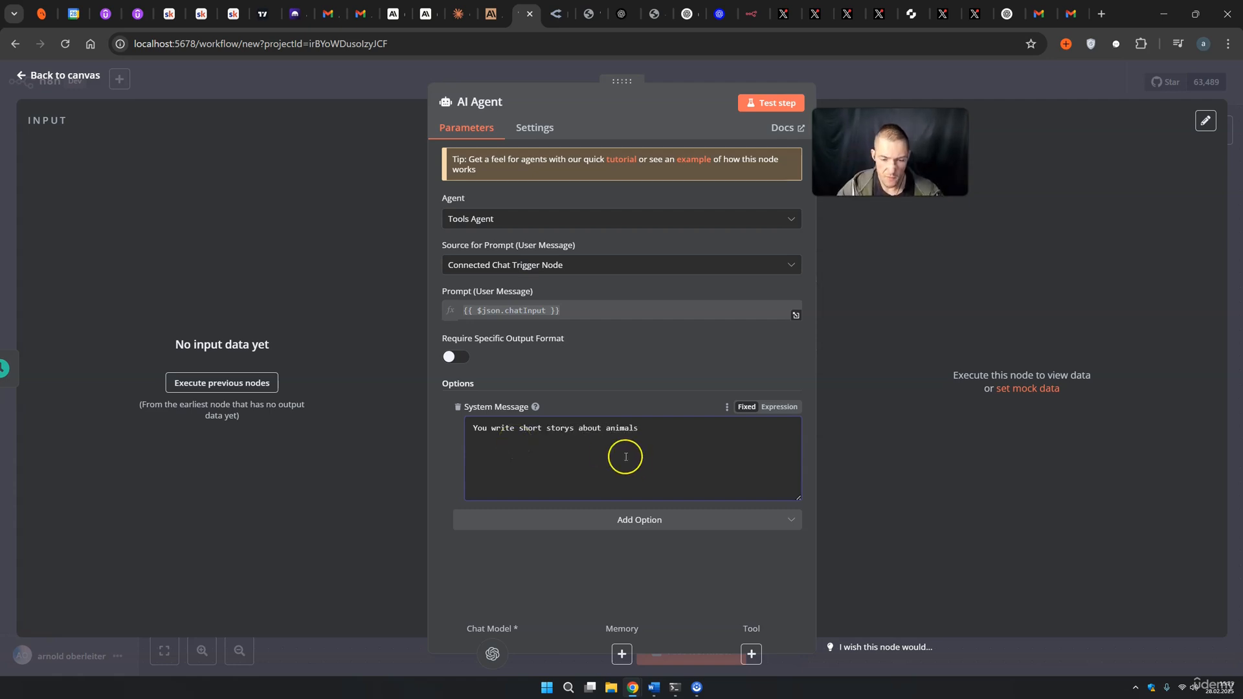
Set the AI Agent's prompt source to Define below and enter the text "write a short story about a animal"
double_click(622, 426)
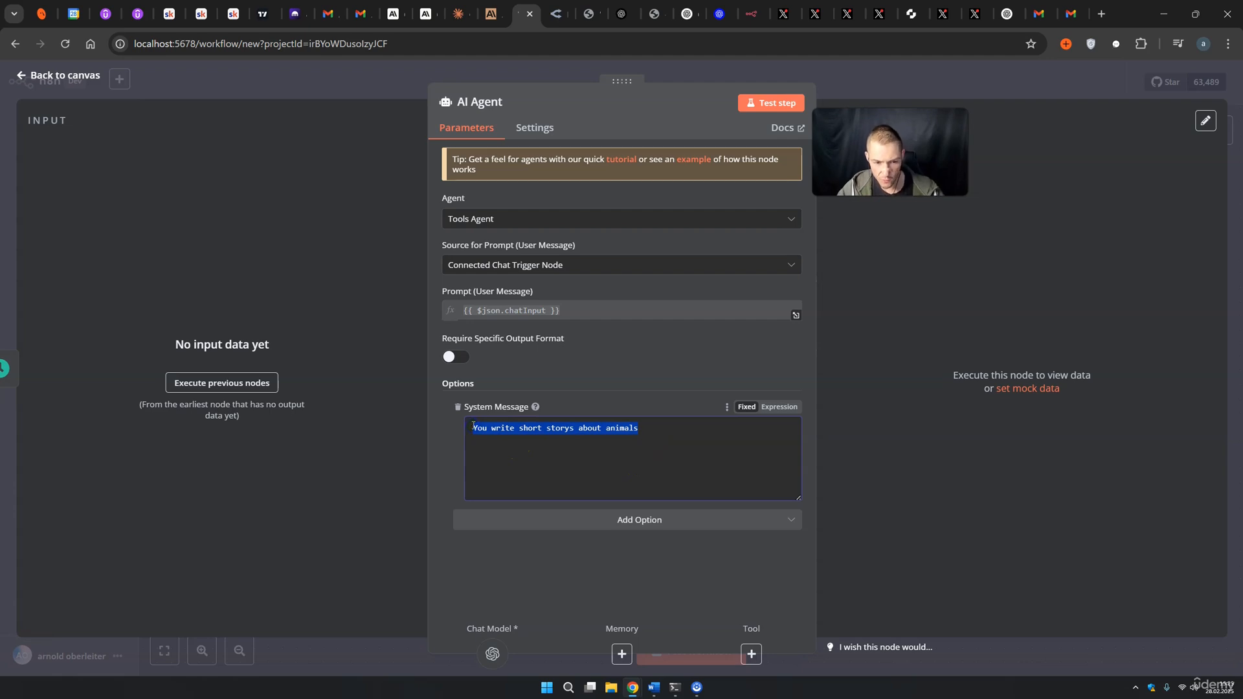
click(573, 266)
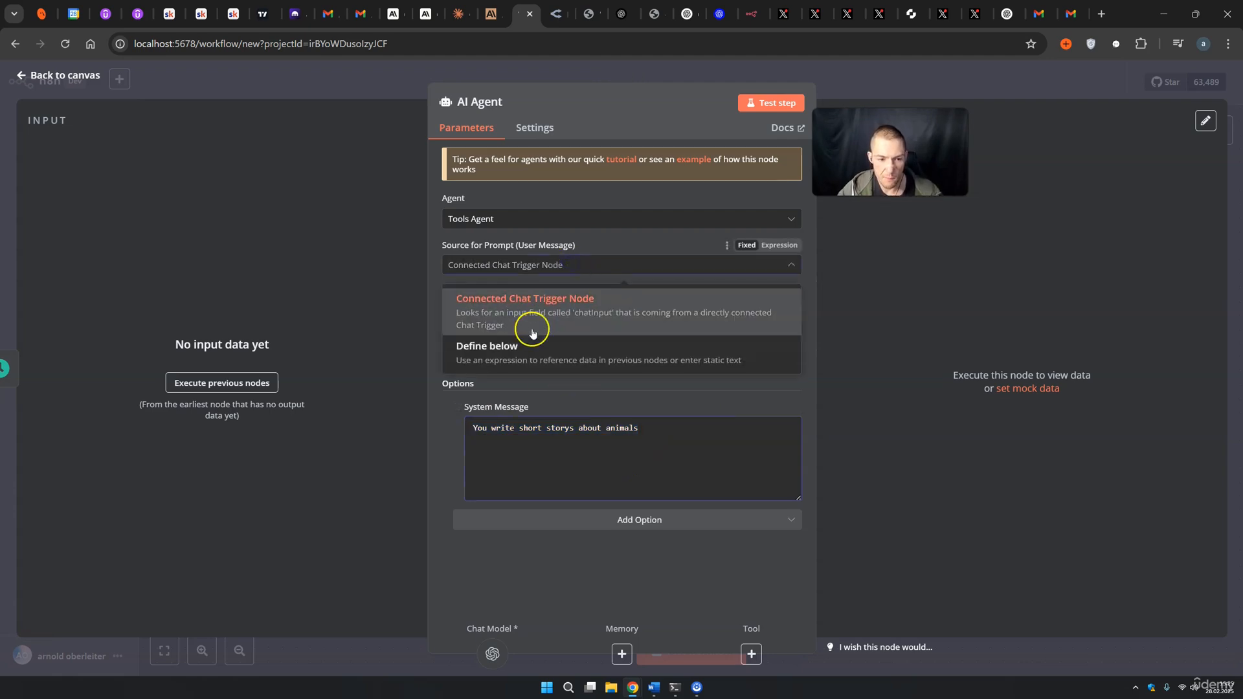
click(530, 351)
click(499, 315)
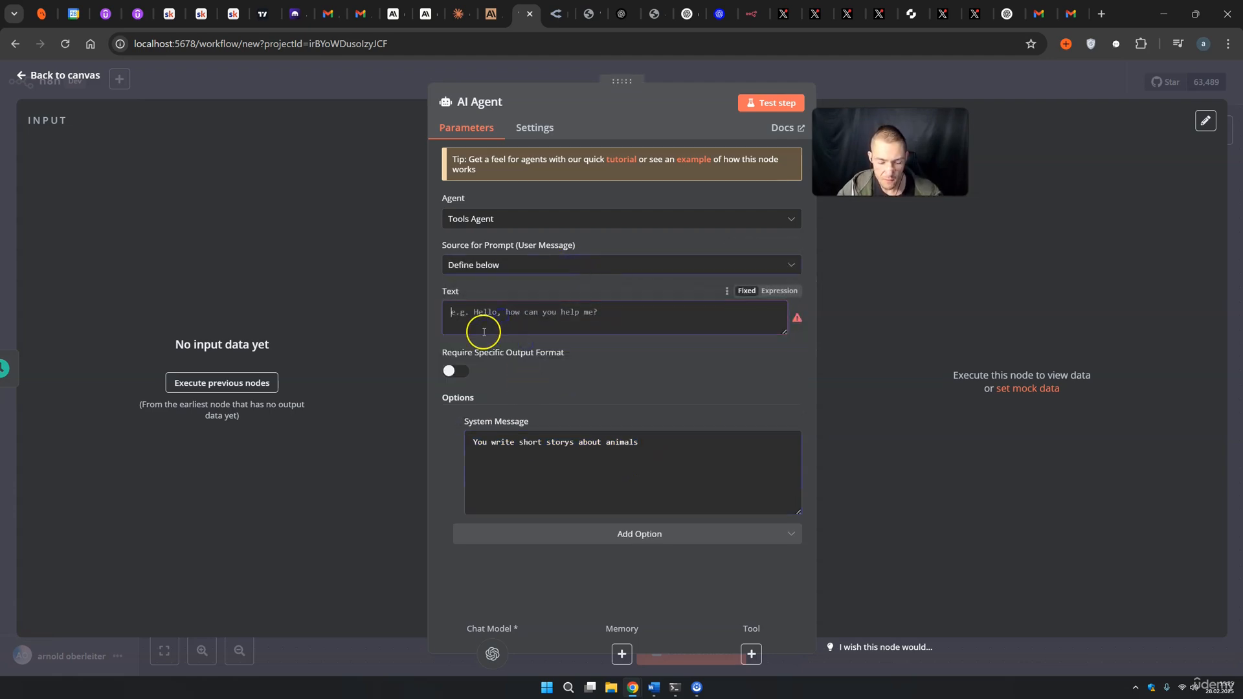
text(You write short storys about animals)
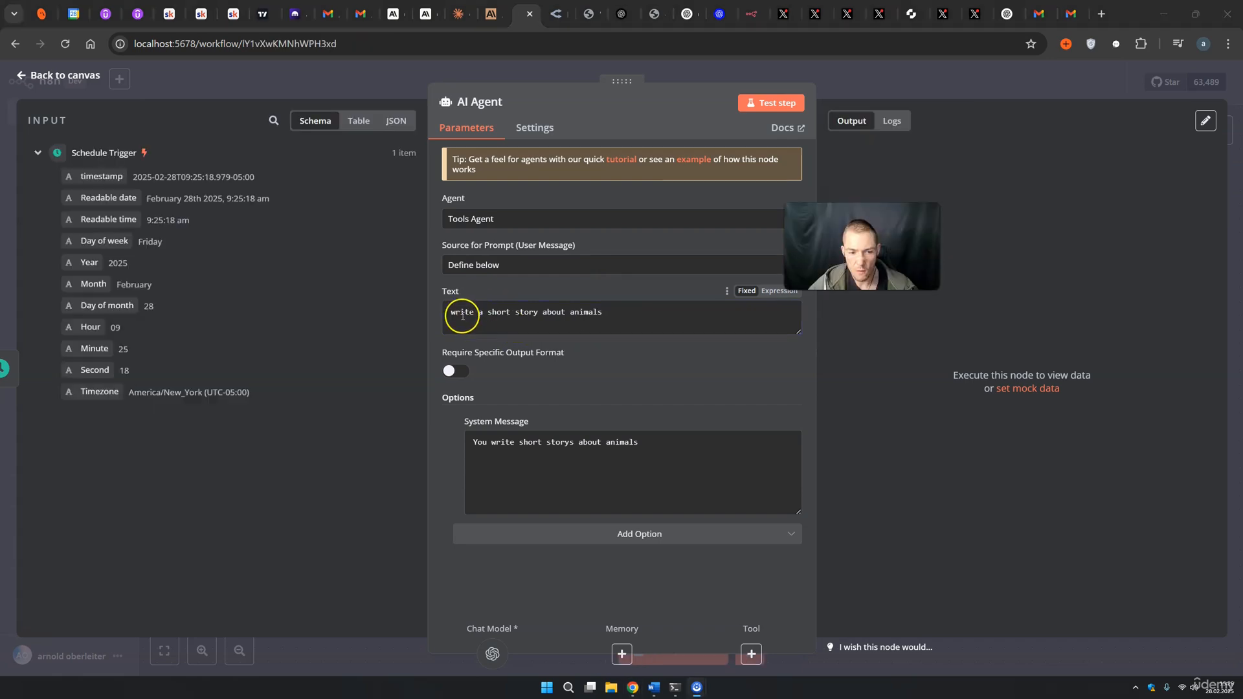
double_click(463, 316)
click(483, 318)
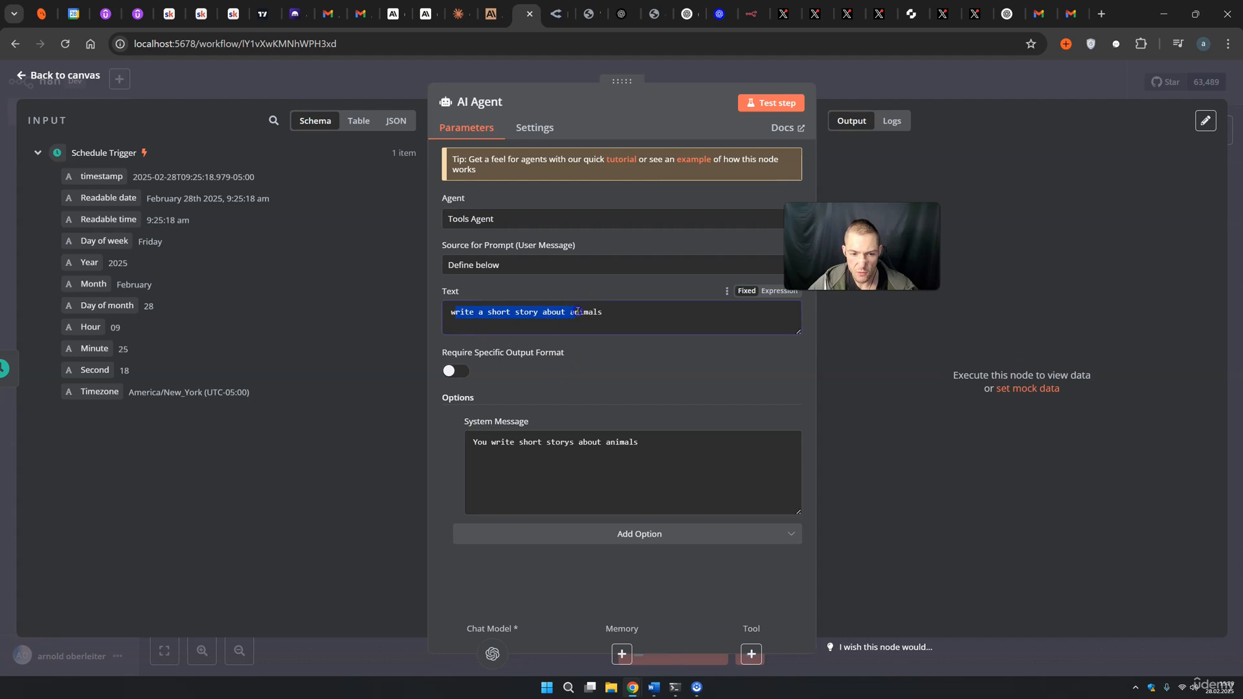
key(Right)
text(a)
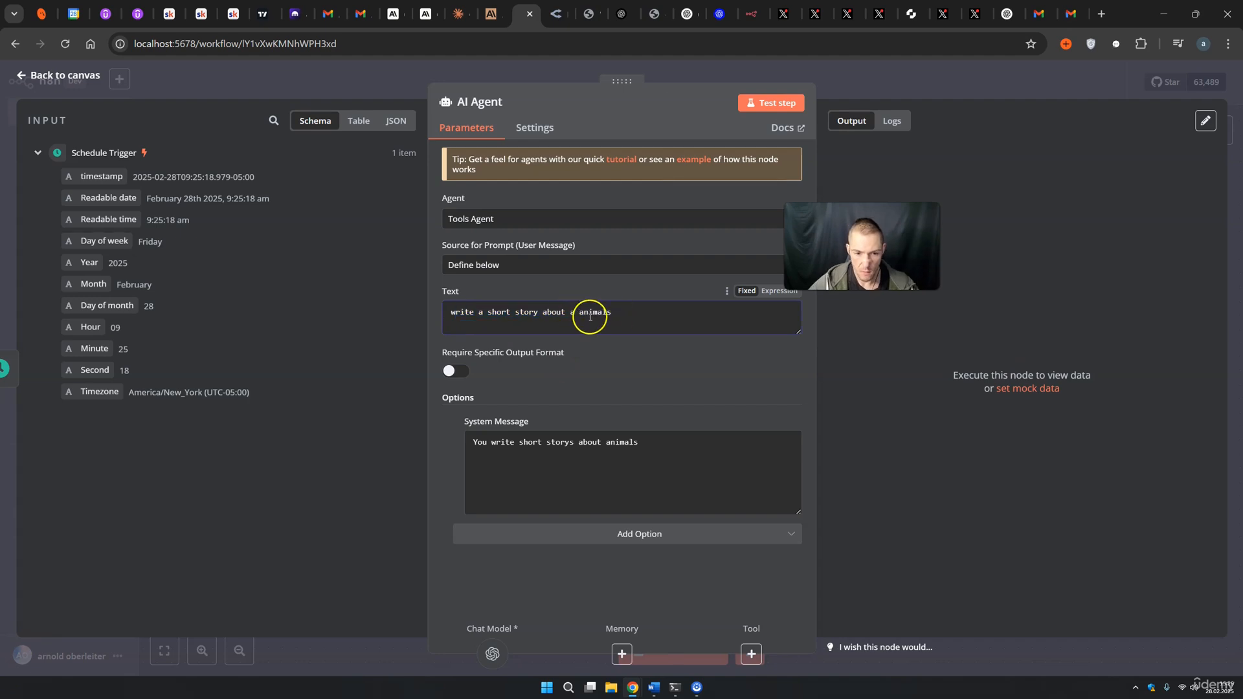
click(612, 312)
key(BackSpace)
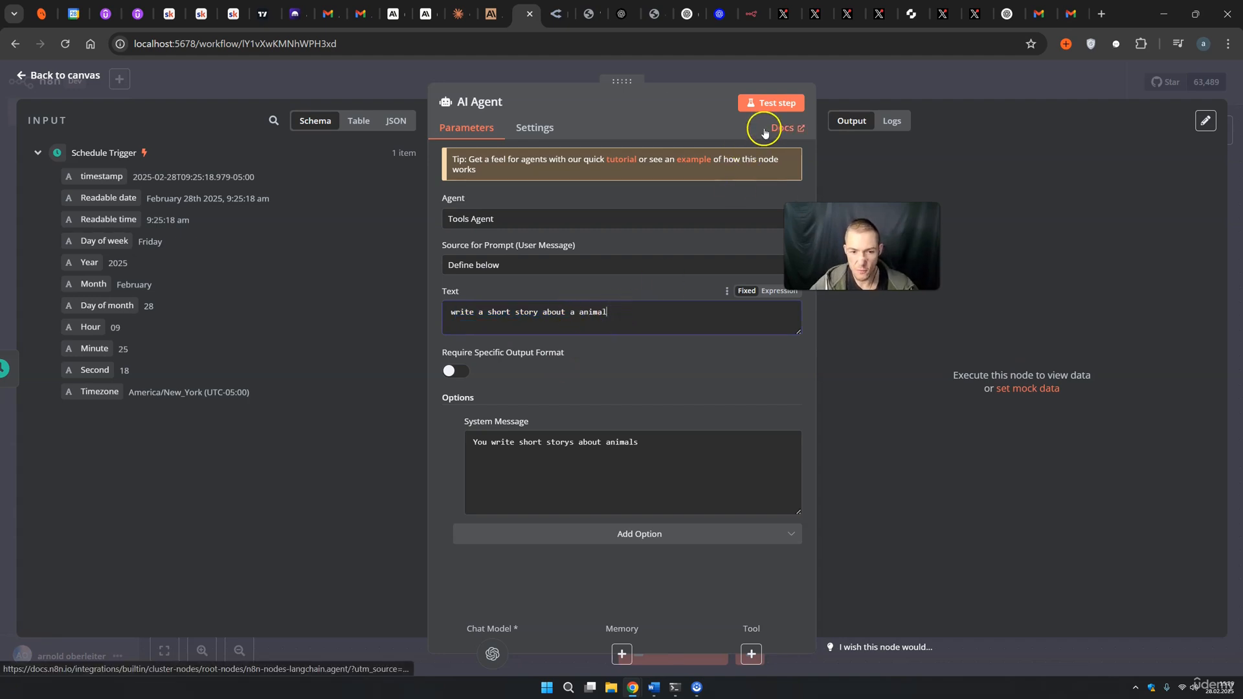
Test the AI Agent step, read through the generated story and return to the canvas
click(771, 105)
drag(902, 185, 1036, 236)
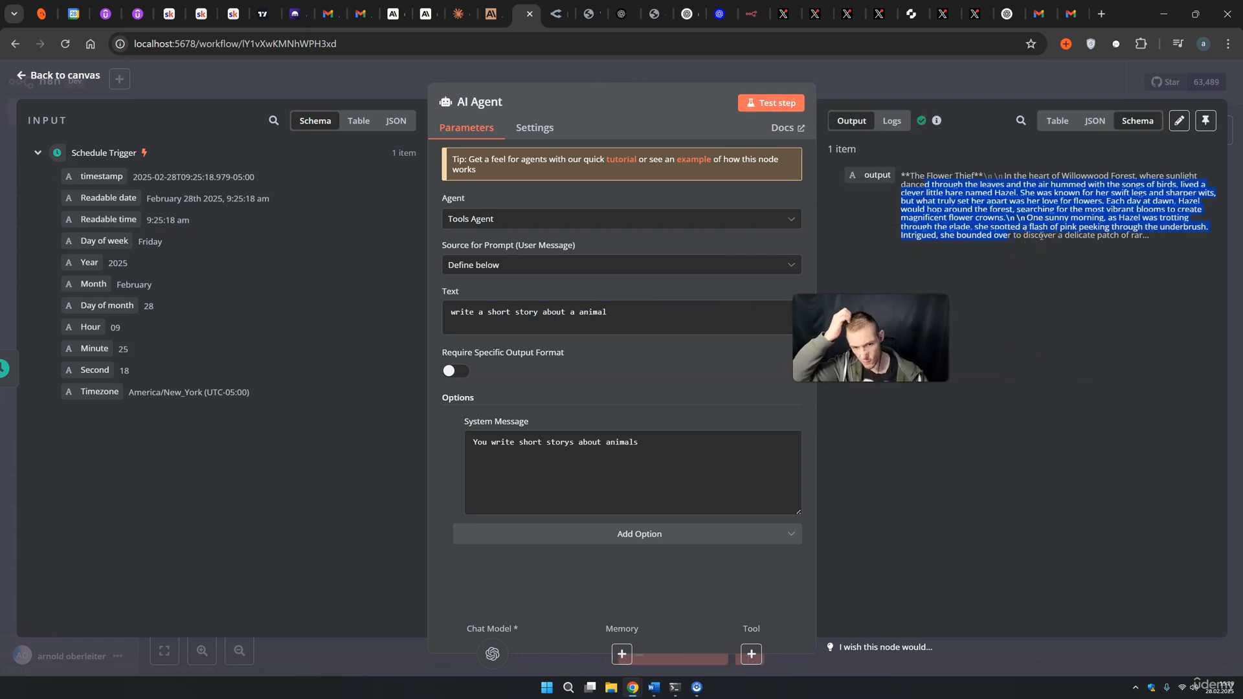
click(869, 78)
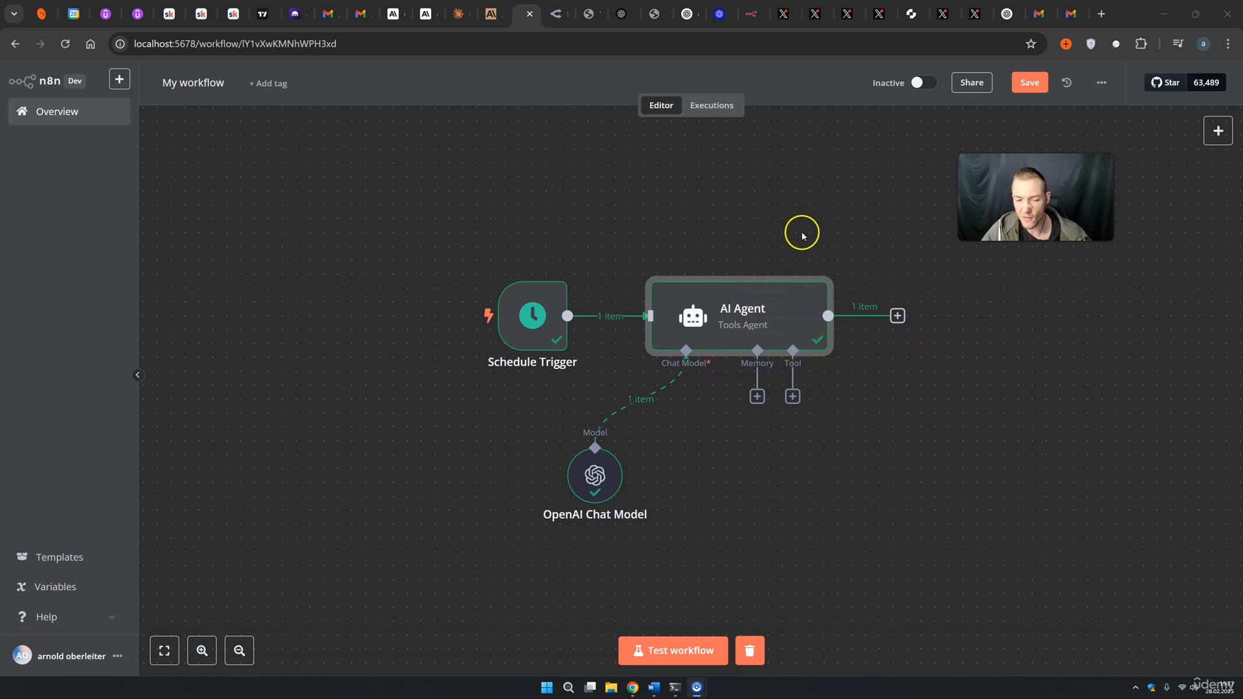
click(852, 193)
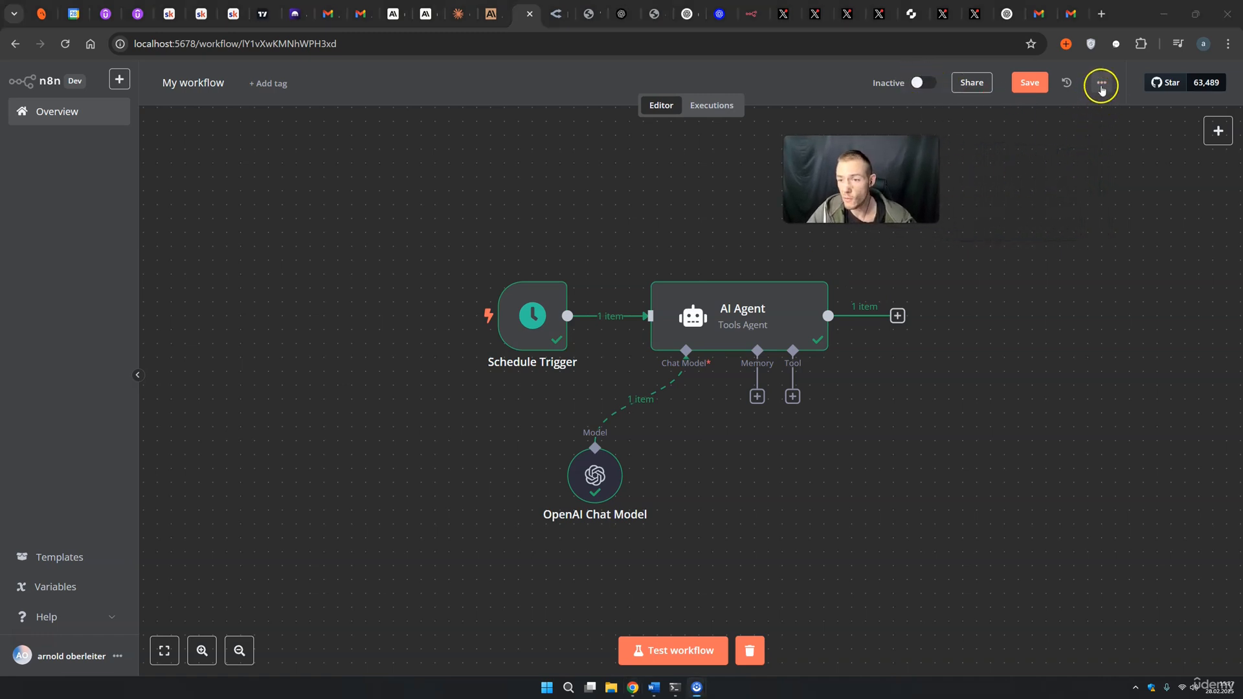
Set the workflow's timezone to Europe/Berlin in its settings and save them
click(1101, 84)
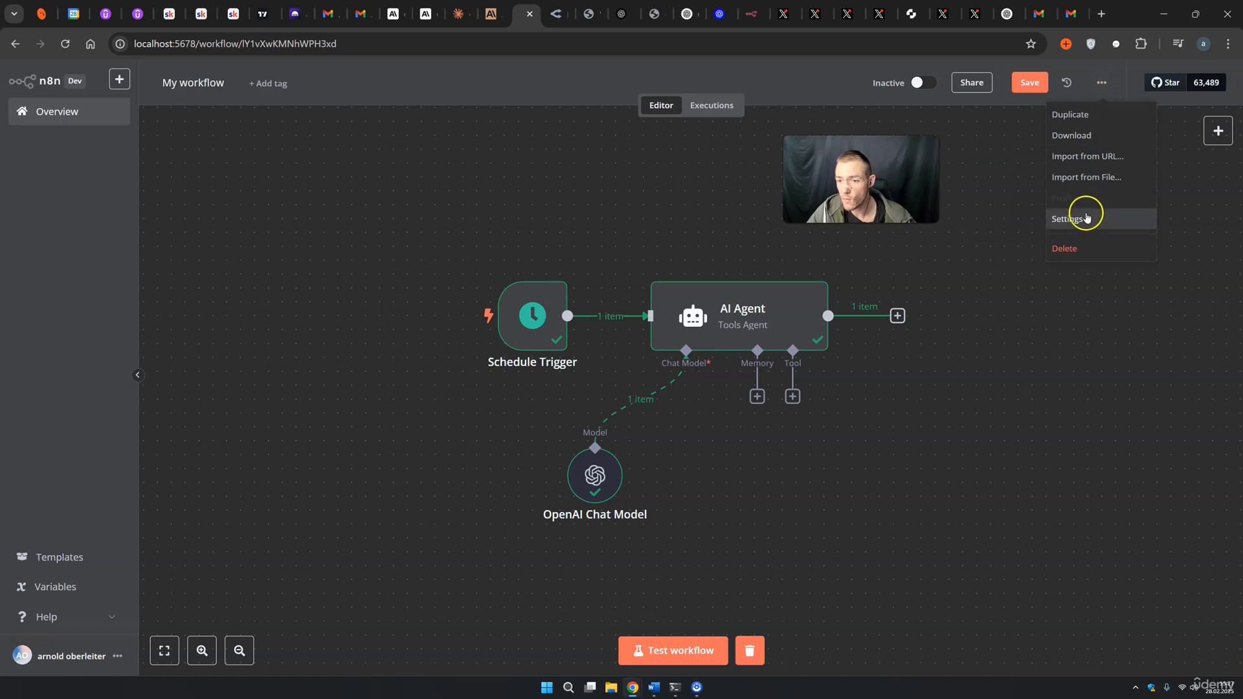
click(1086, 215)
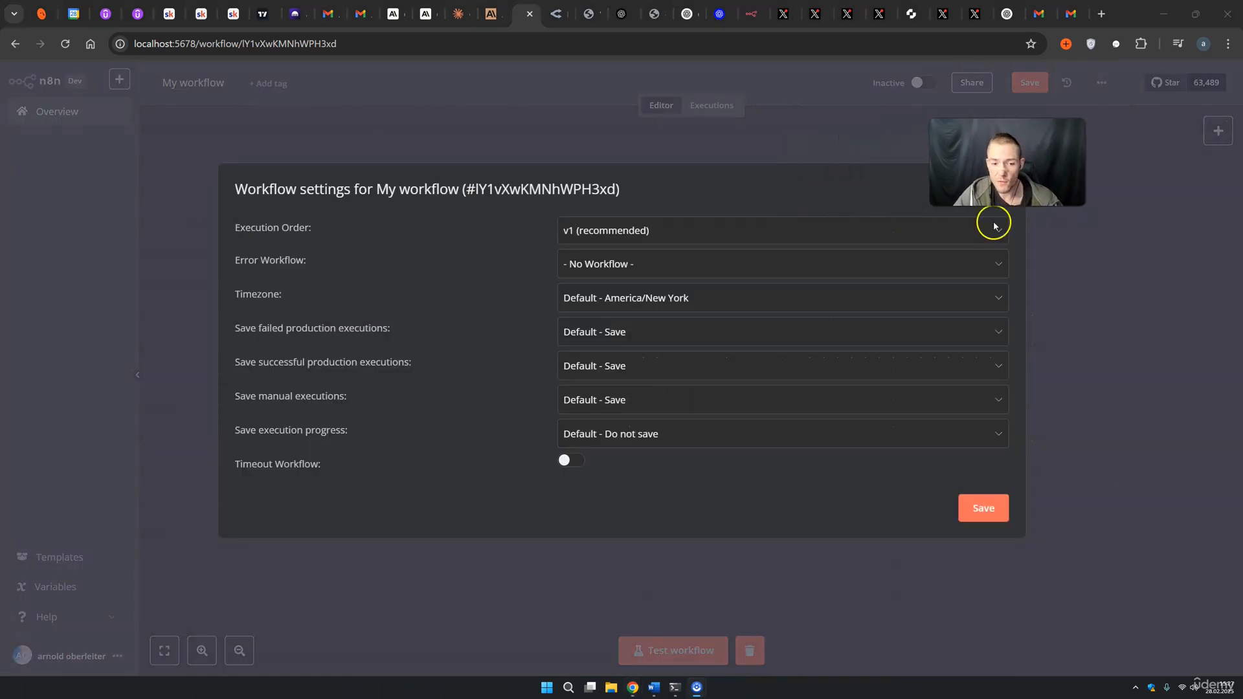
drag(227, 297, 262, 295)
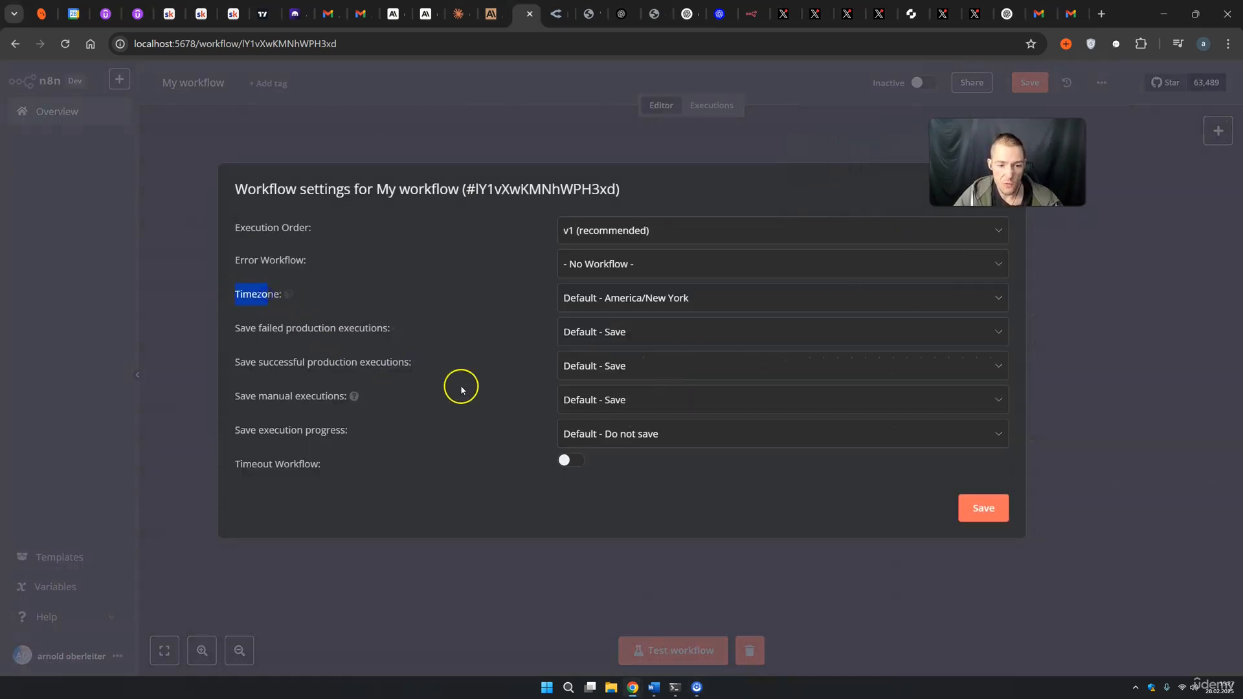
click(680, 302)
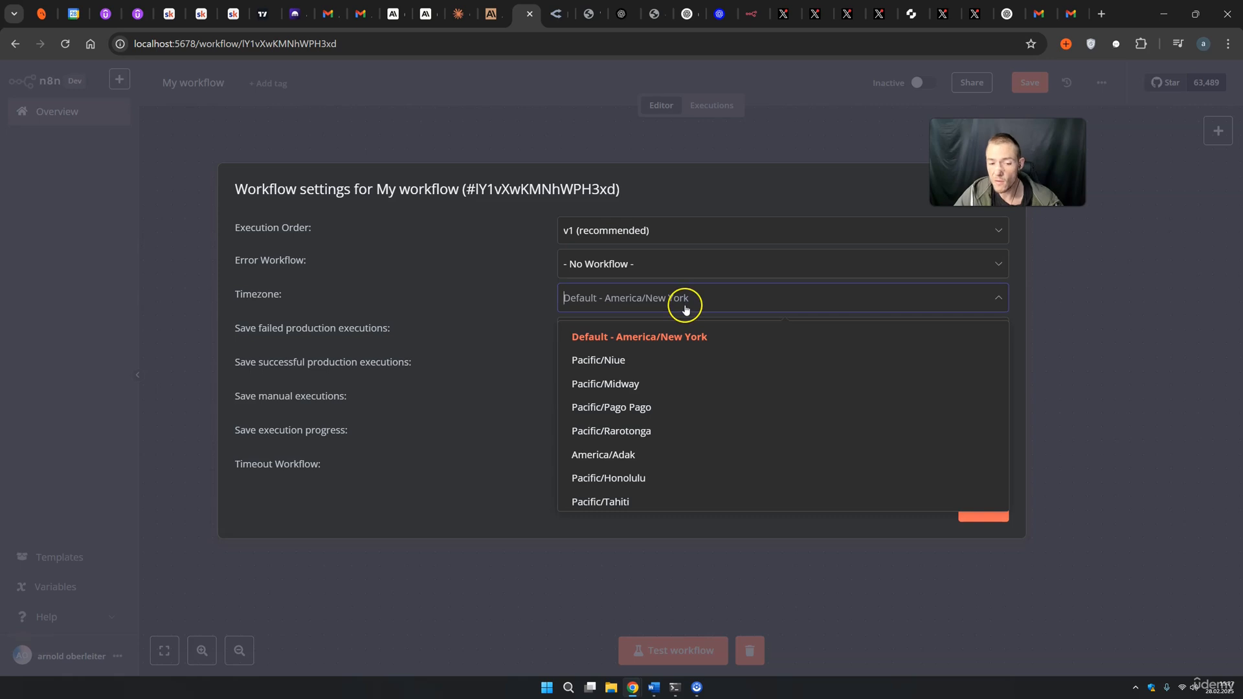
text(ber)
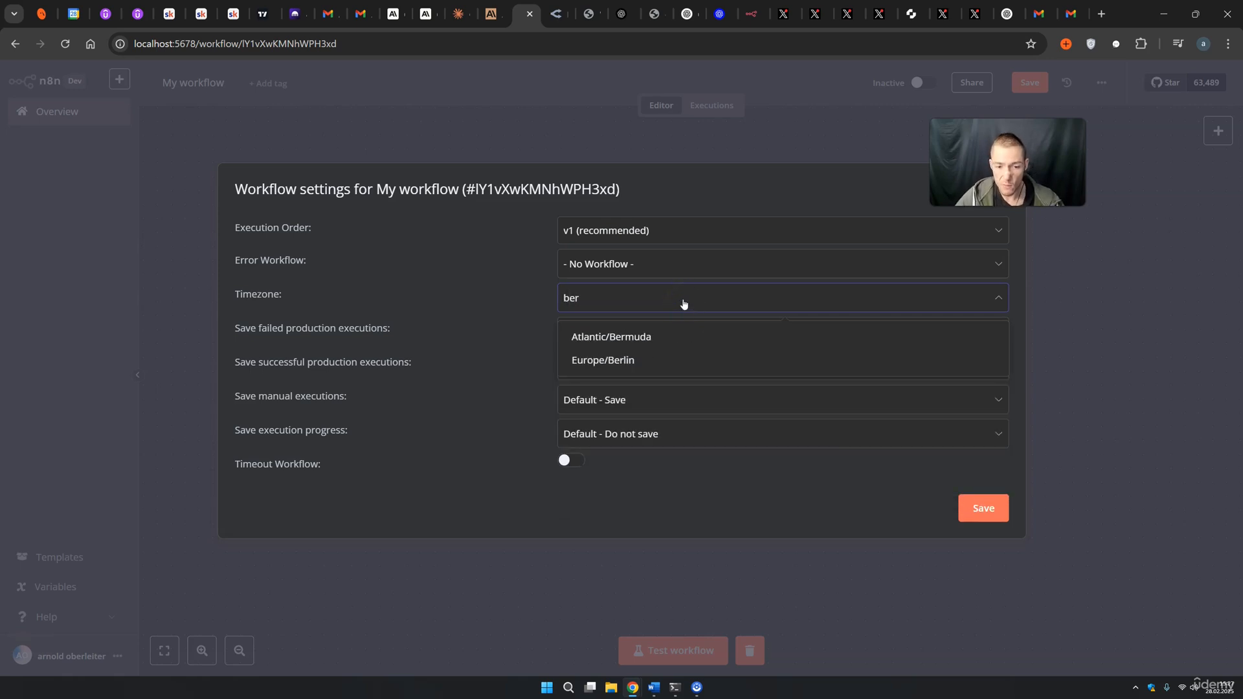
click(596, 361)
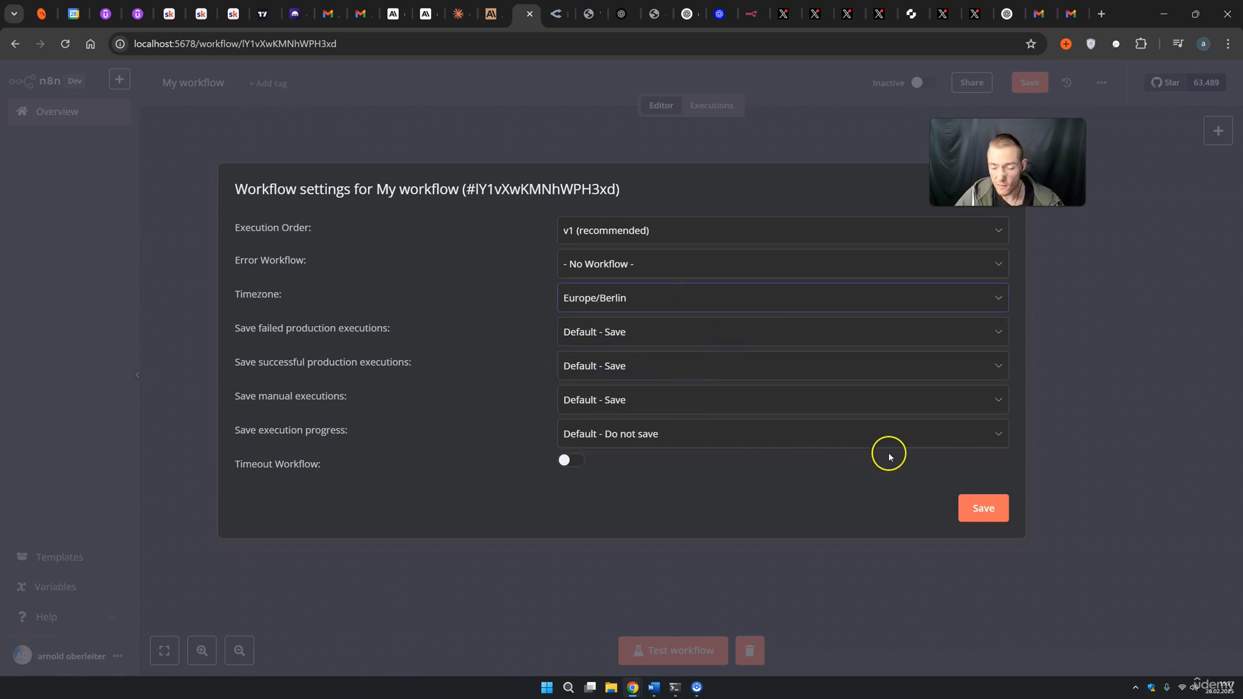
click(983, 512)
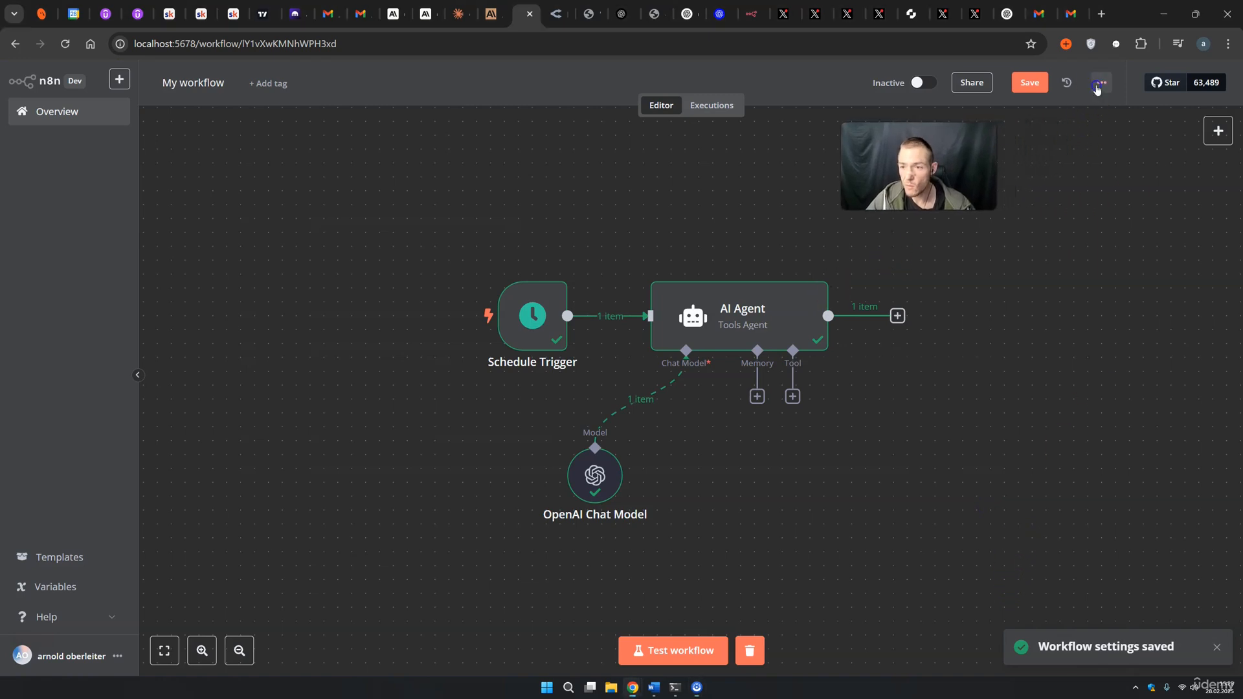
Assign Error Workflow Trigger as the error workflow in the workflow settings and save them
click(1099, 85)
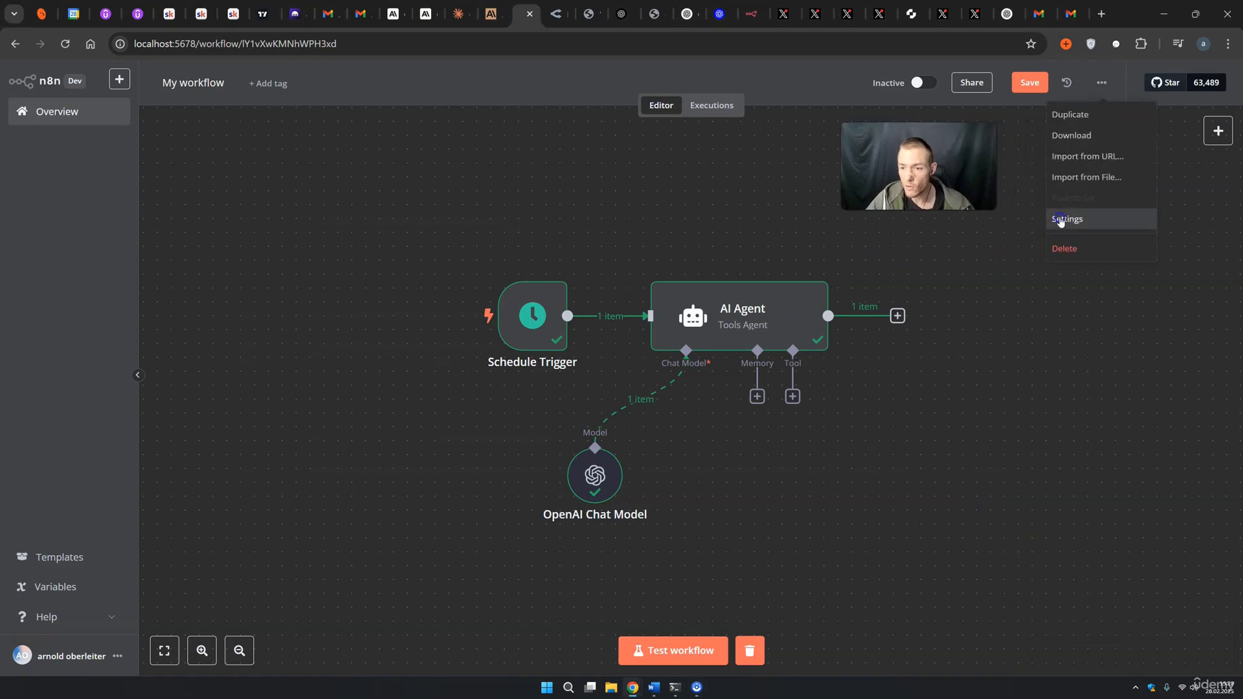
click(1066, 219)
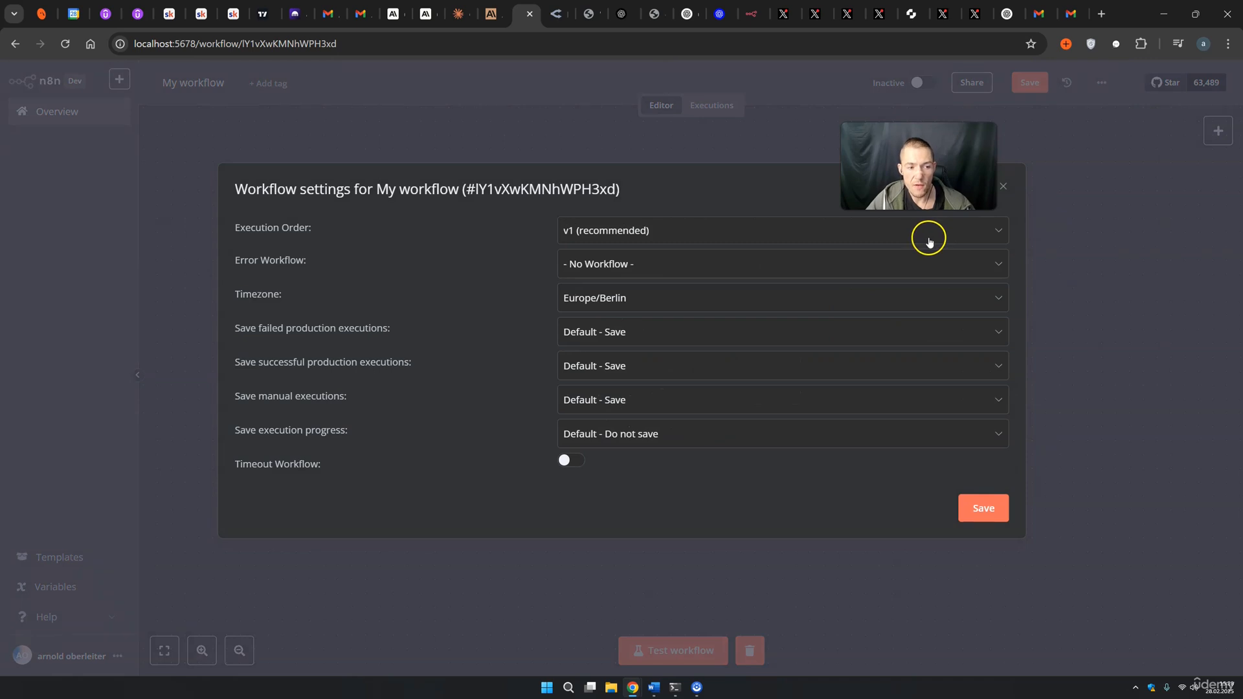
drag(245, 260, 274, 262)
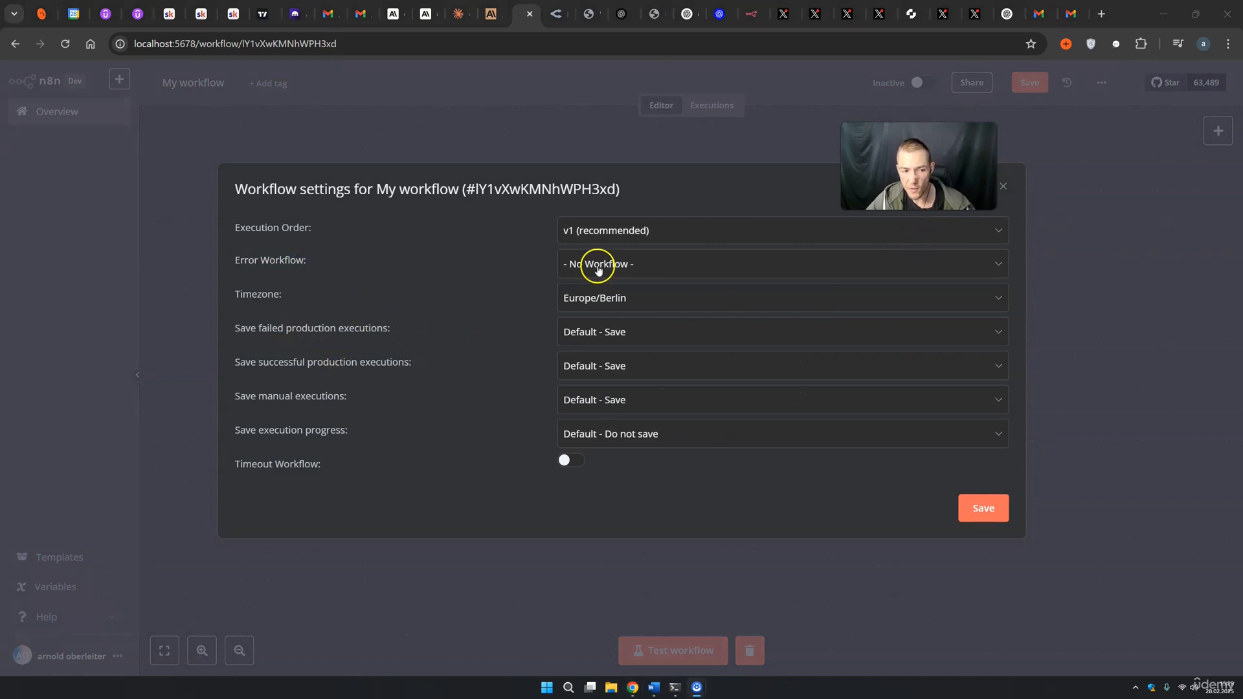
click(599, 270)
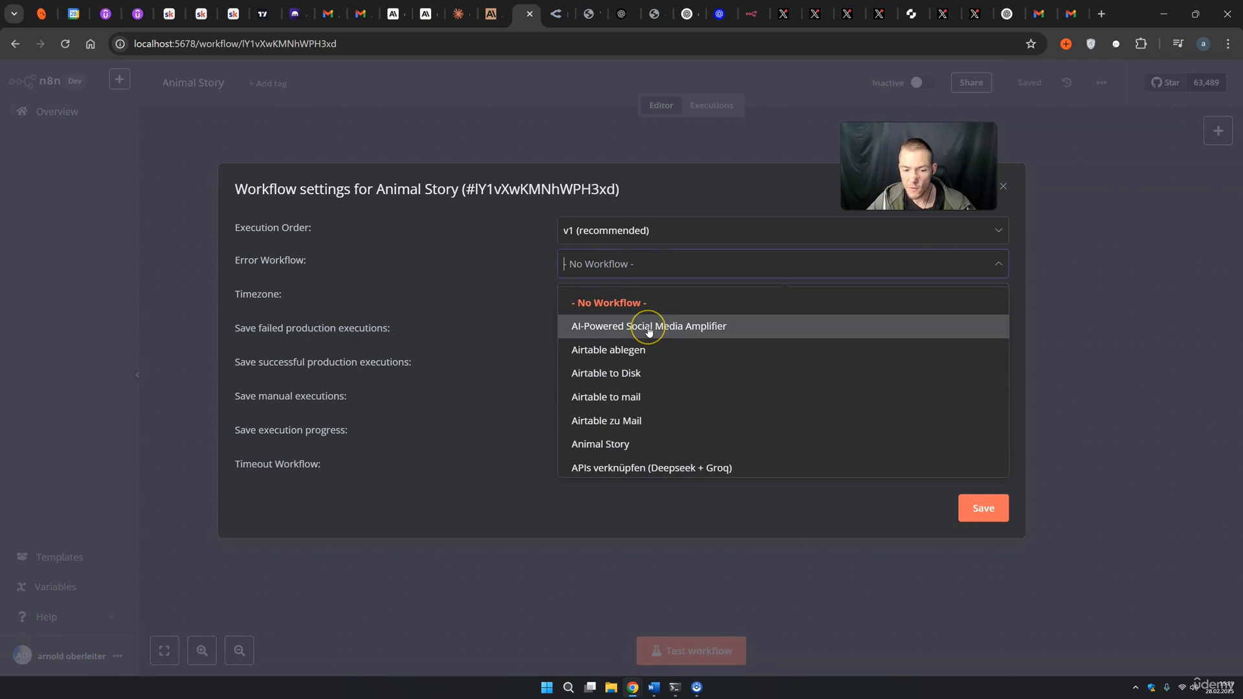
scroll(647, 331, down, 3)
scroll(648, 332, down, 1)
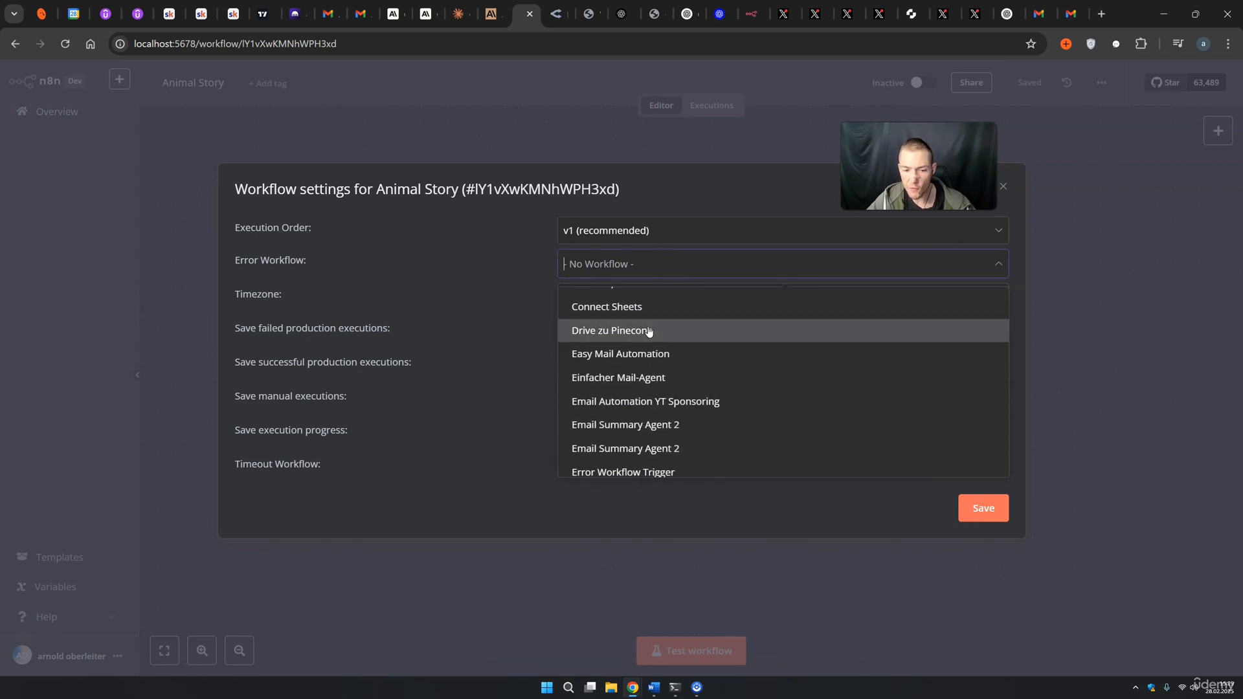
scroll(622, 406, down, 1)
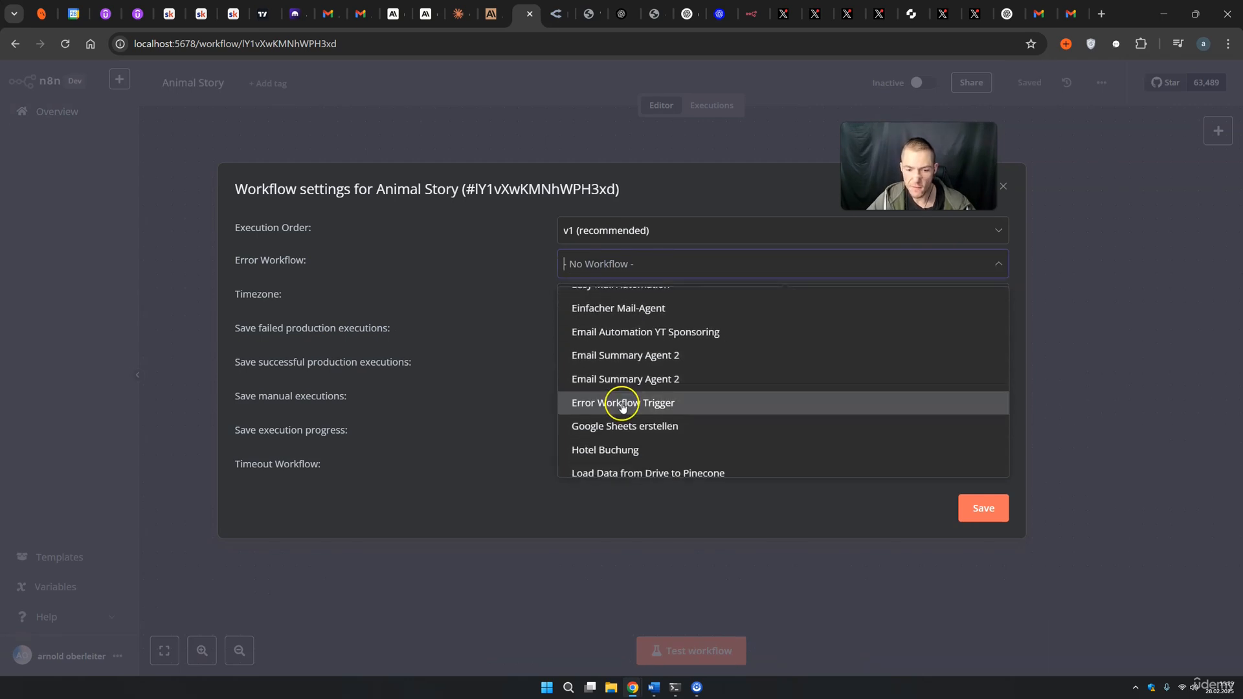
click(623, 404)
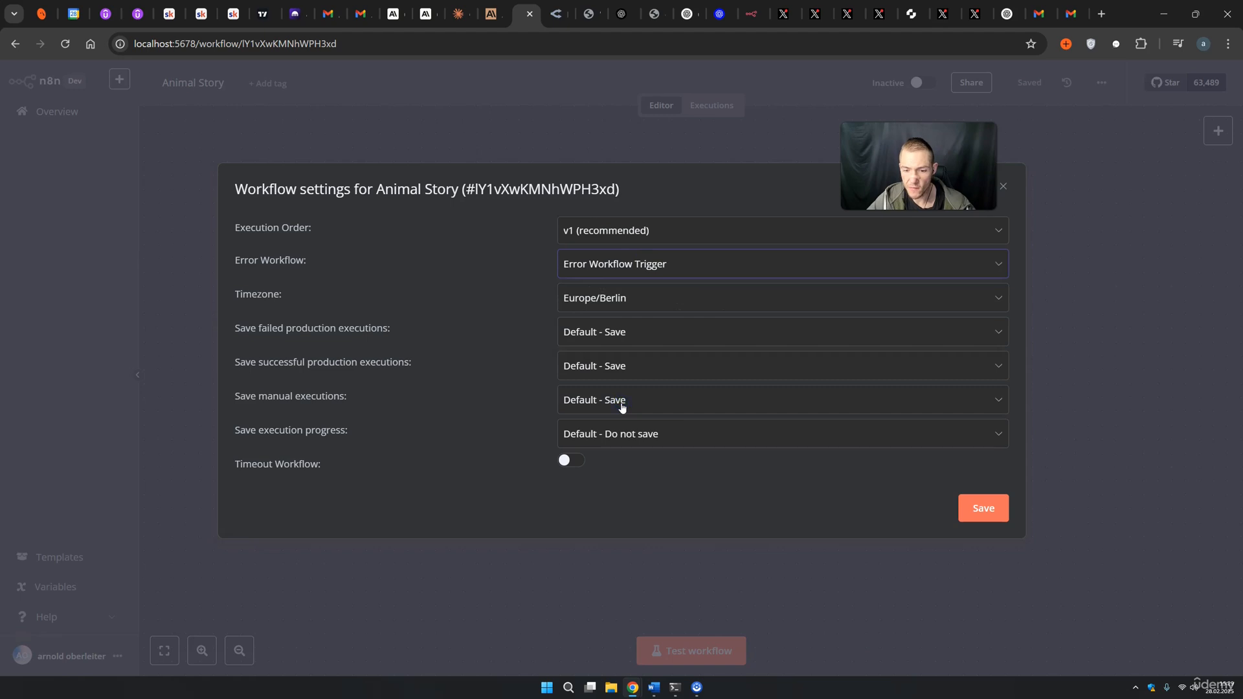
click(983, 508)
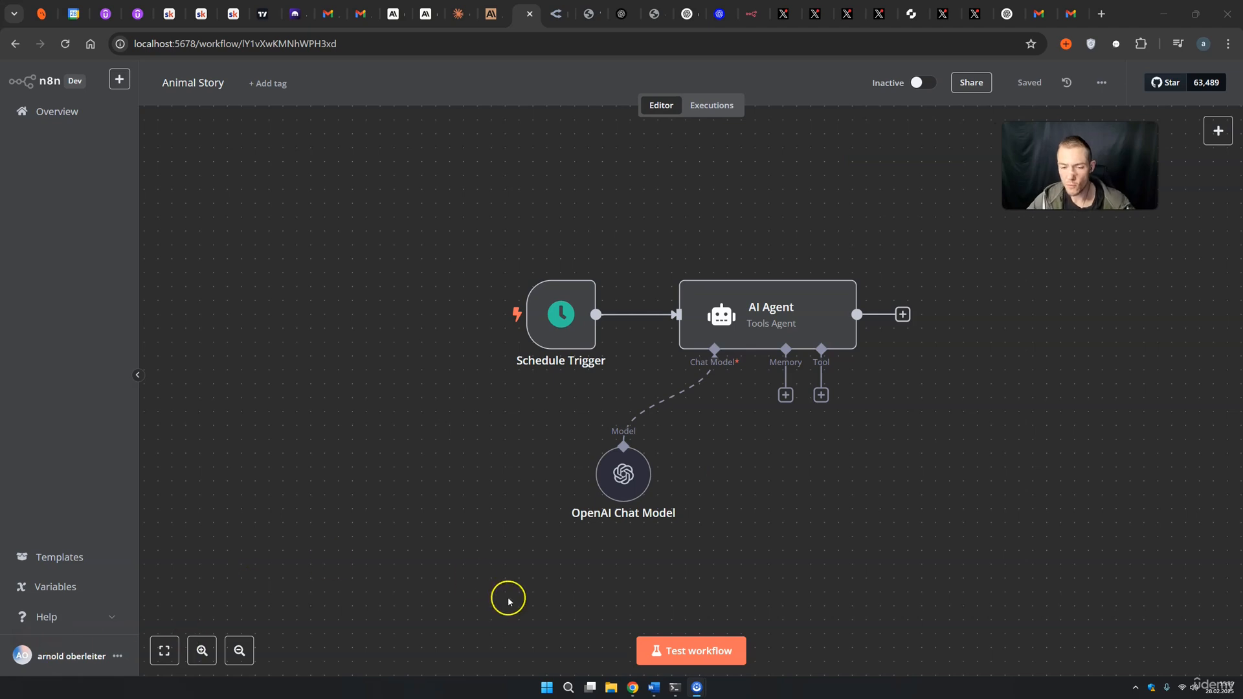
Examine the most recent run in the Animal Story workflow's execution history, and return to the editor
drag(924, 542, 814, 507)
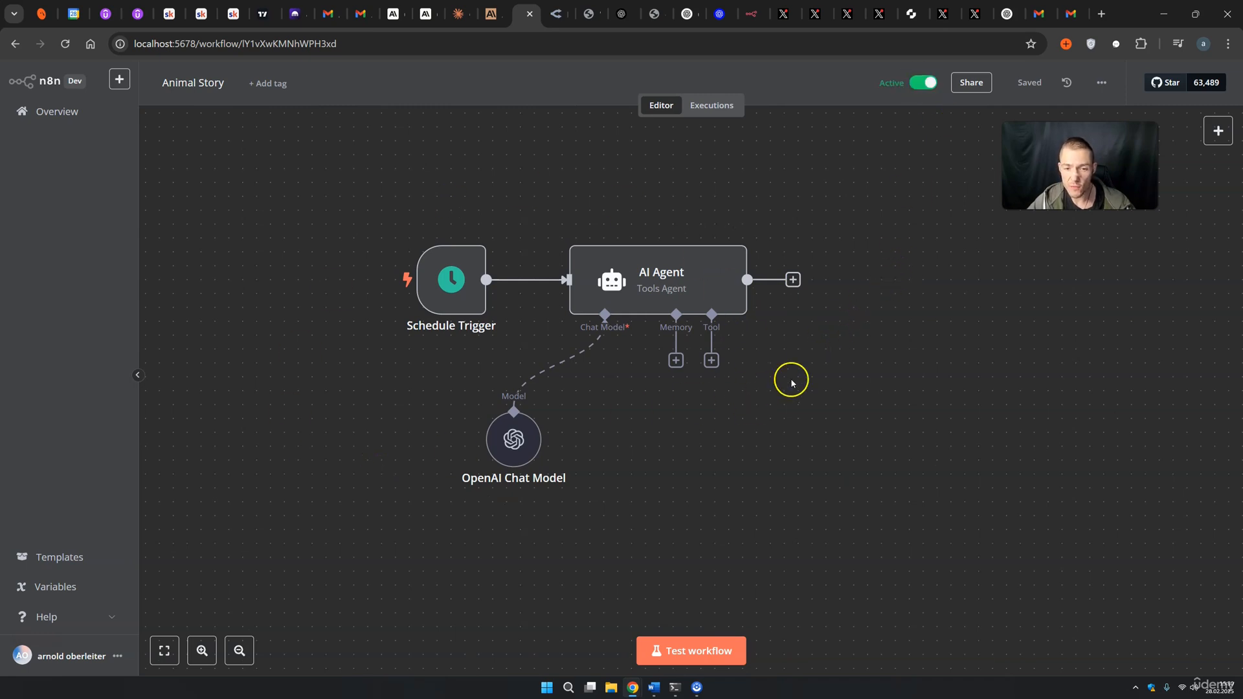
click(712, 106)
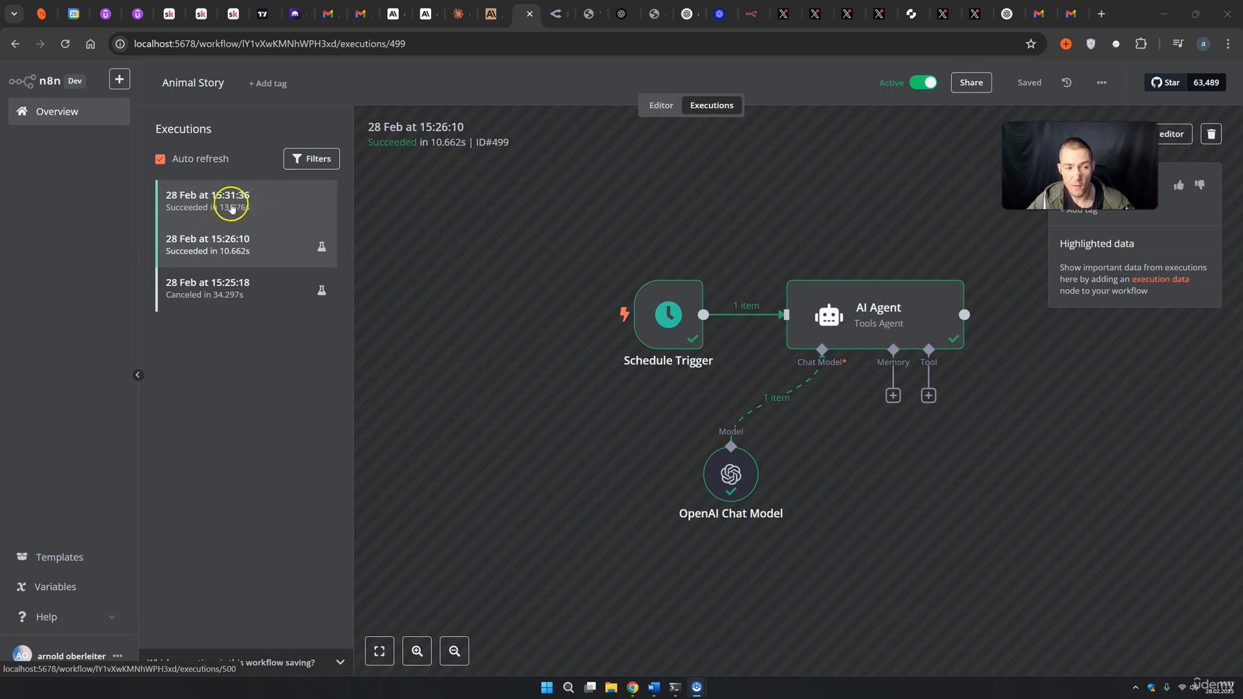
click(234, 206)
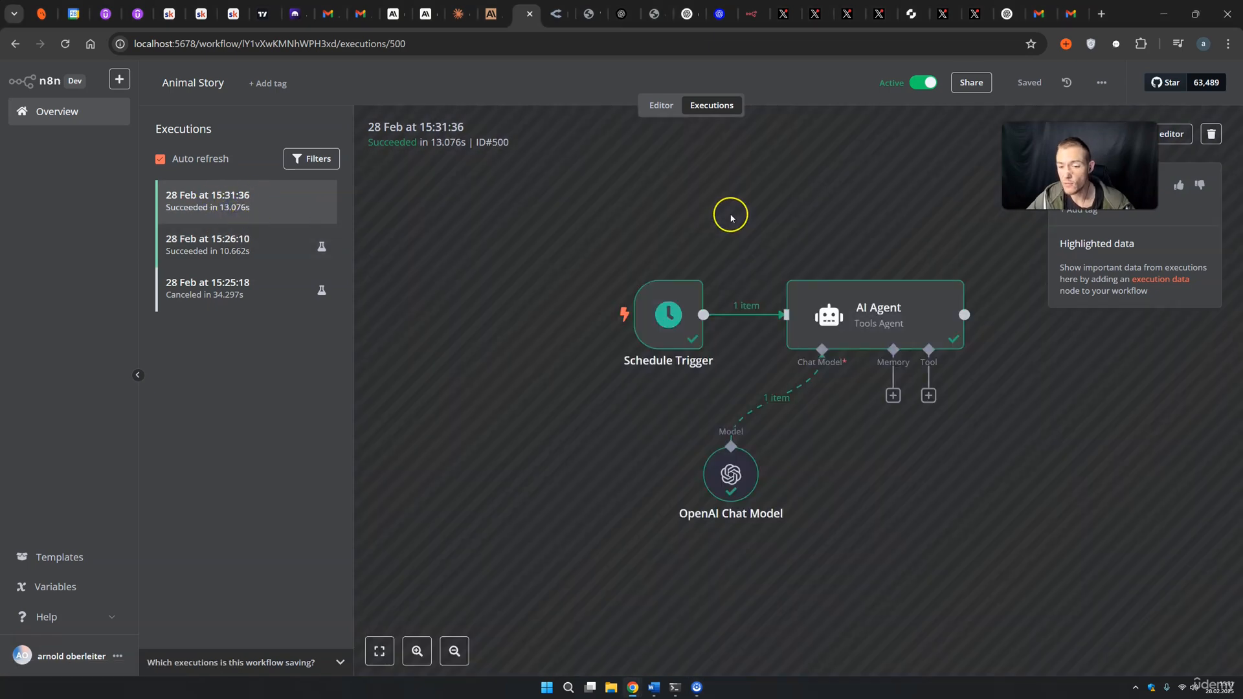
click(659, 107)
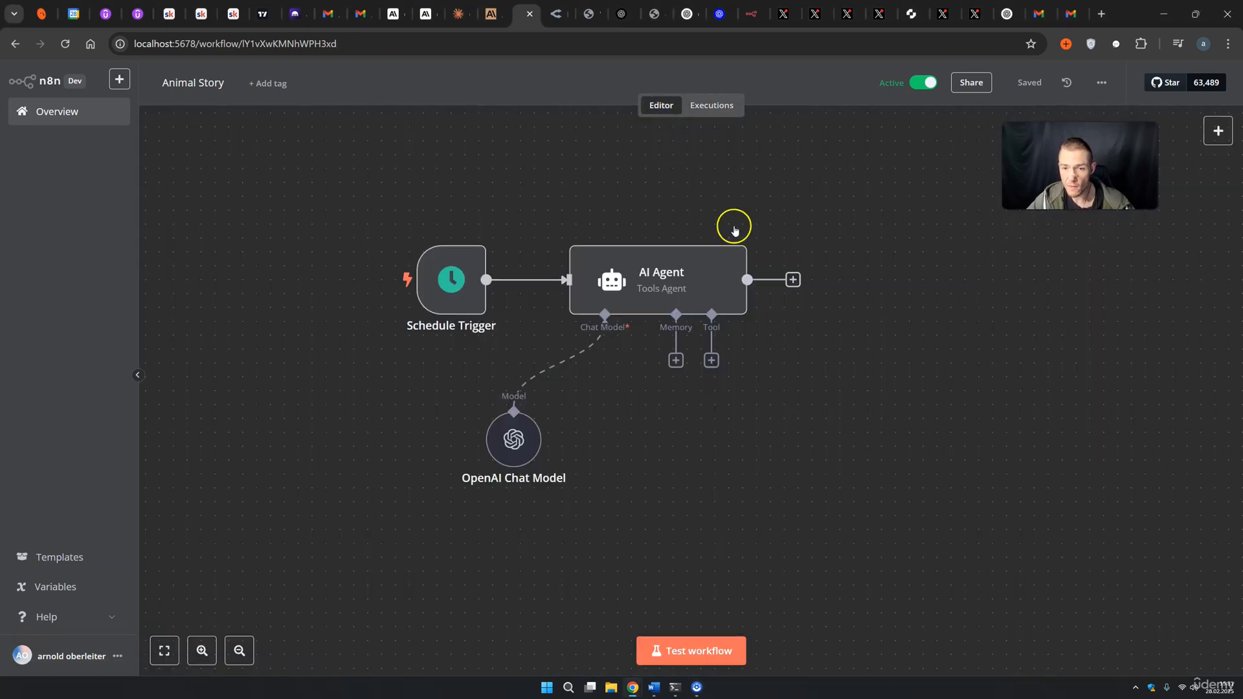
Deactivate the Animal Story workflow and start a manual test run of it
click(925, 87)
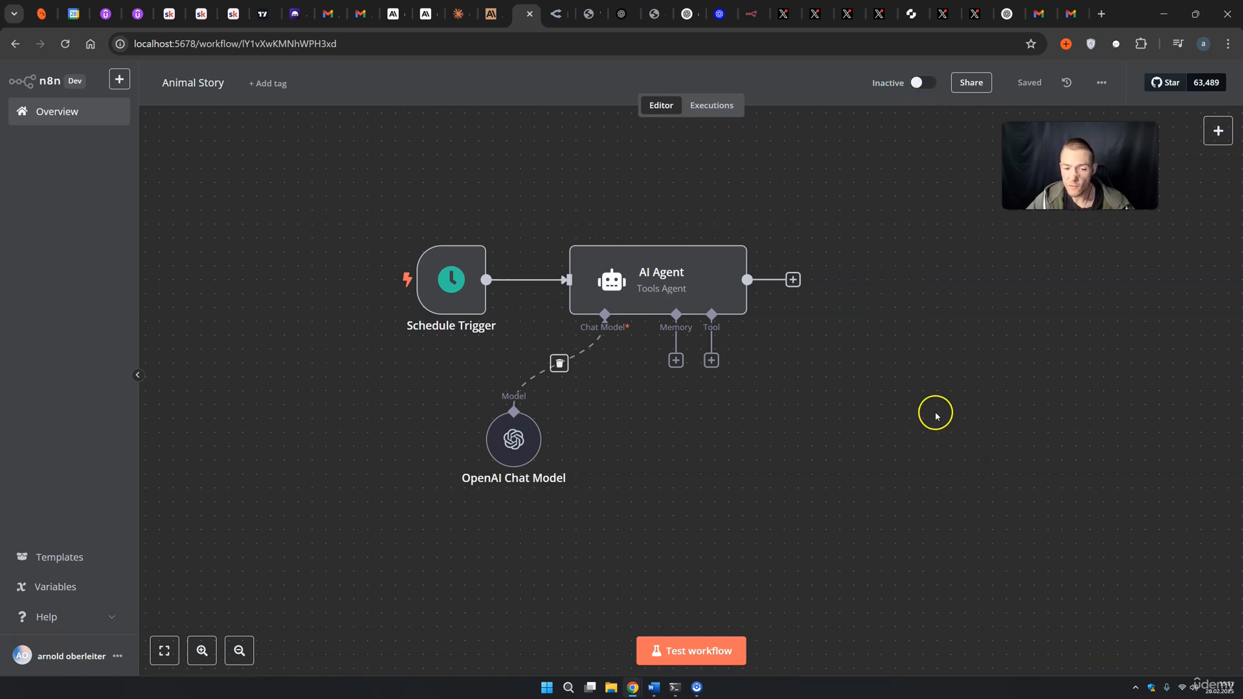
click(716, 651)
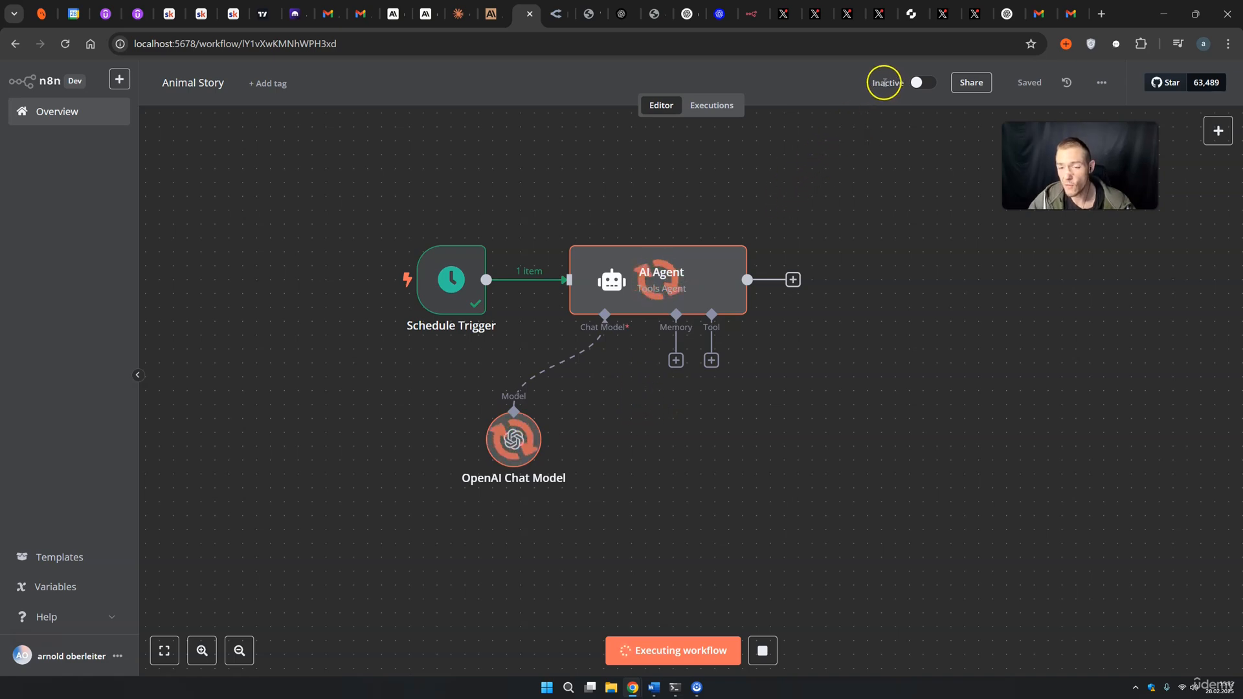
Specify the OpenAI Chat Model's model by ID, set it to the invalid ID gpt-4o-minisdsd, and return to the canvas
double_click(514, 452)
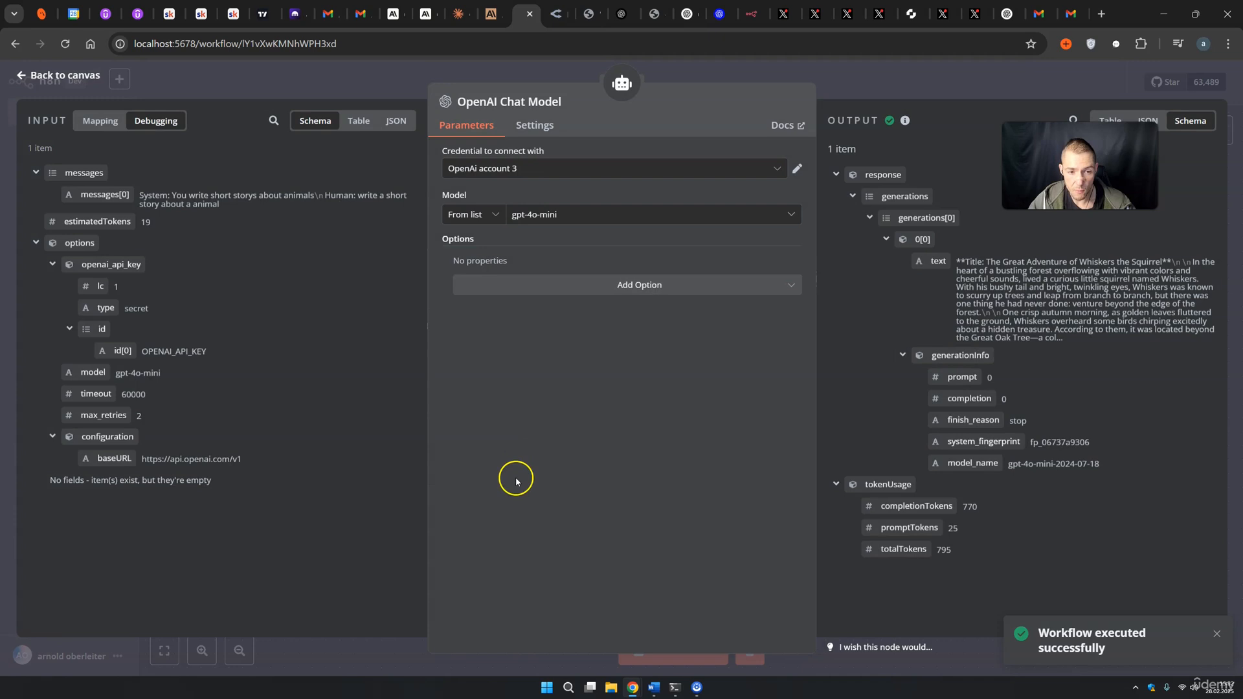
click(473, 219)
click(474, 276)
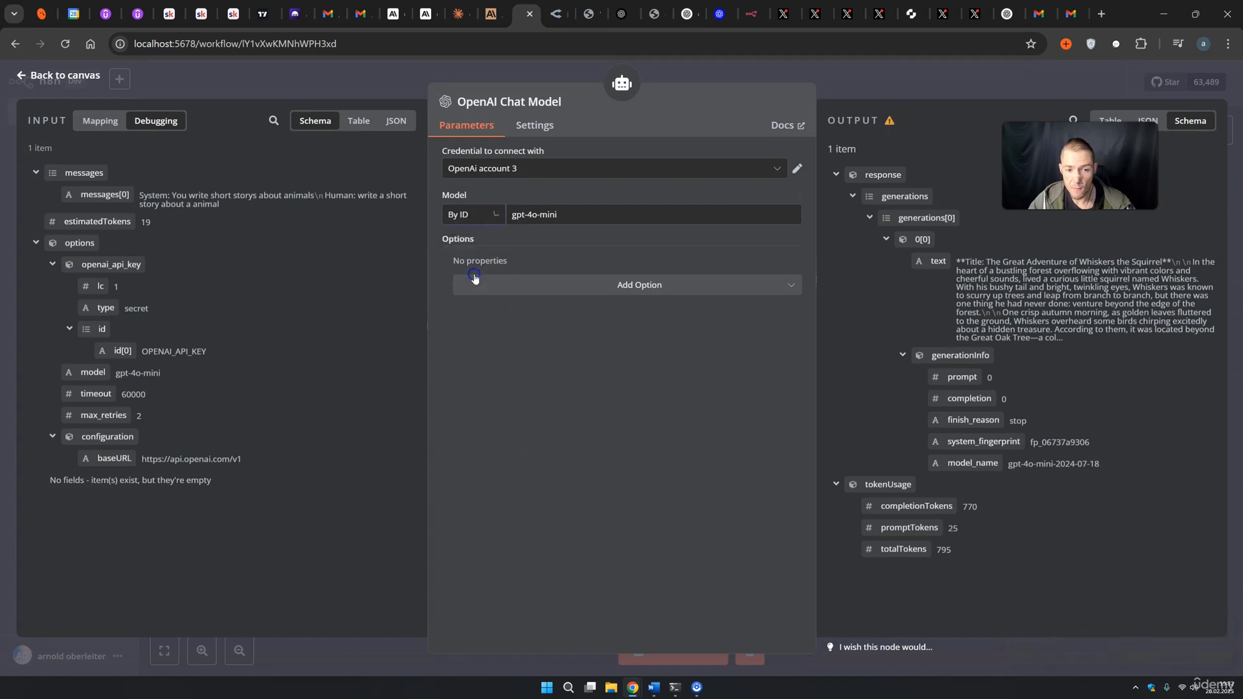
click(562, 220)
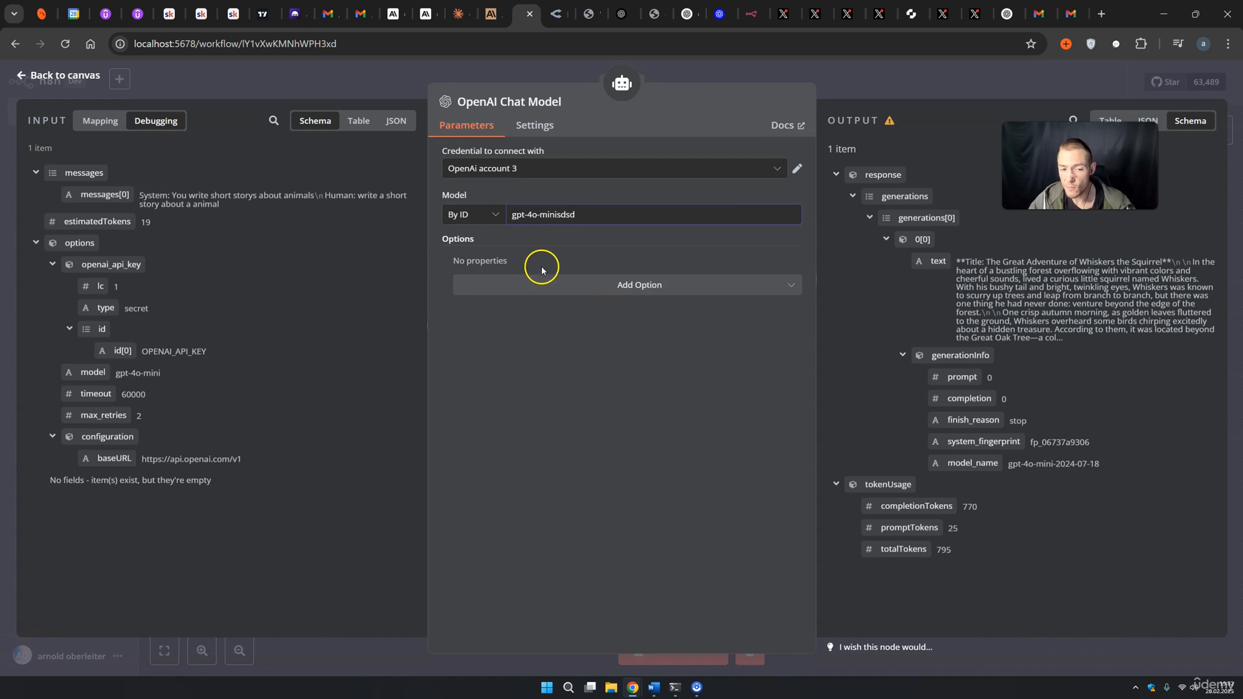
click(868, 92)
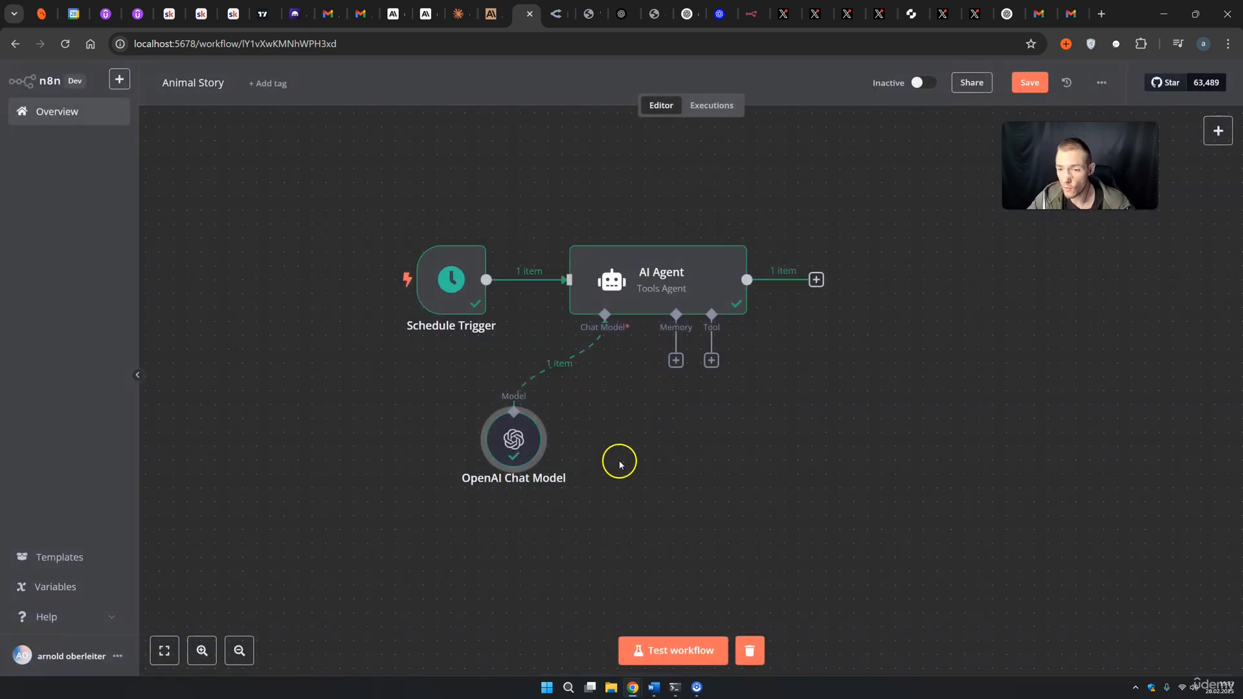
Run a manual test of the Animal Story workflow, and save its changes while leaving for the workflow overview
click(678, 649)
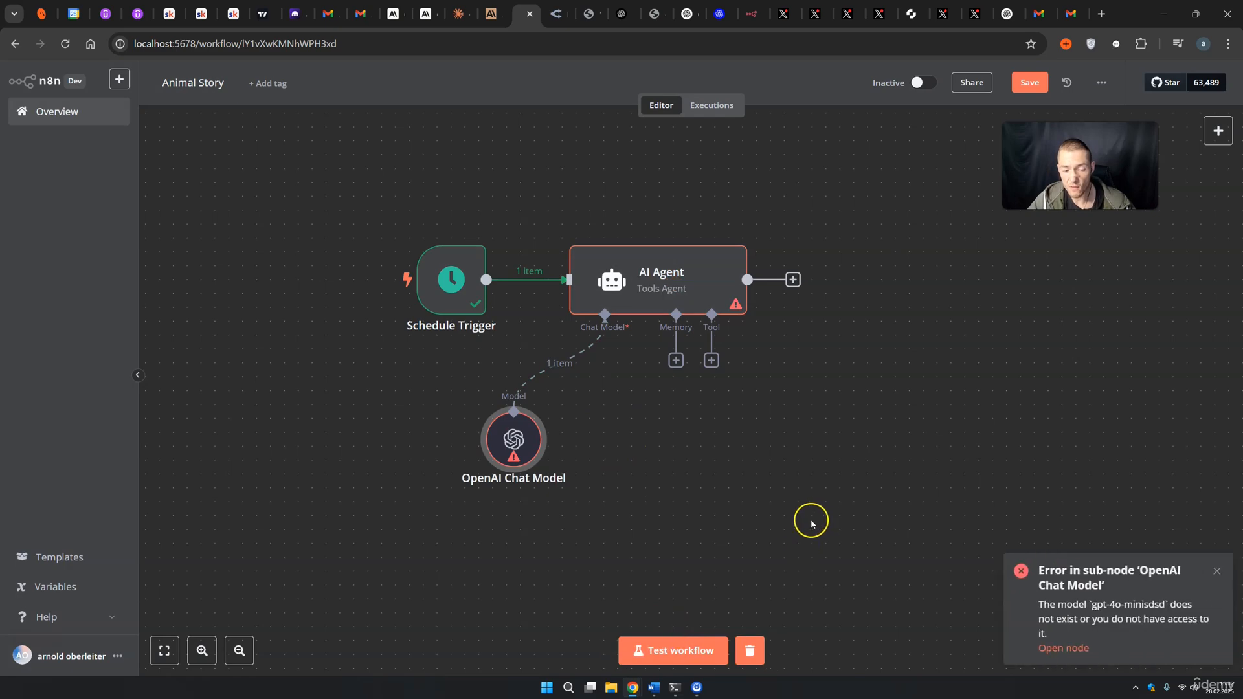
drag(833, 554, 451, 202)
click(925, 404)
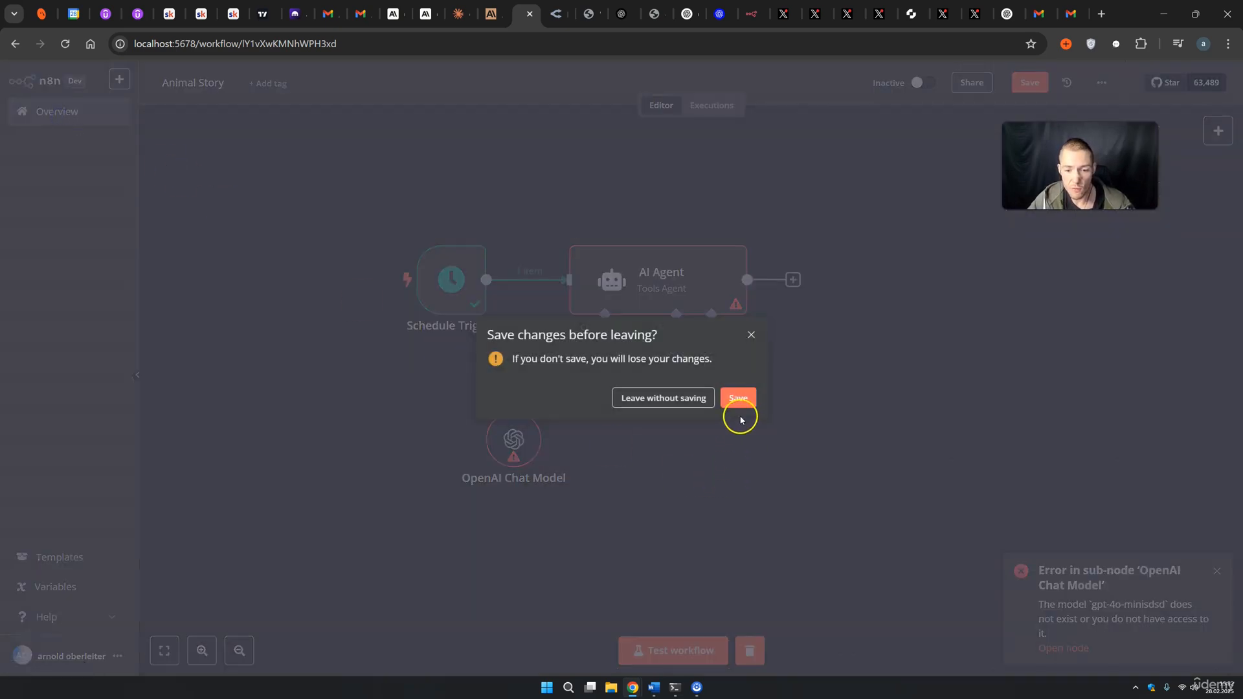
click(739, 397)
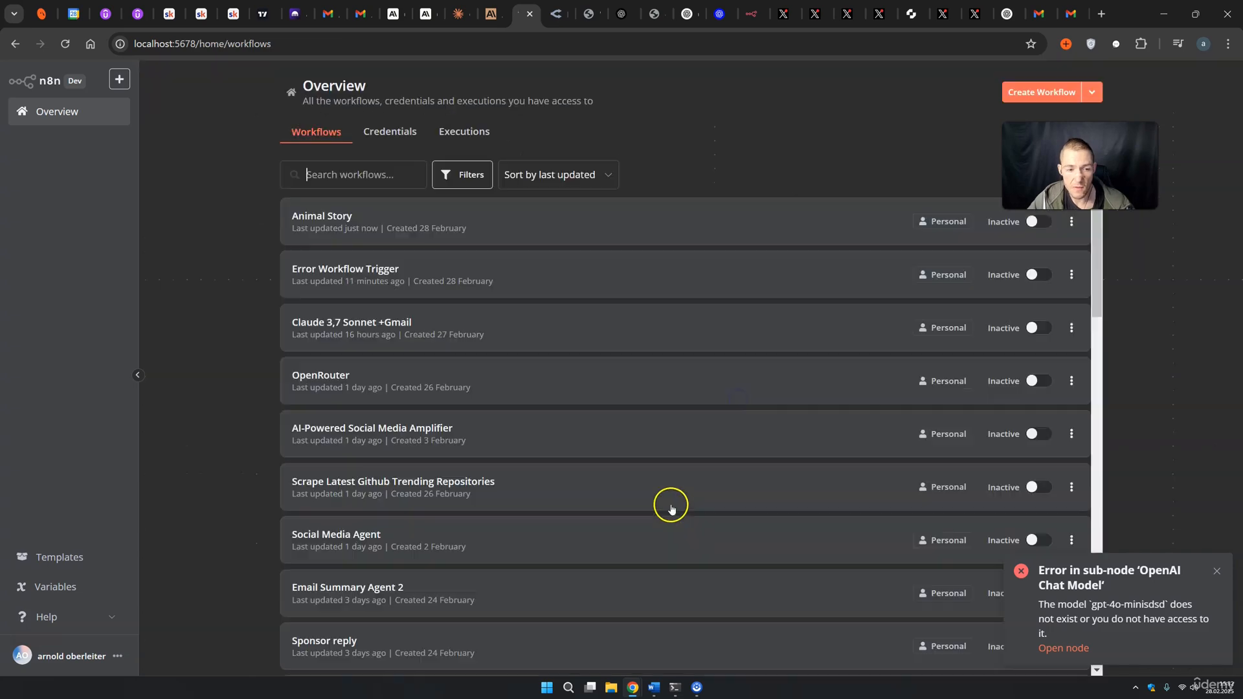
Check the Error Workflow Trigger workflow's execution history for a new run, and return to its editor
click(327, 274)
click(712, 106)
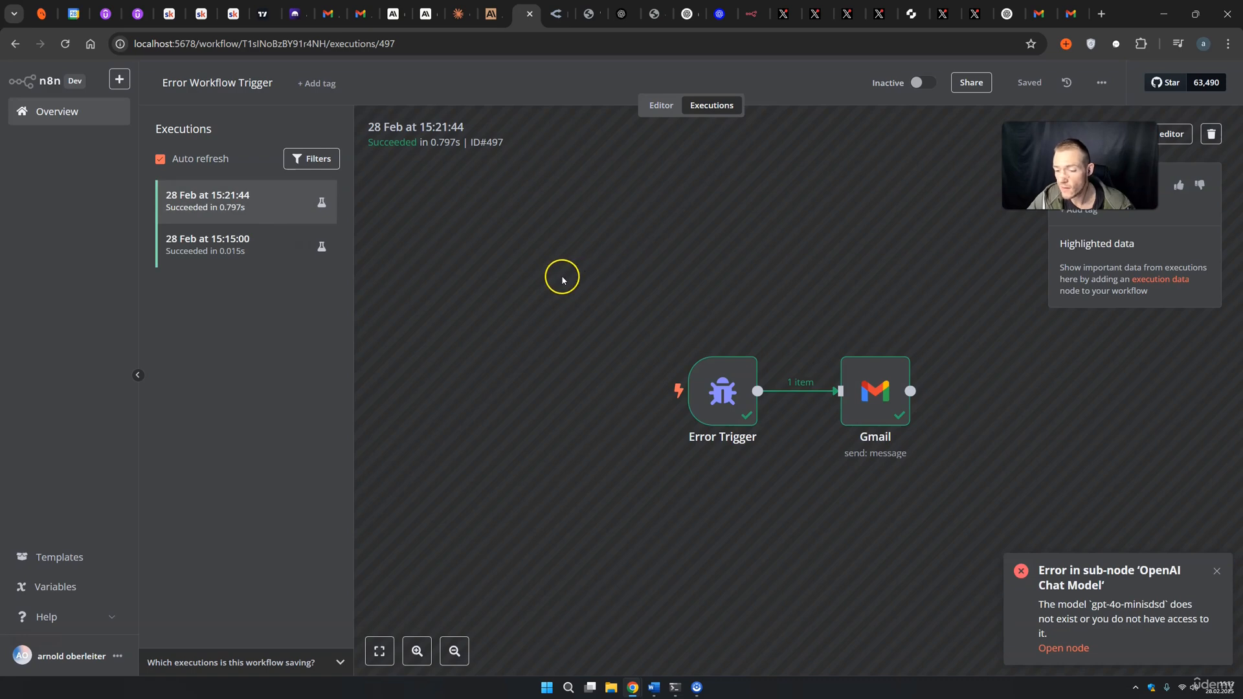
click(1219, 570)
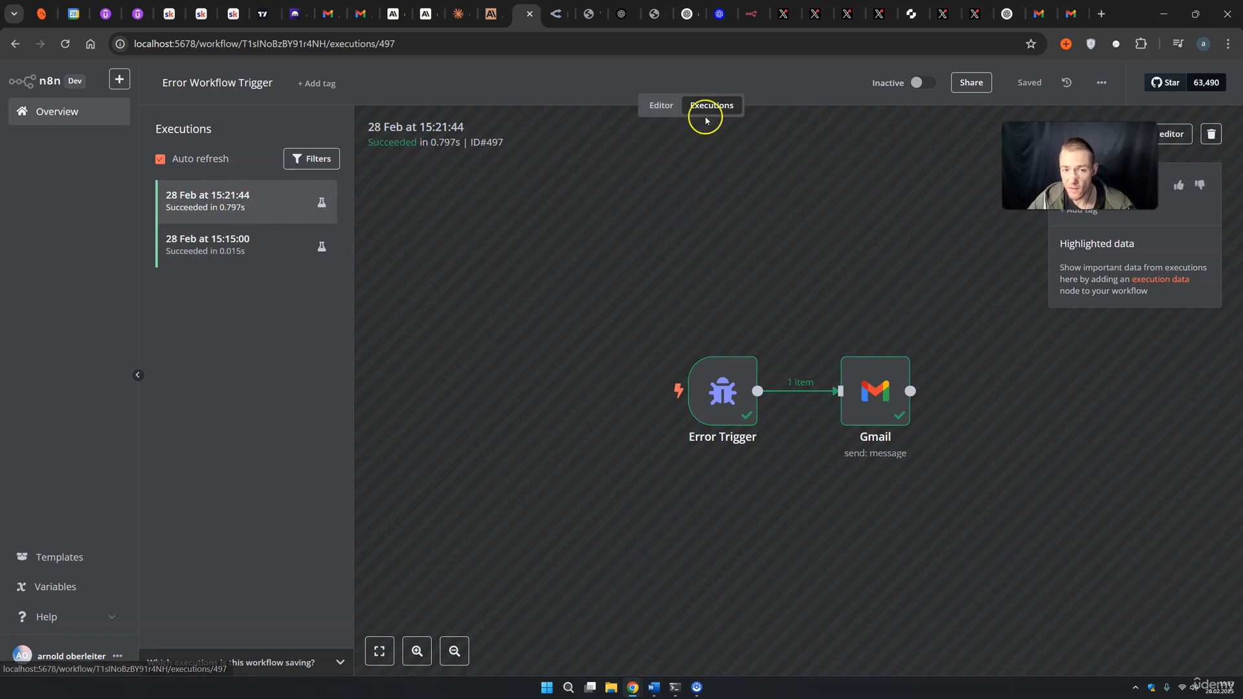
click(662, 105)
drag(381, 245, 747, 451)
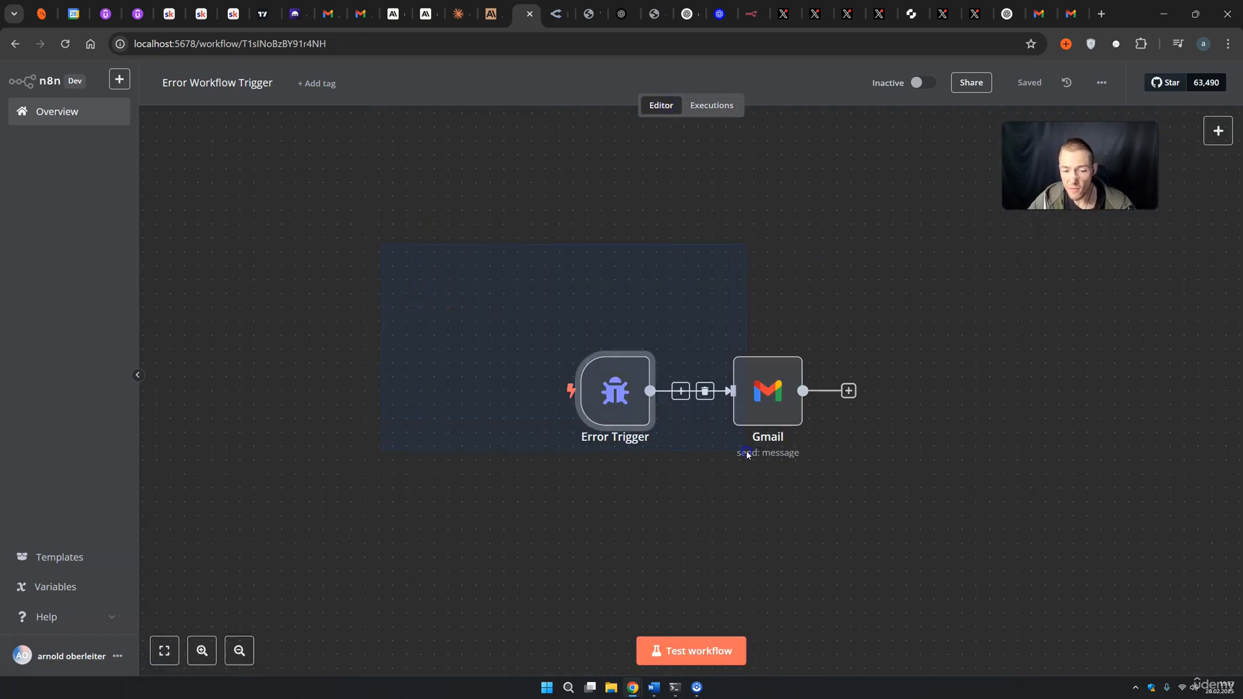
click(756, 551)
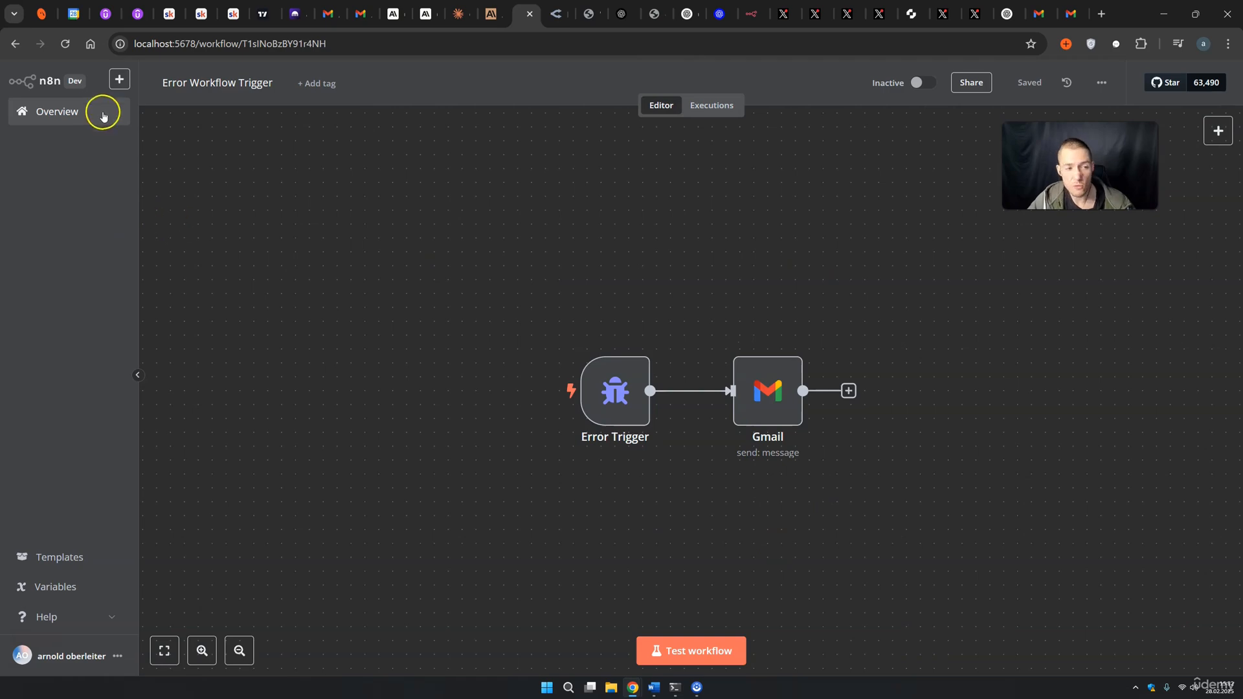
Review the chat model's ID in the Animal Story workflow and activate the workflow
click(100, 110)
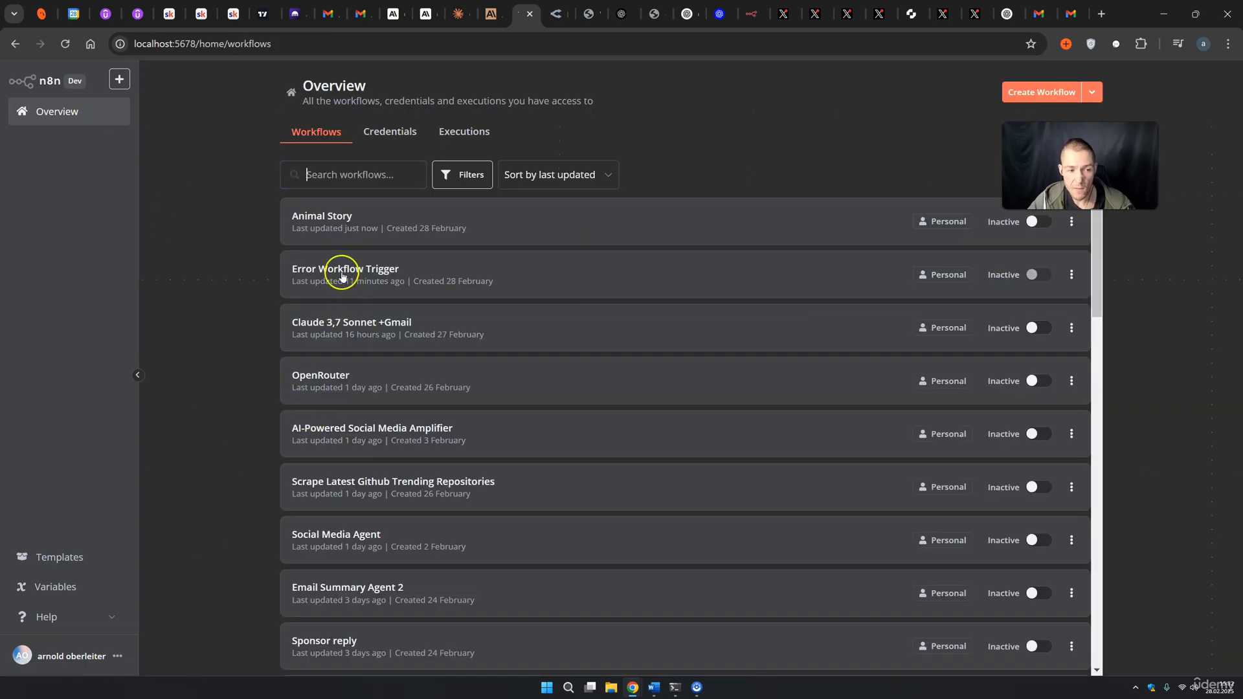
click(327, 217)
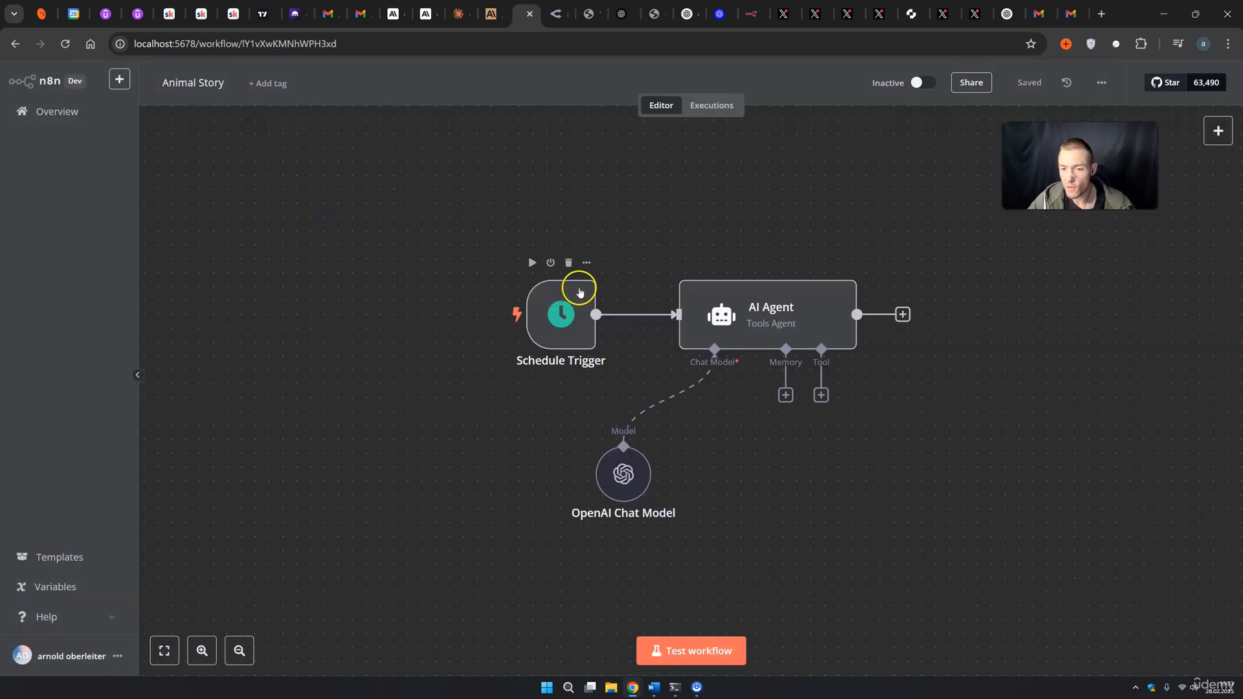
double_click(625, 478)
click(518, 215)
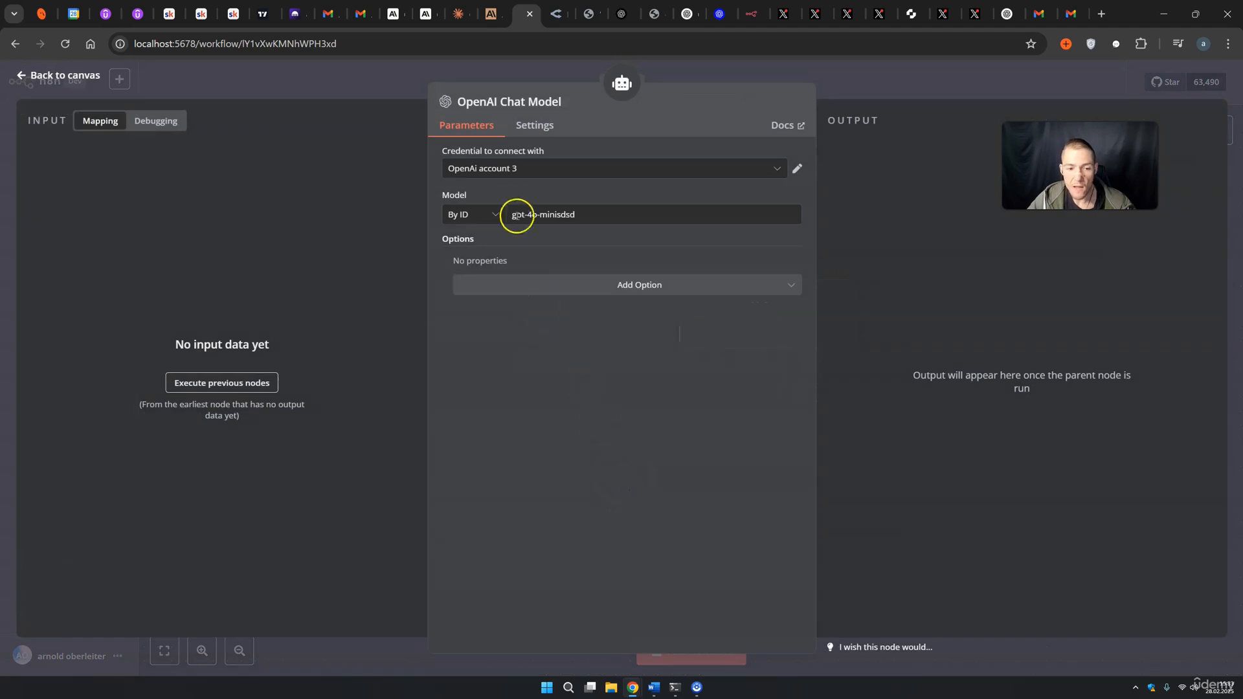
click(852, 91)
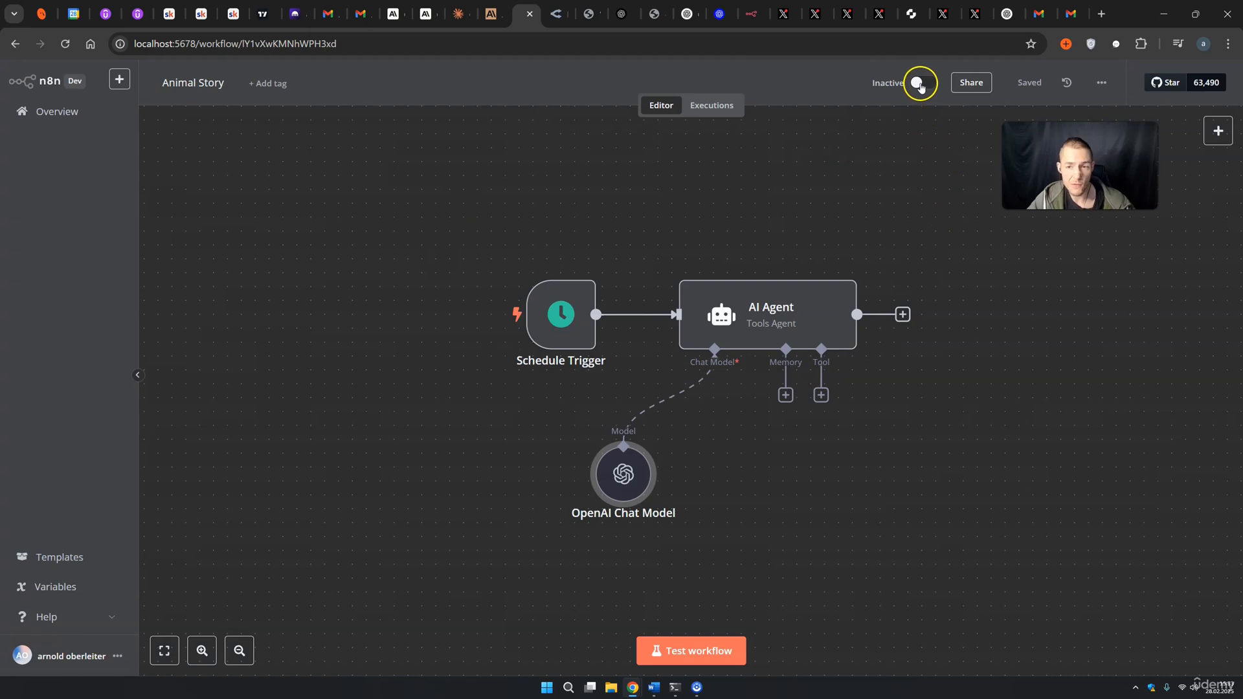
click(919, 85)
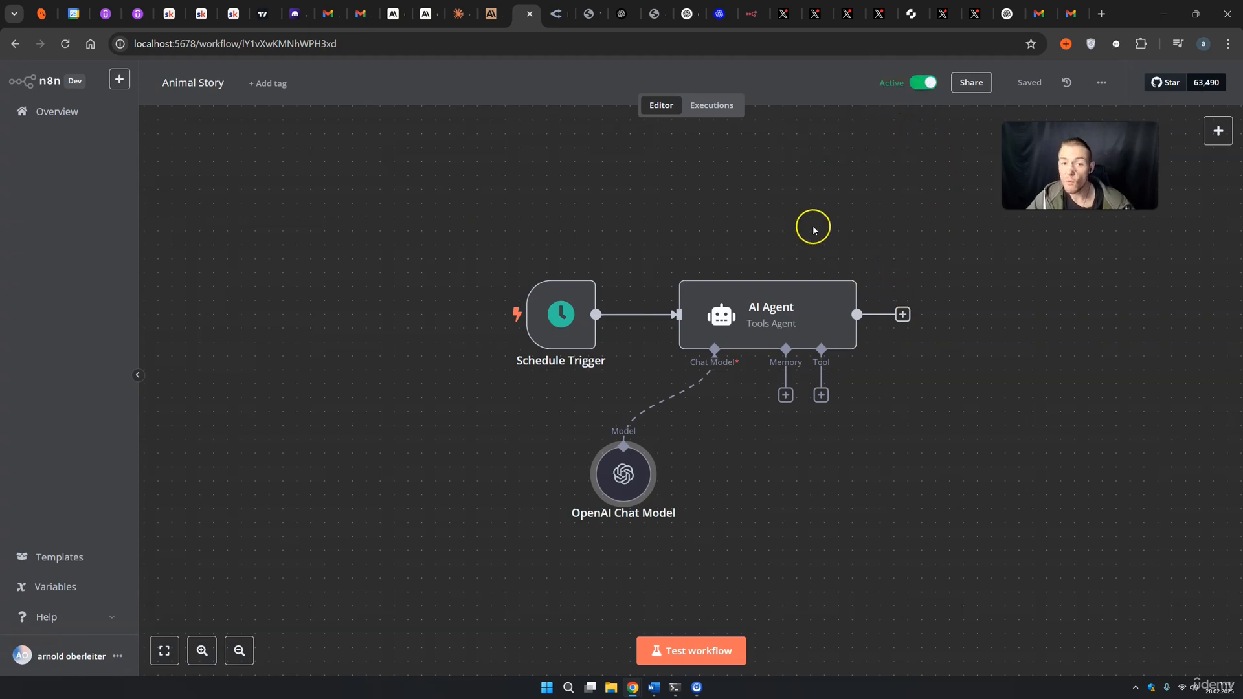
Examine the execution histories of the Animal Story and Error Workflow Trigger workflows for the latest scheduled run
click(711, 105)
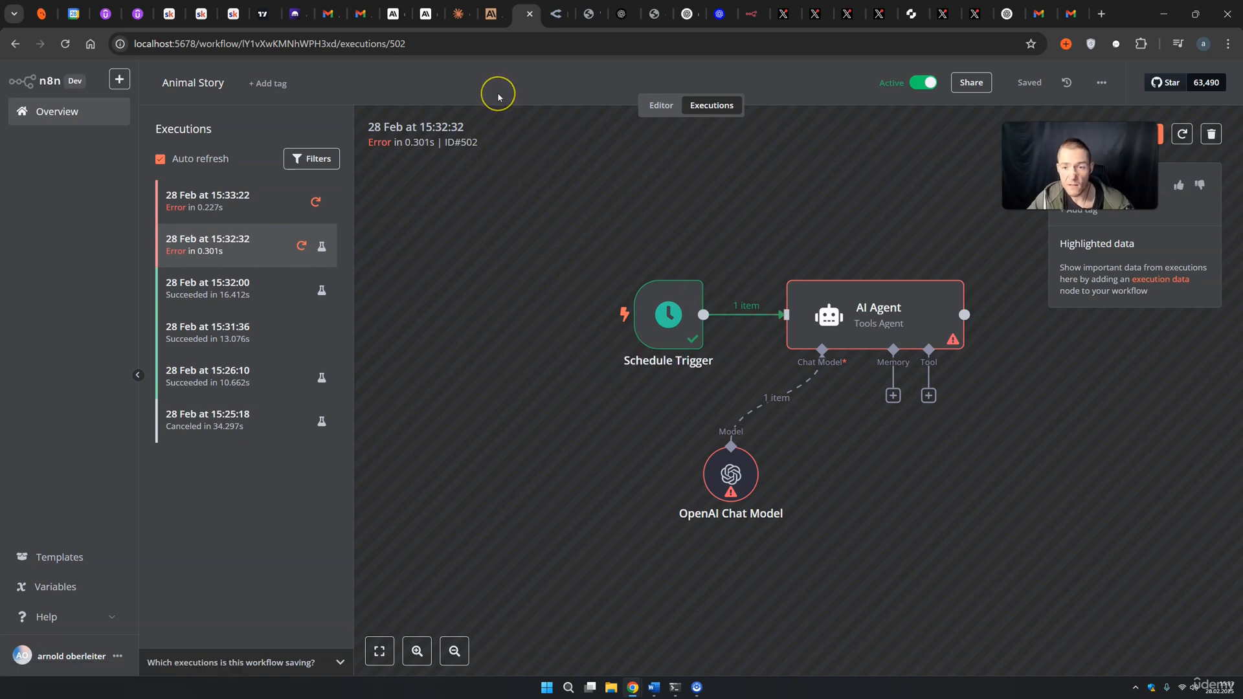
click(92, 110)
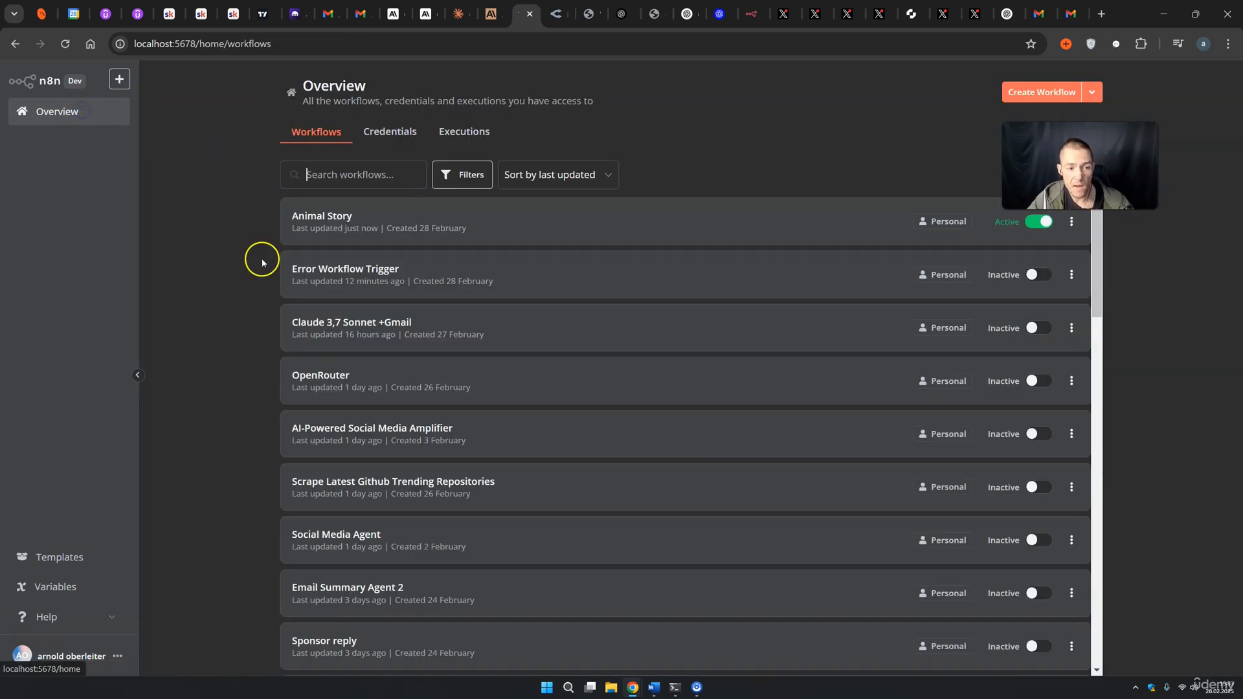
click(316, 277)
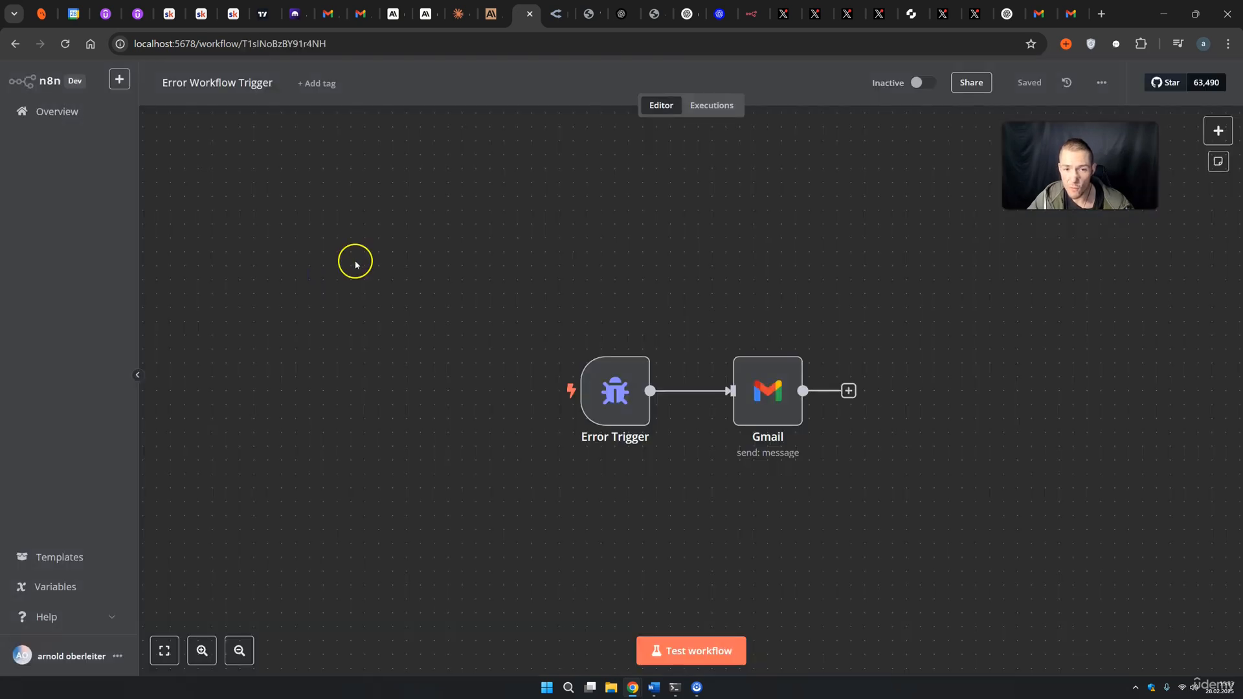
click(709, 110)
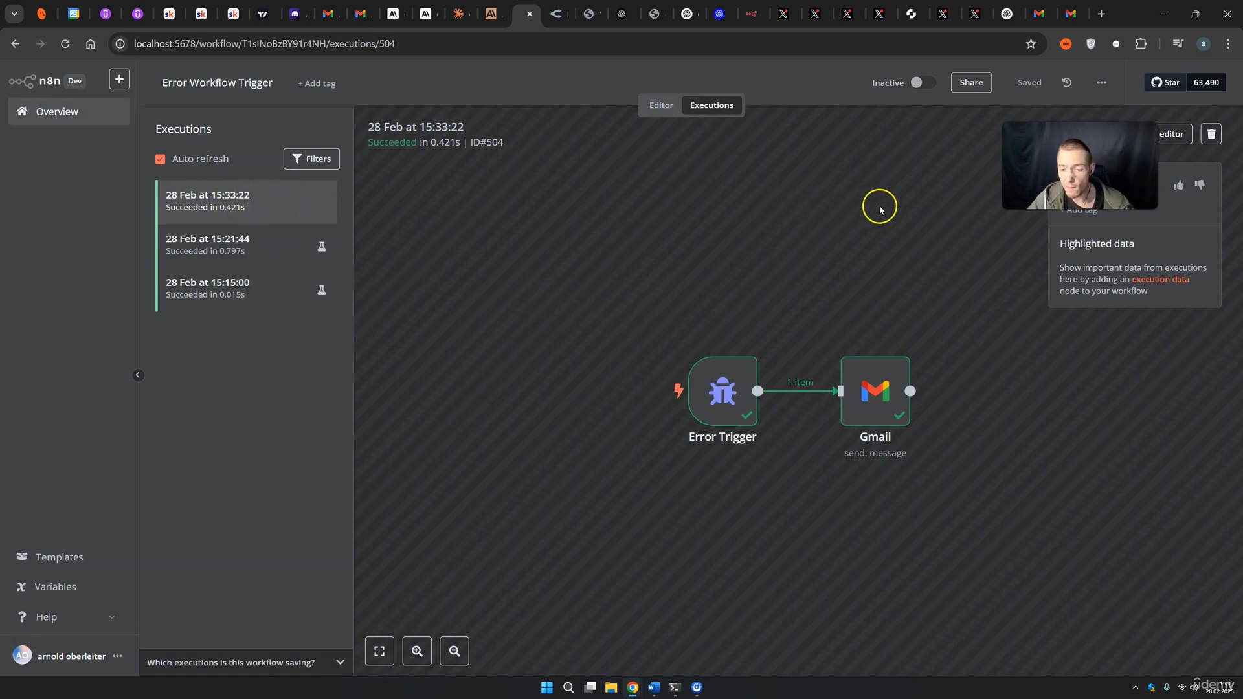
Switch to Gmail, read the newest Workflow Animal Story failed e-mail from workflow name to error stack, and return to the inbox
click(1071, 15)
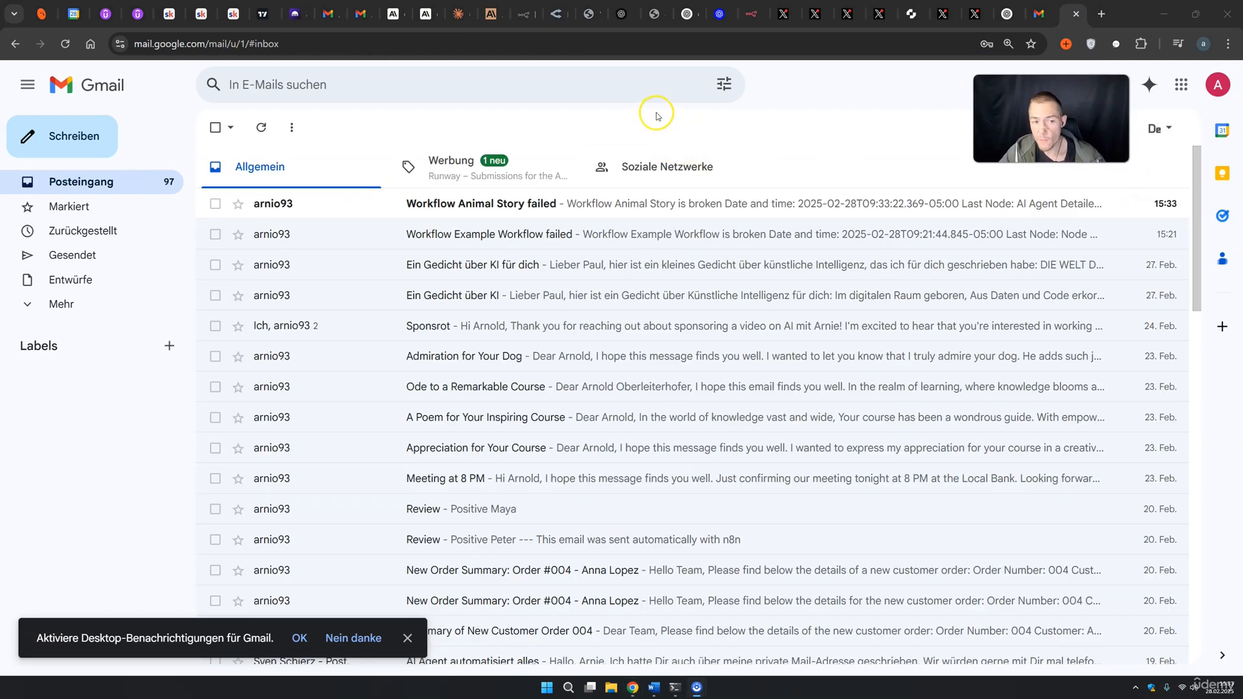
click(478, 214)
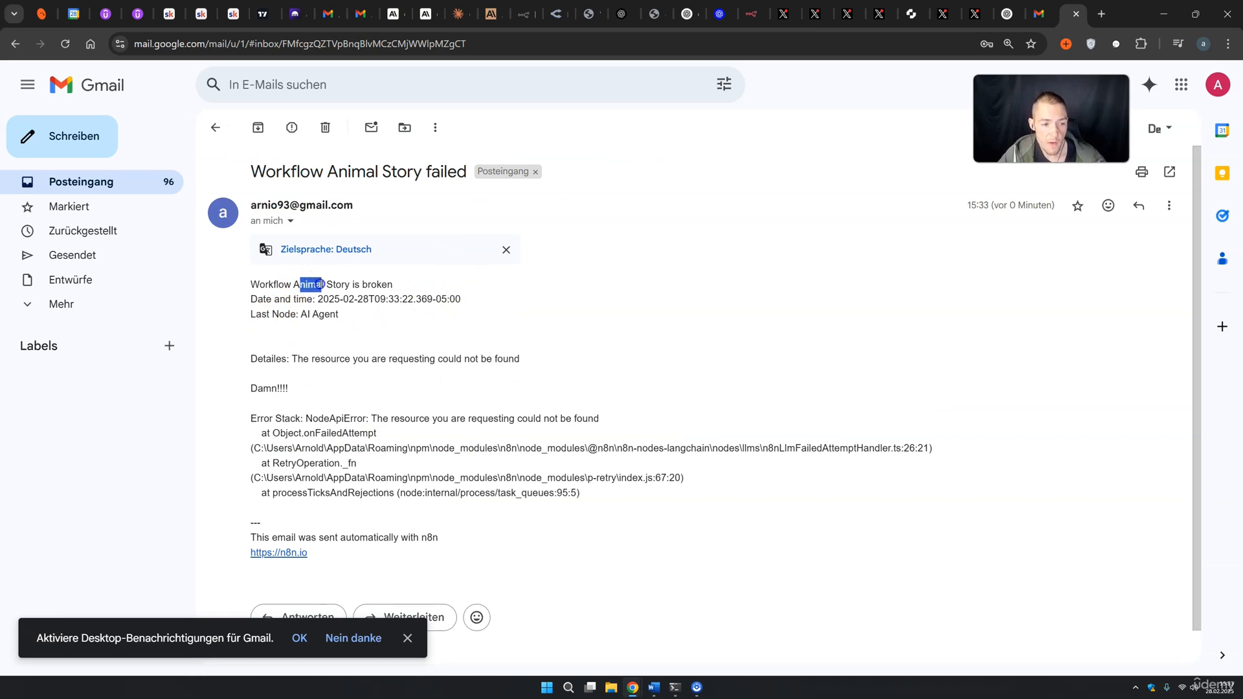
drag(321, 284, 463, 299)
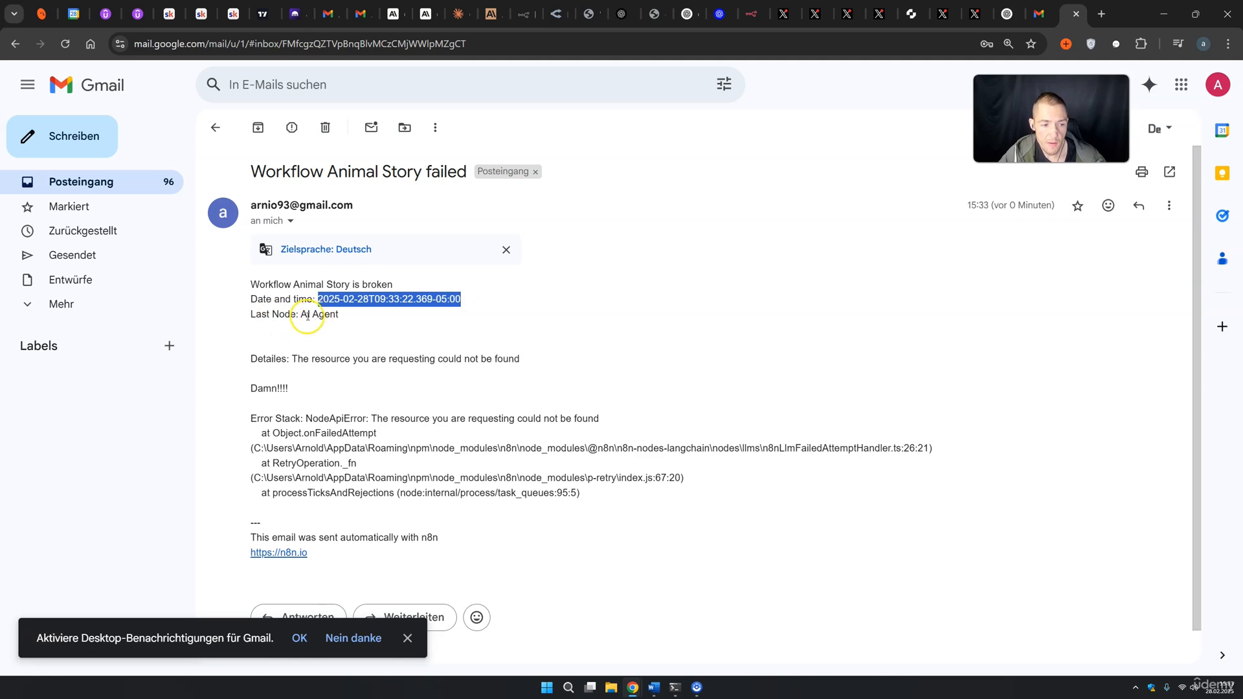
double_click(303, 314)
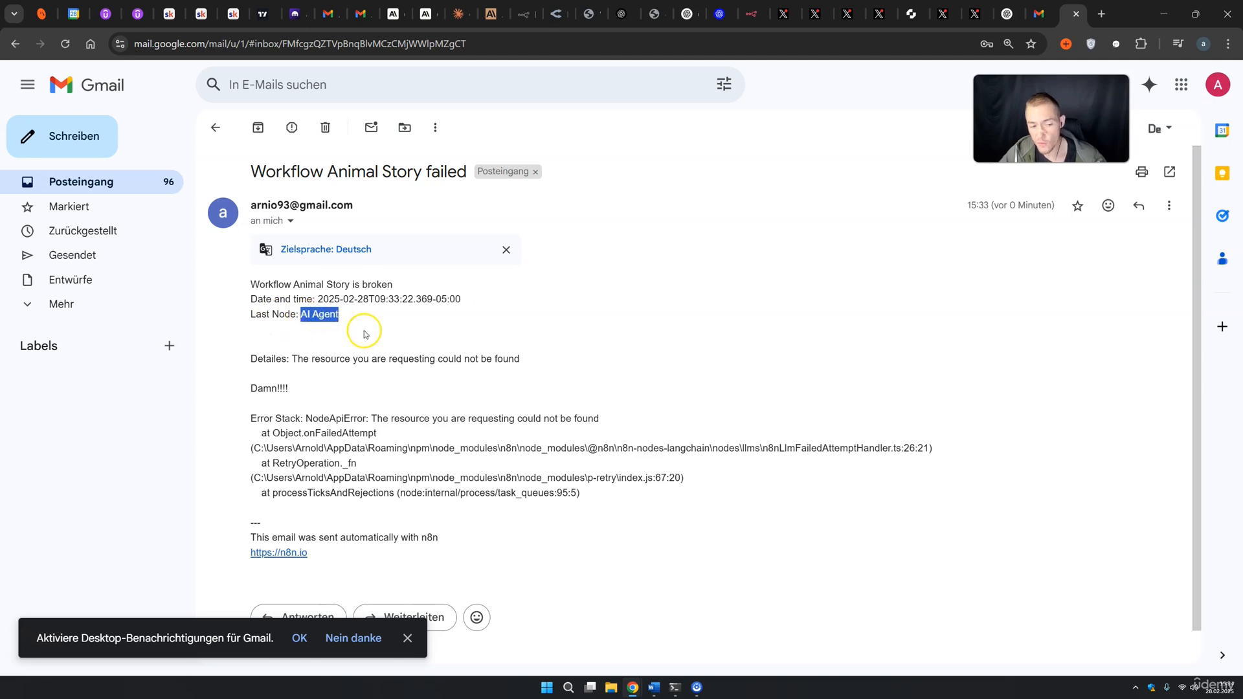
drag(320, 360, 331, 360)
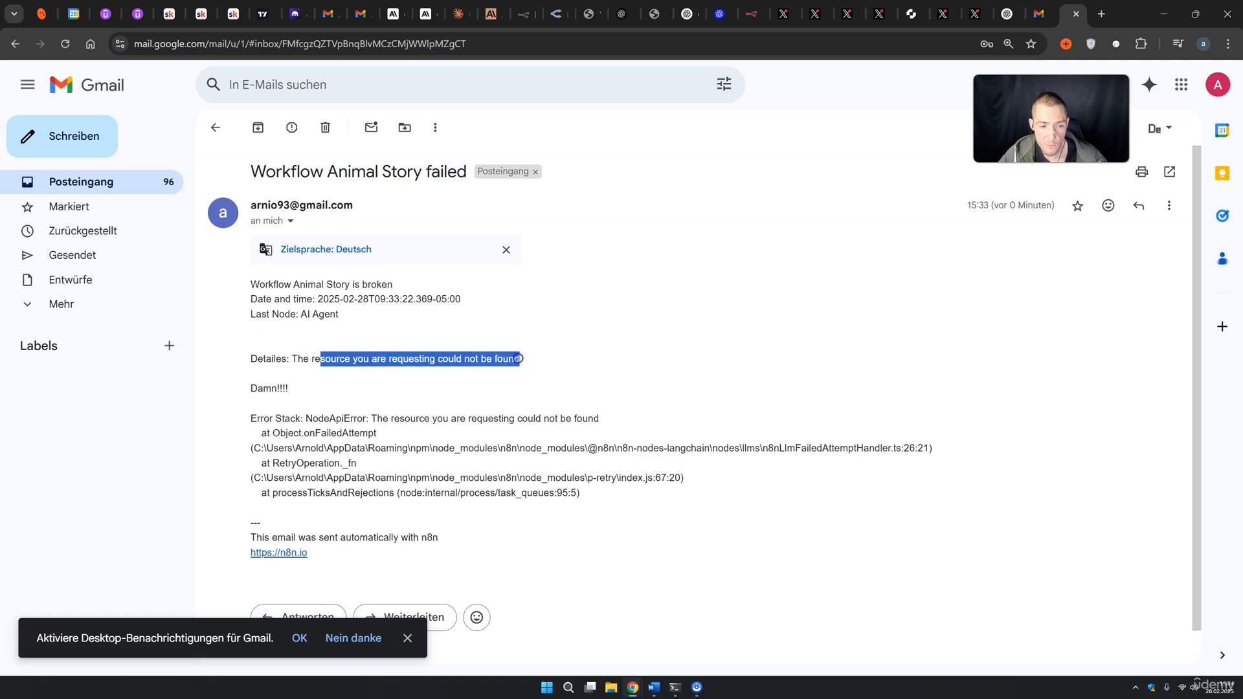
drag(258, 389, 264, 389)
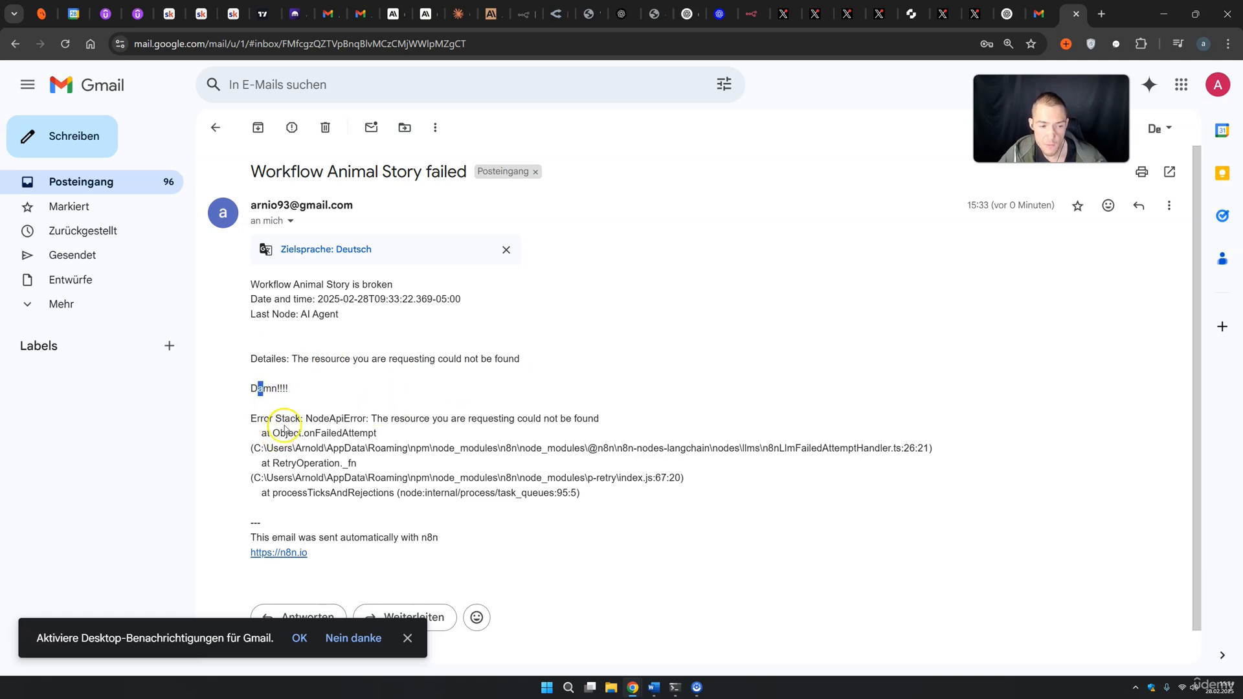
scroll(285, 429, down, 1)
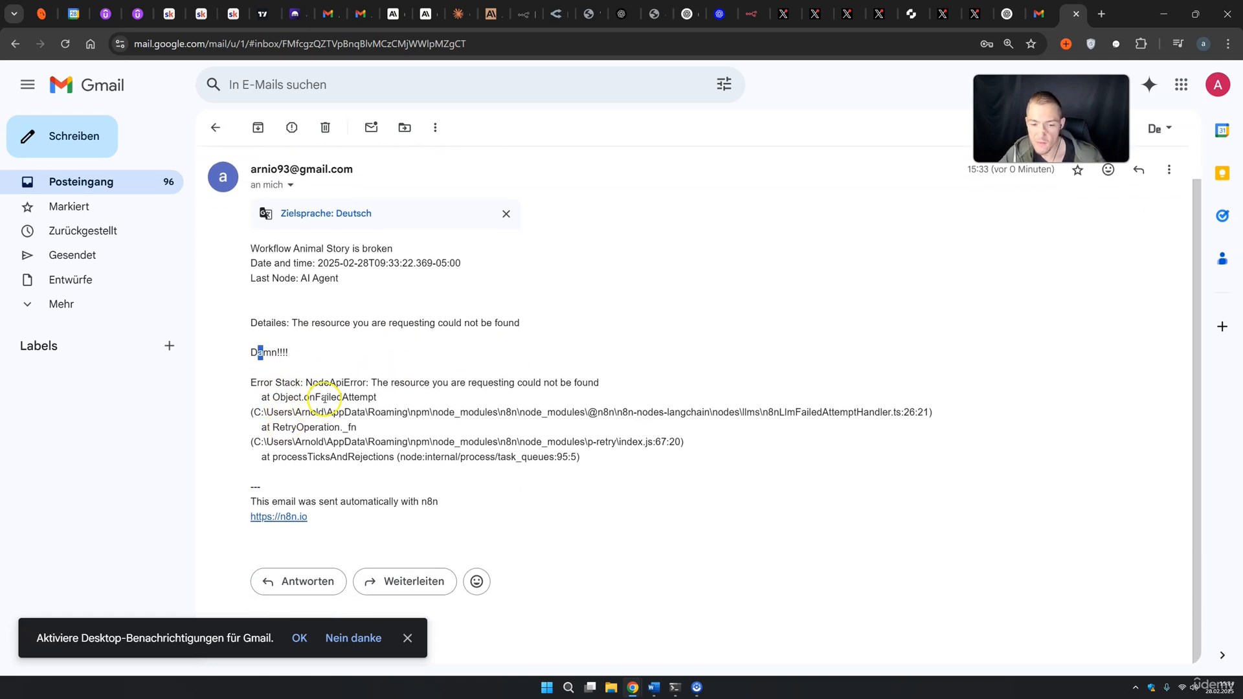
drag(304, 383, 636, 456)
click(611, 460)
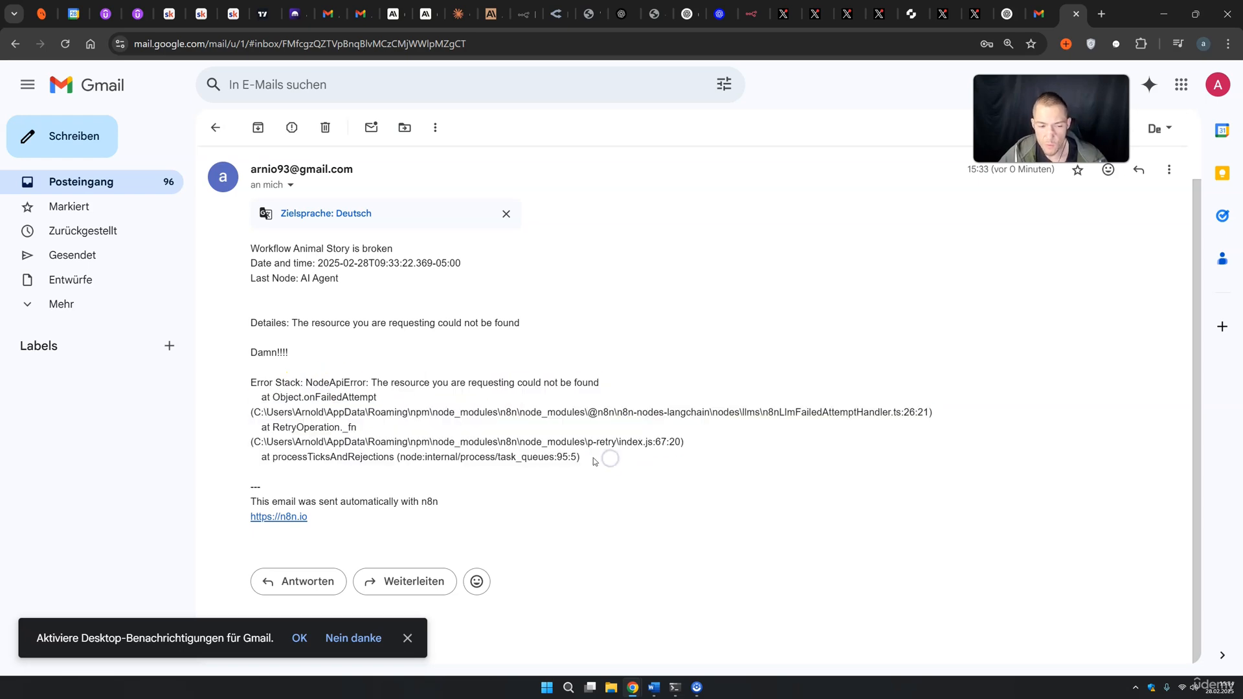
click(146, 196)
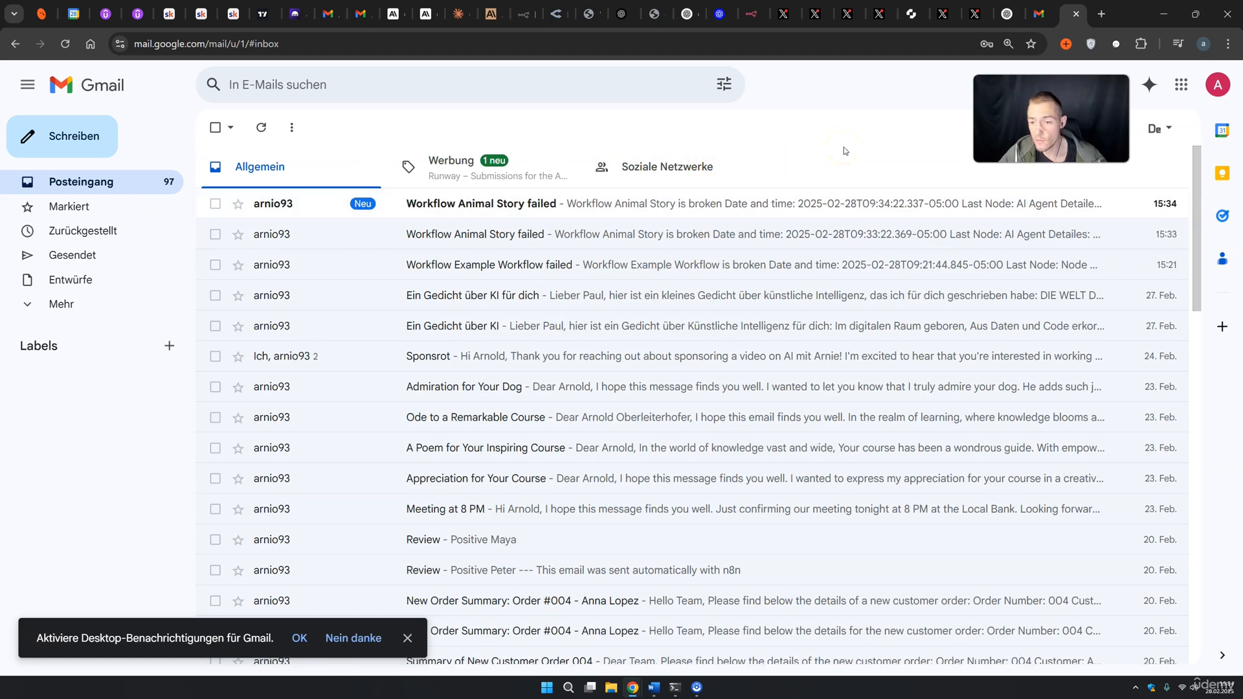
Read the second Animal Story failure e-mail, sent at 15:34, including its full error details, and return to the inbox
click(837, 146)
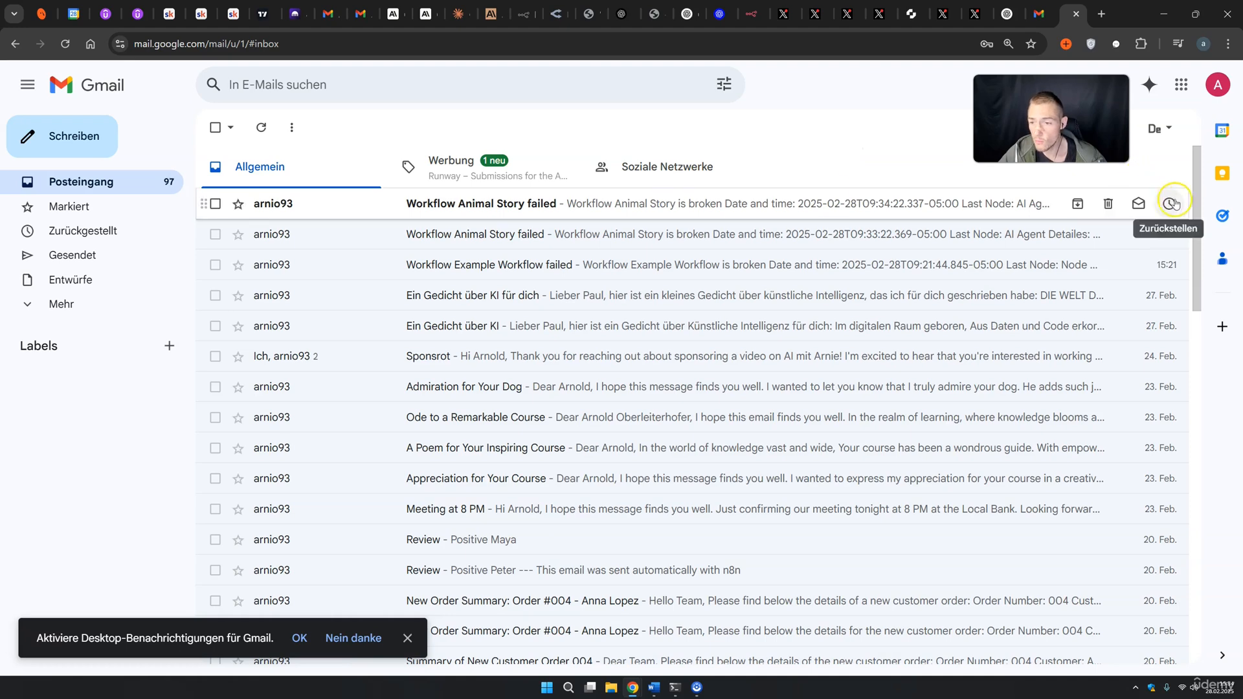
click(680, 202)
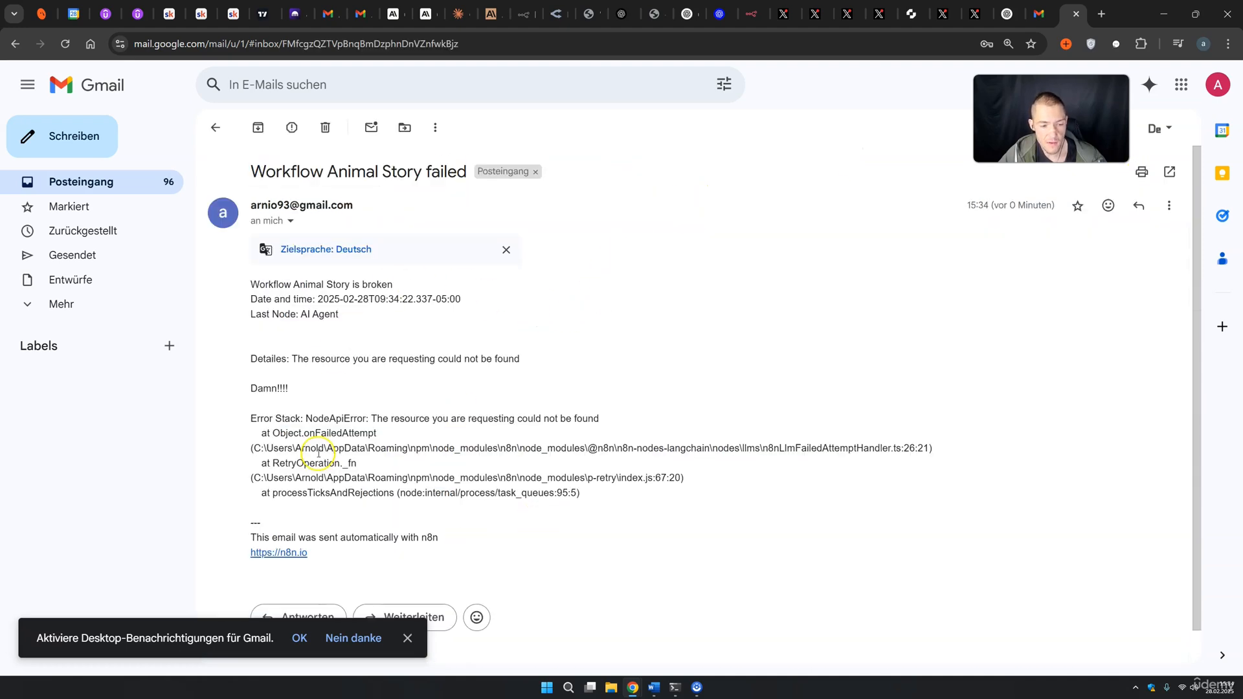
click(137, 187)
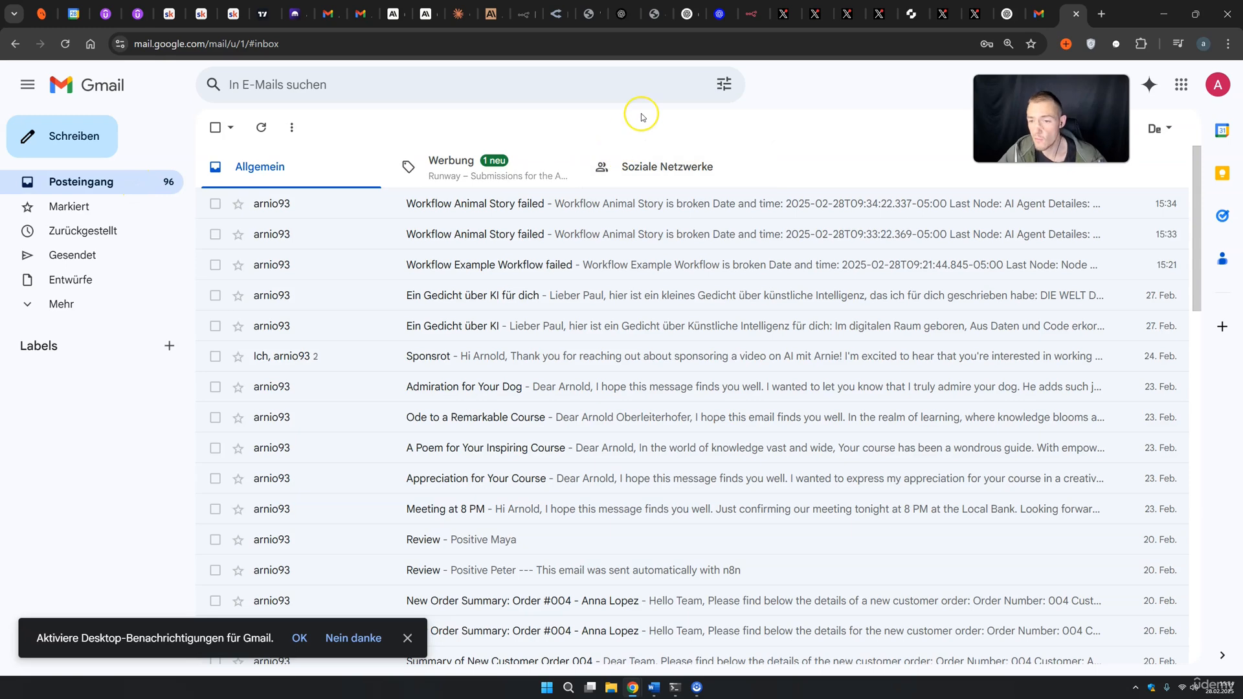
click(721, 209)
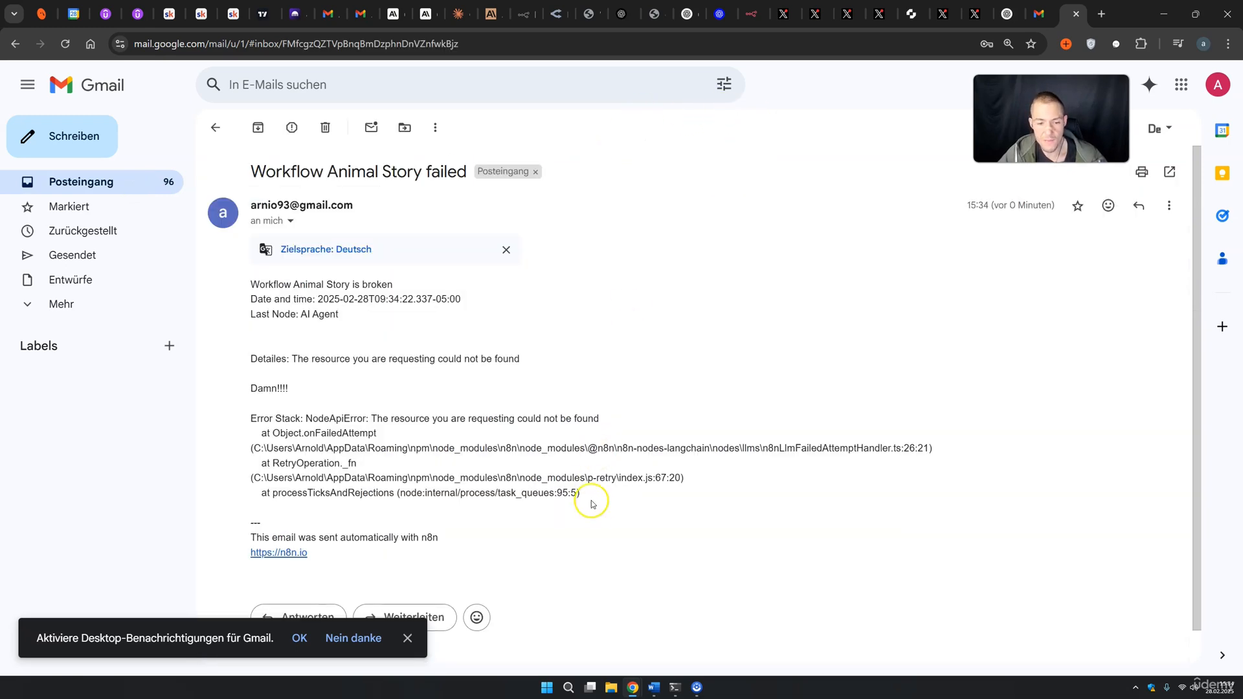
drag(591, 512, 285, 293)
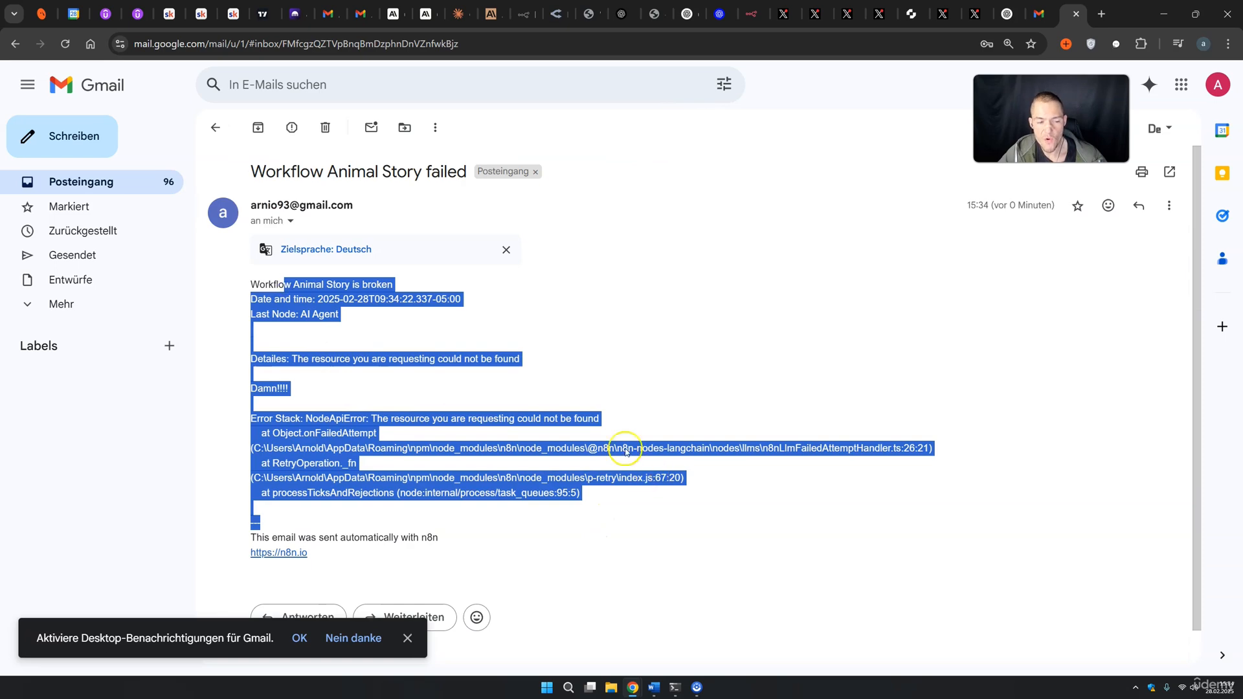
click(130, 188)
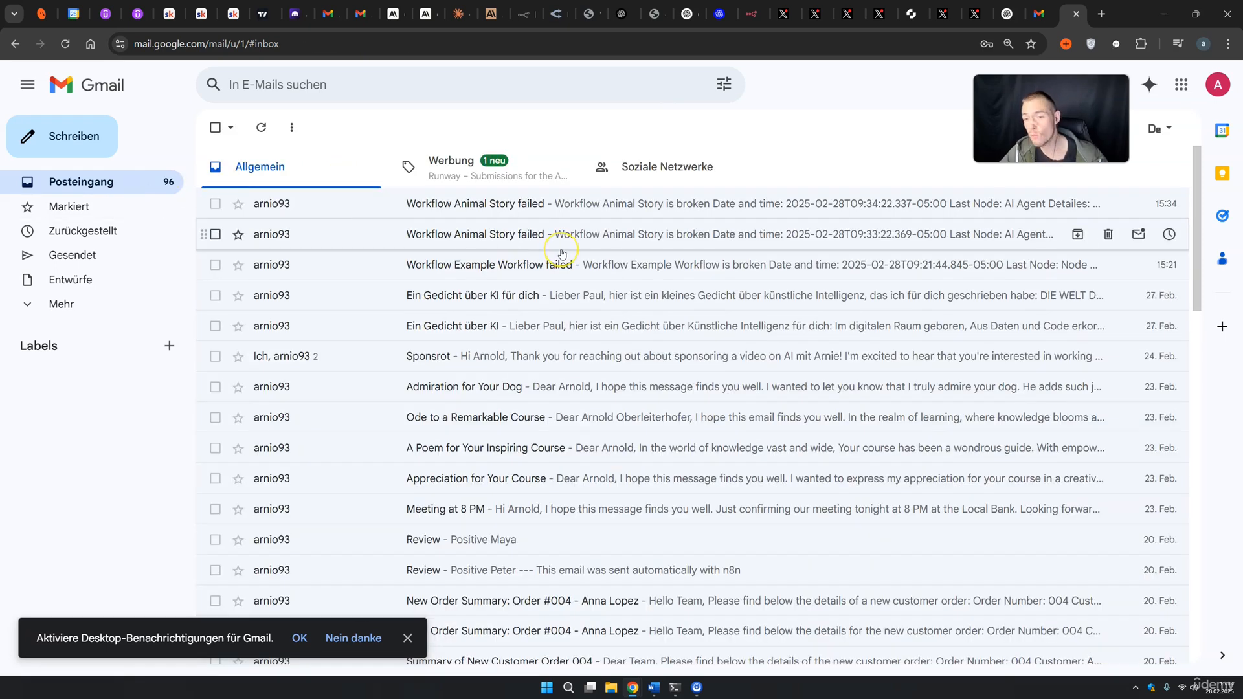
Switch to n8n, open the Animal Story workflow and review the interval of its Schedule Trigger
click(530, 13)
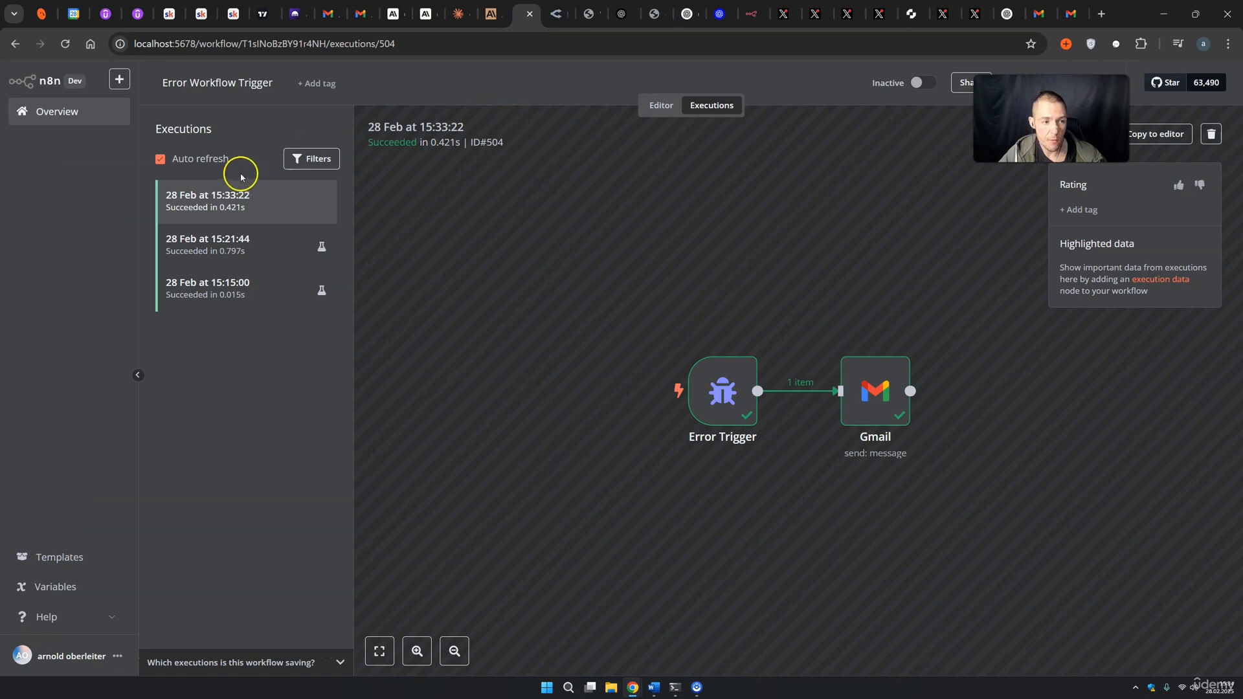
click(103, 117)
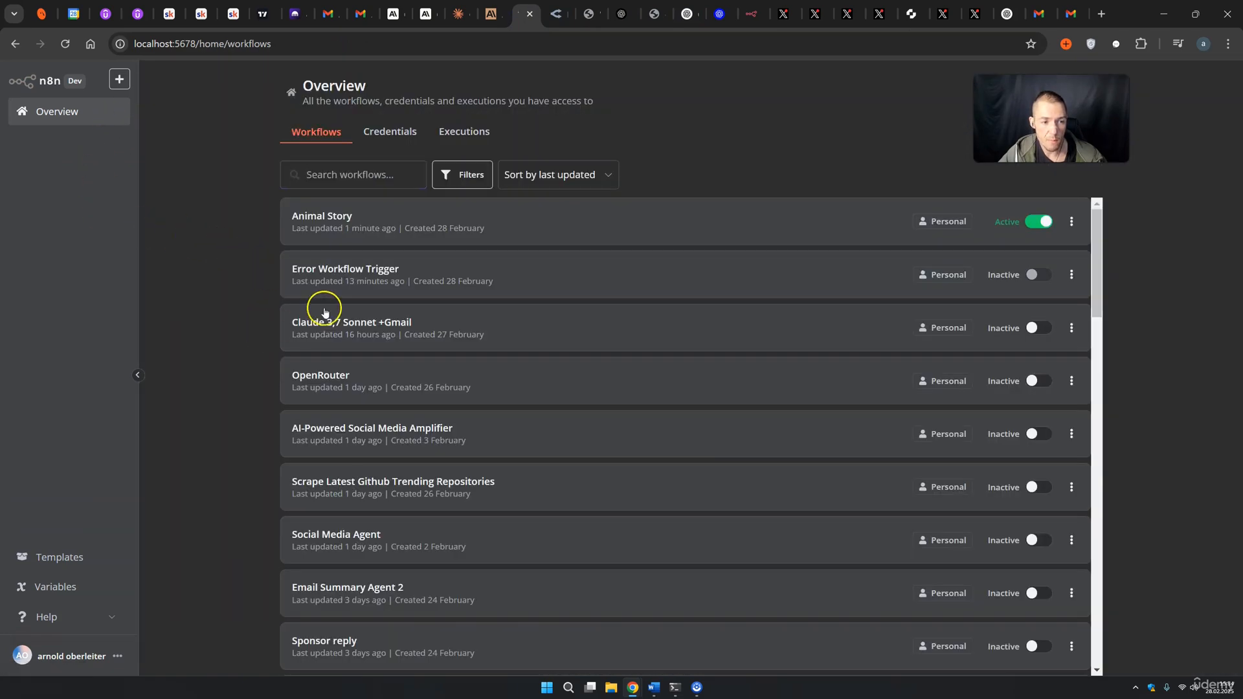
click(339, 224)
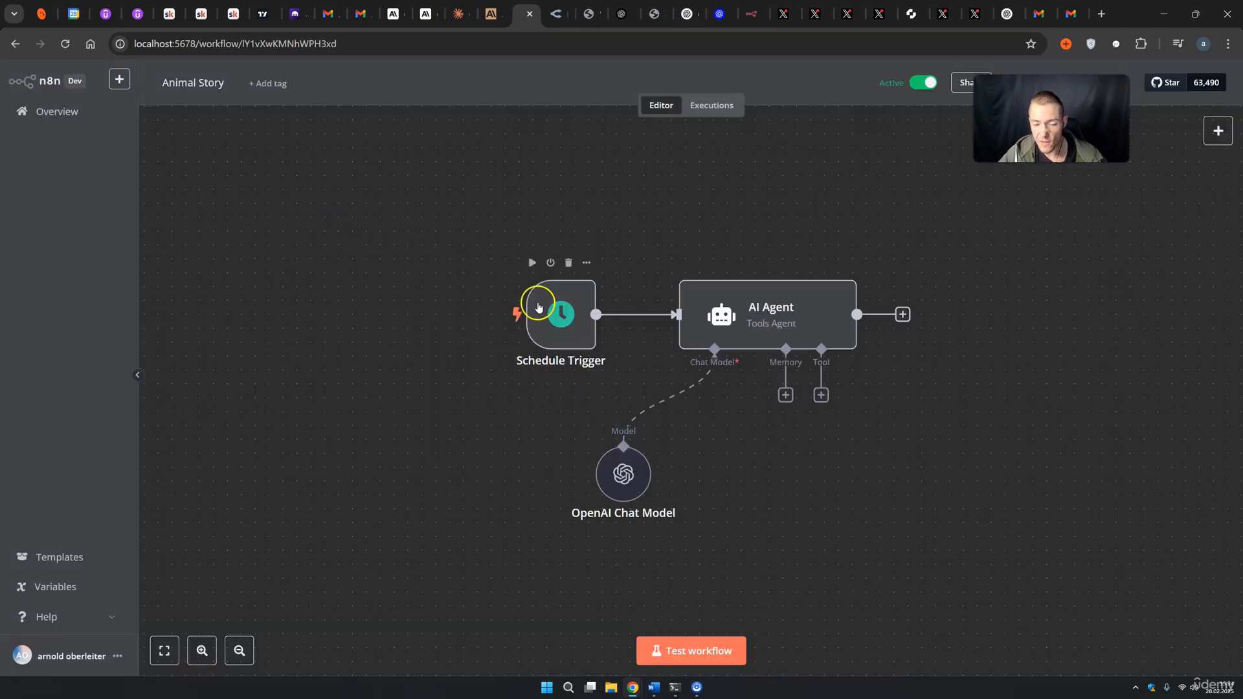
double_click(559, 319)
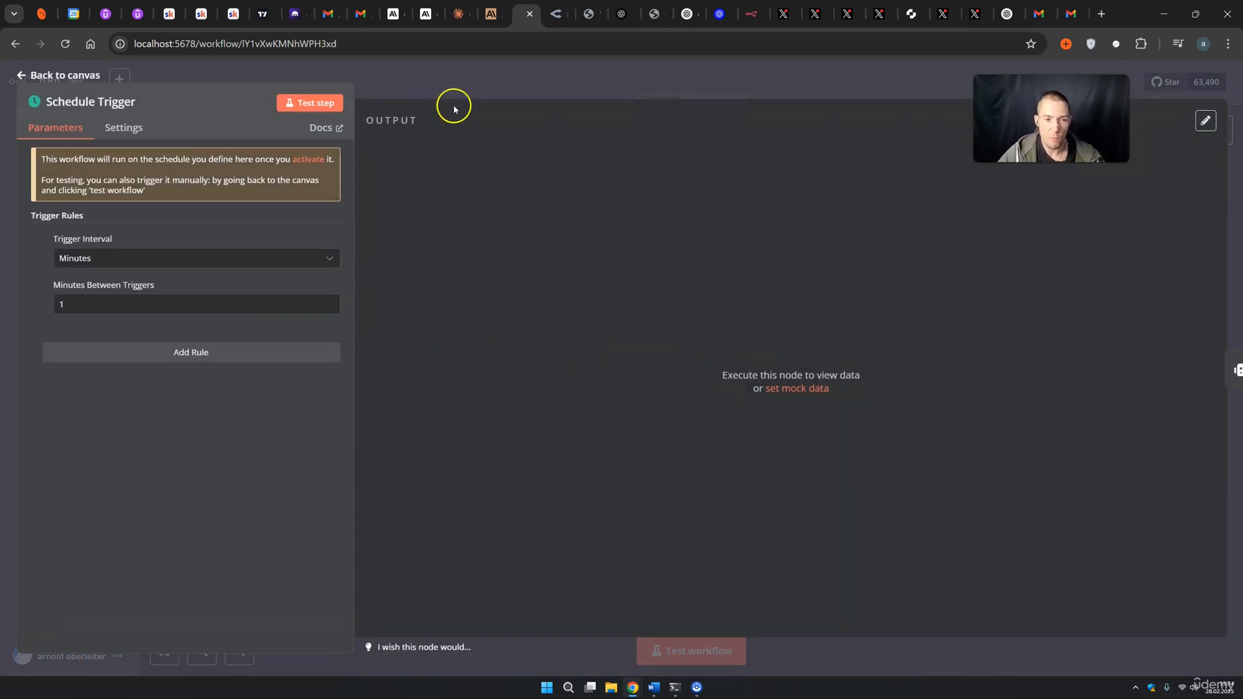
click(560, 96)
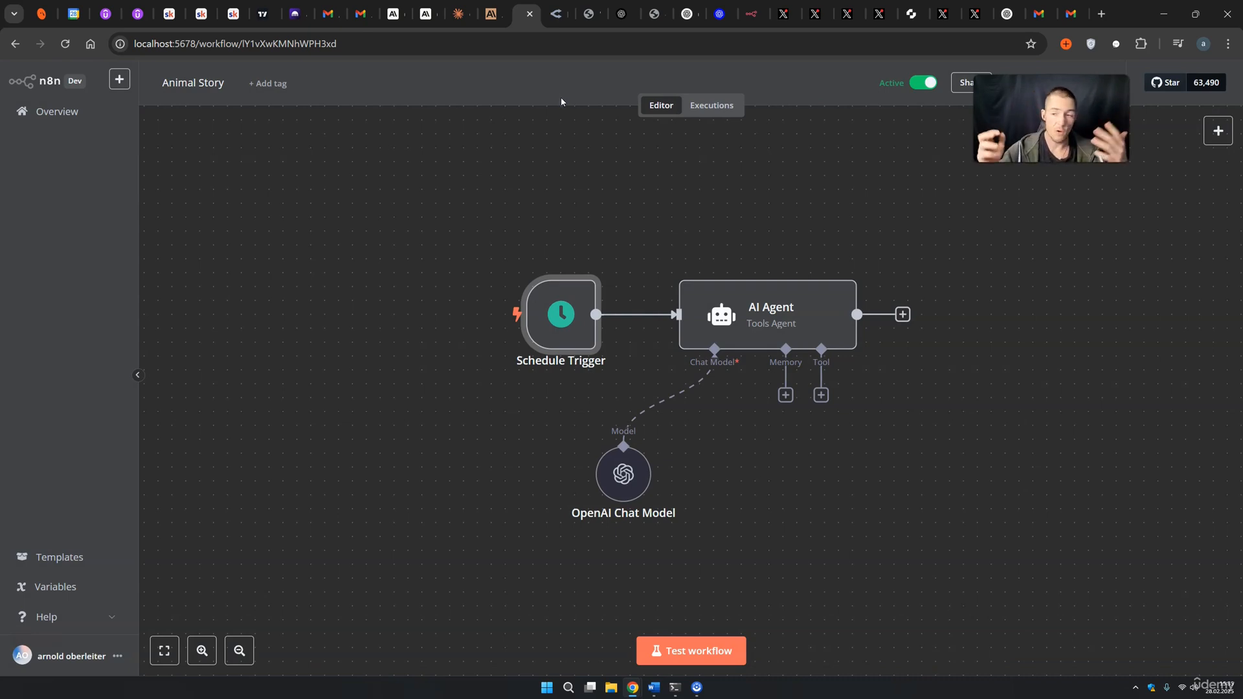
click(680, 199)
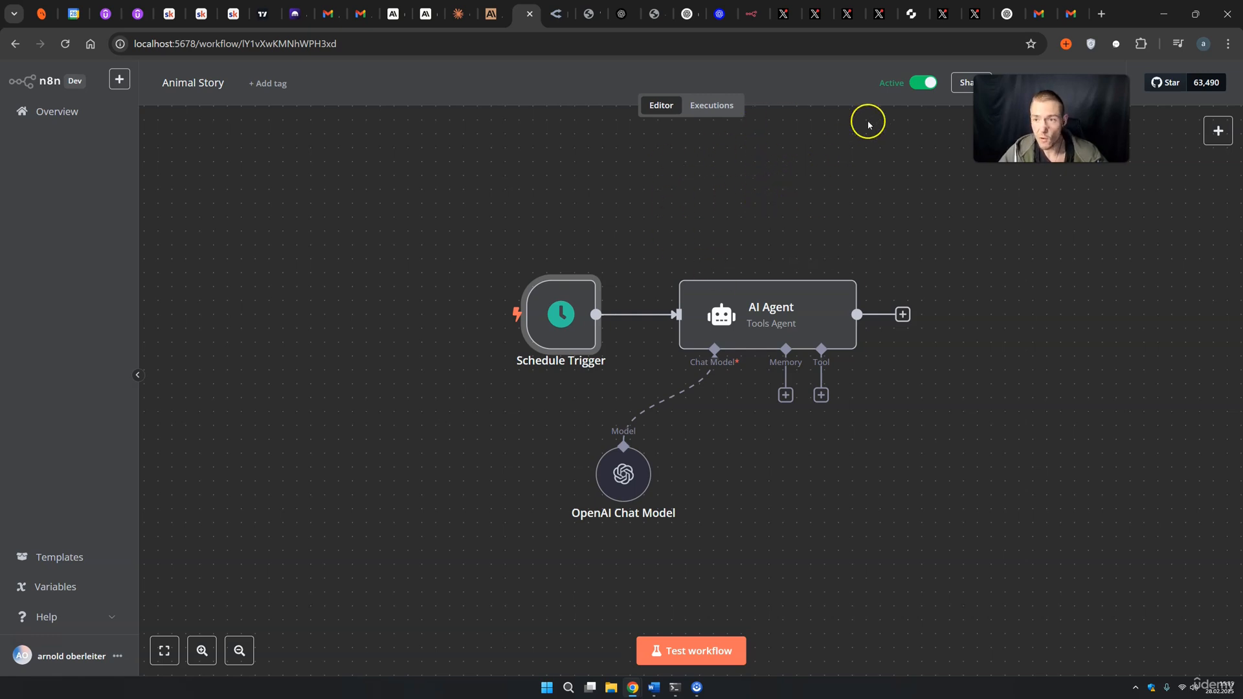
Check the Gmail inbox for another Animal Story failure e-mail, return to n8n and deactivate the Animal Story workflow
click(1069, 14)
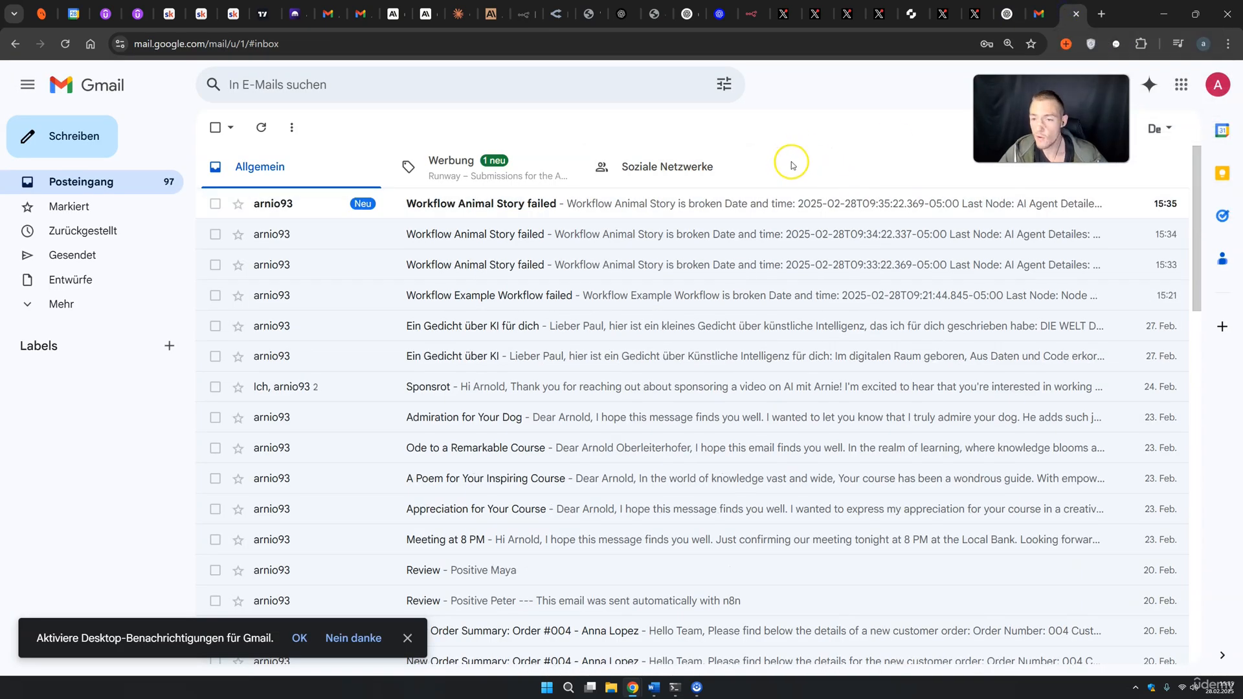
click(523, 13)
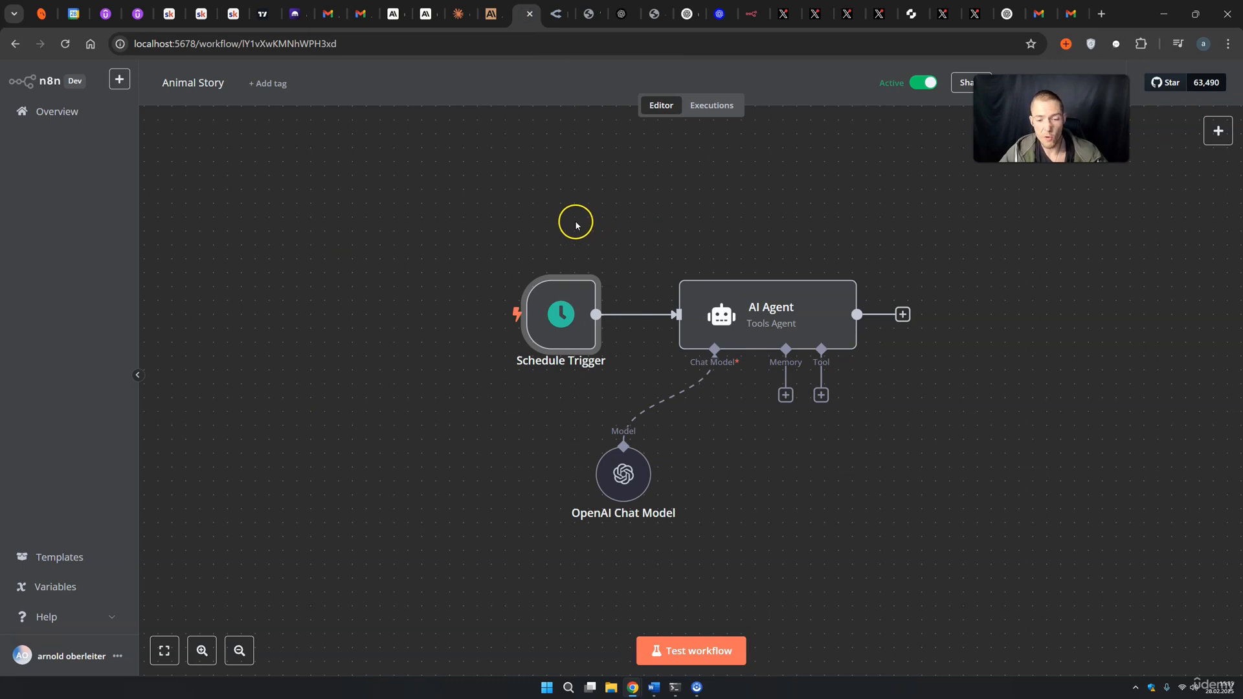
click(922, 84)
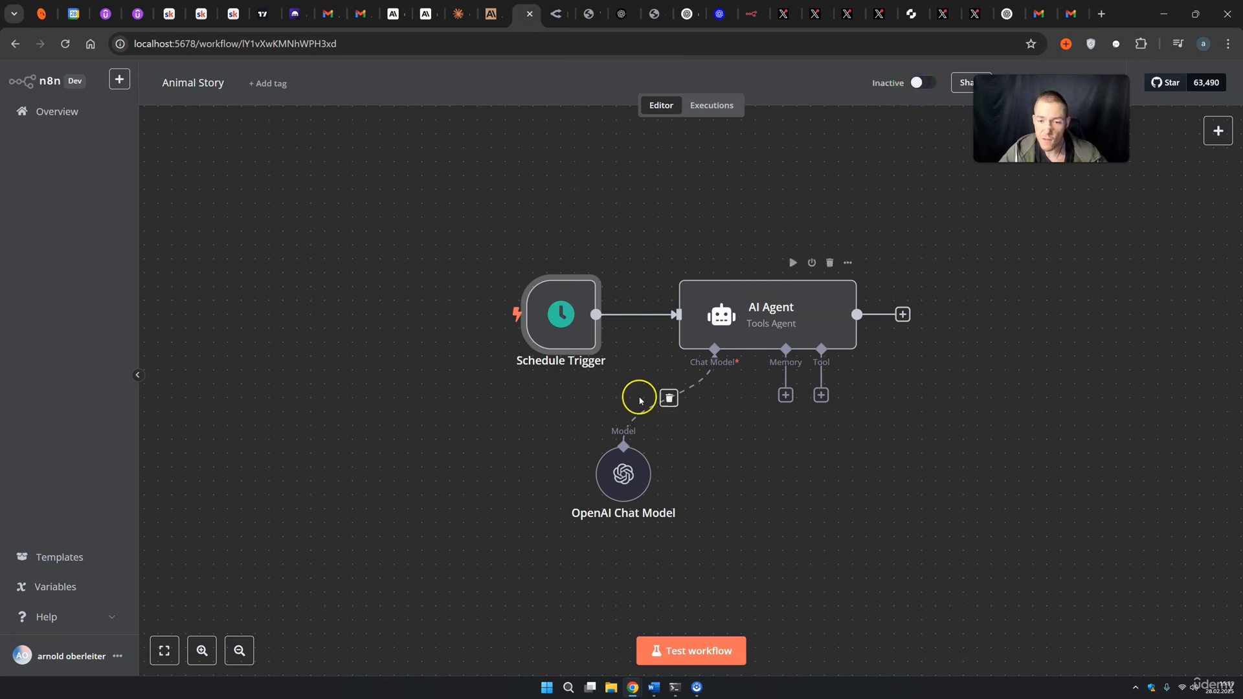
Set the OpenAI Chat Model to gpt-4o-mini from the model list, testing the Animal Story workflow before and after the change
click(685, 653)
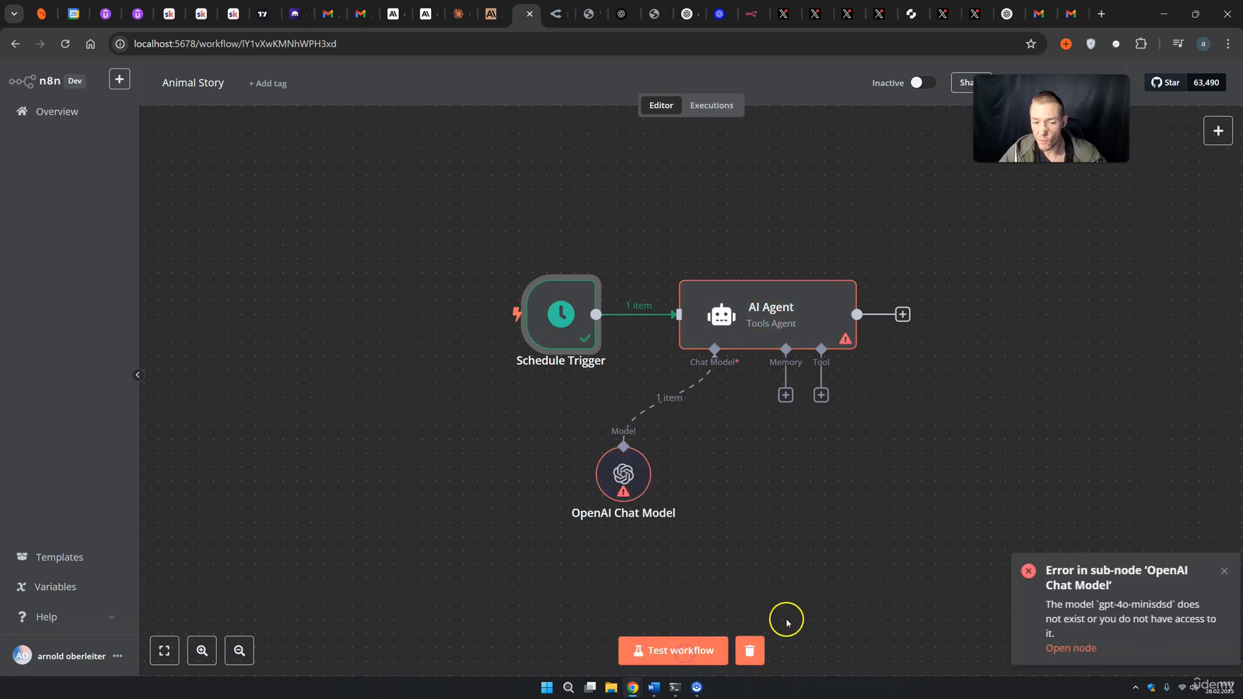
double_click(632, 477)
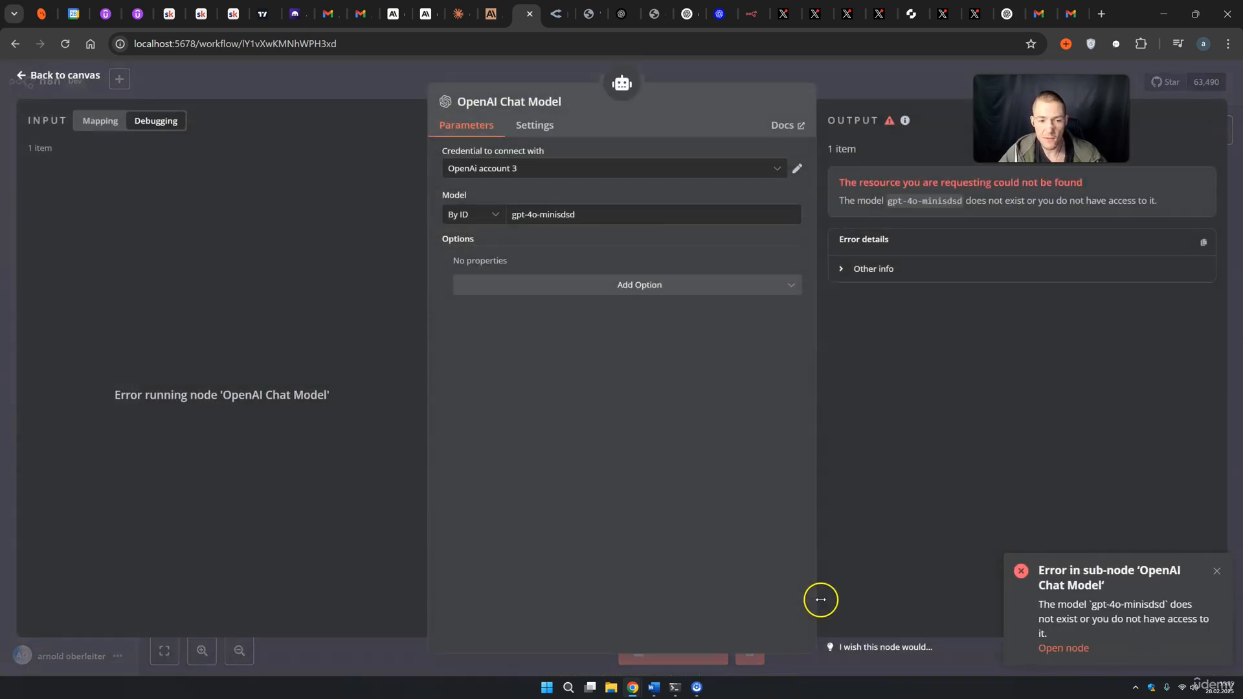
click(476, 220)
click(463, 246)
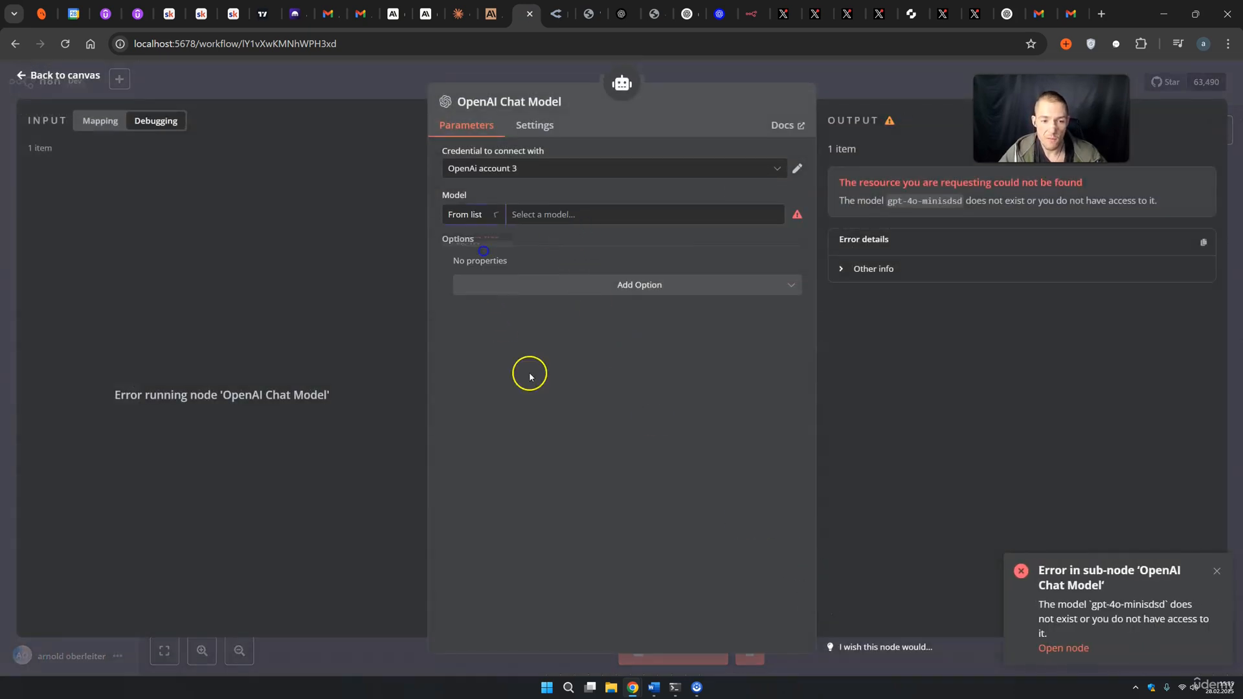
click(560, 215)
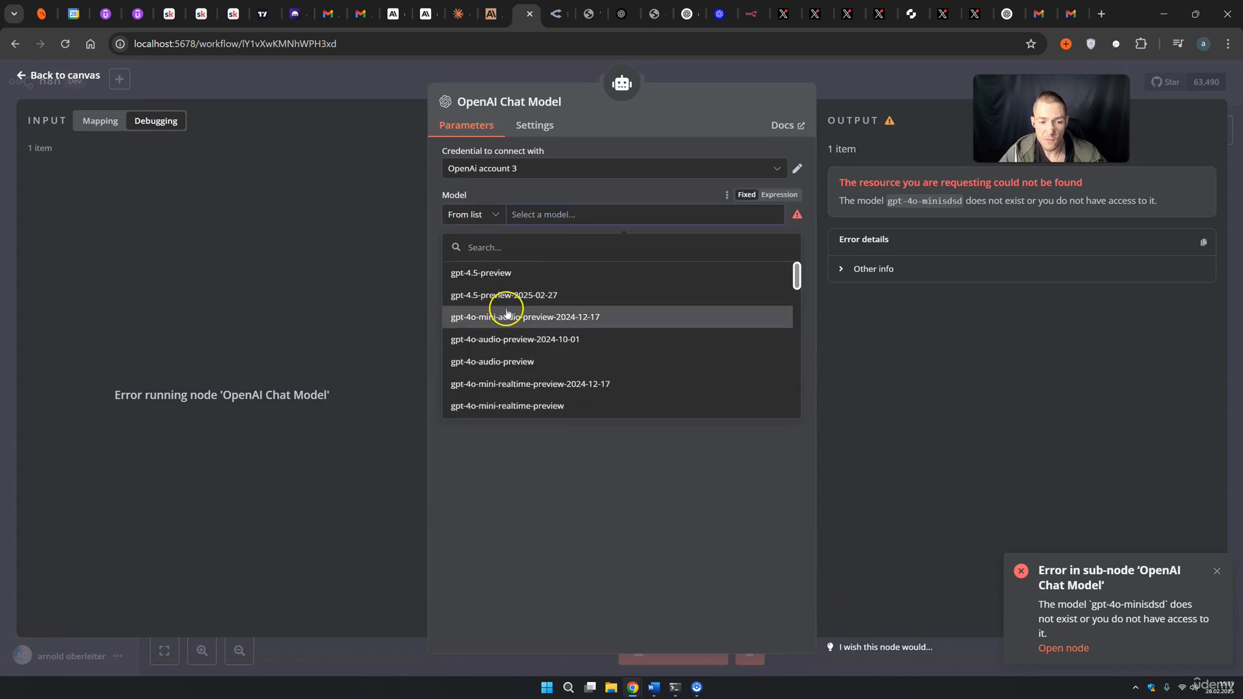
scroll(515, 343, down, 1)
click(498, 362)
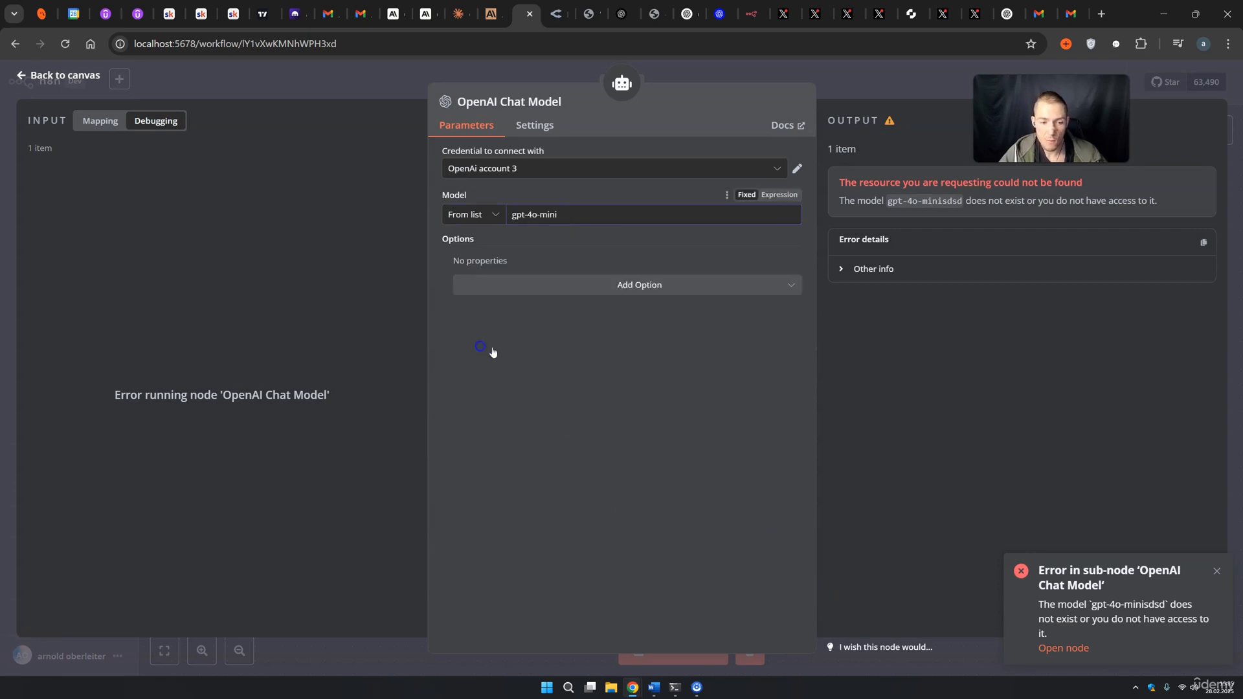
click(841, 95)
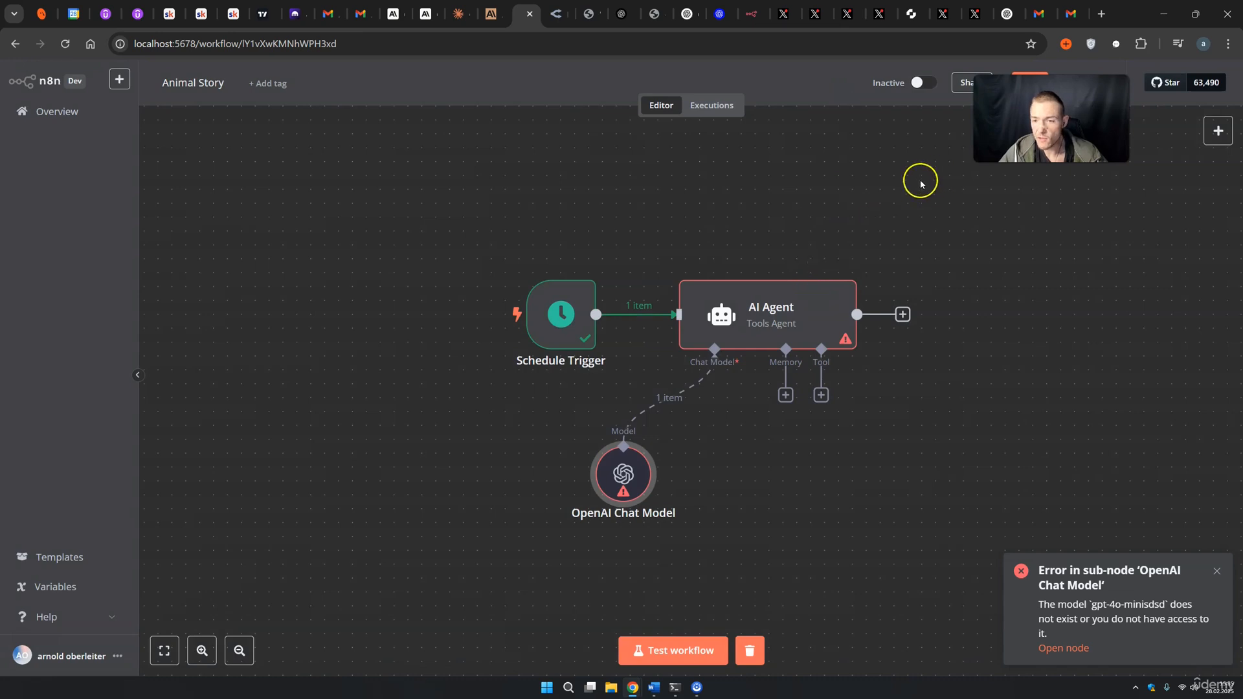
click(700, 636)
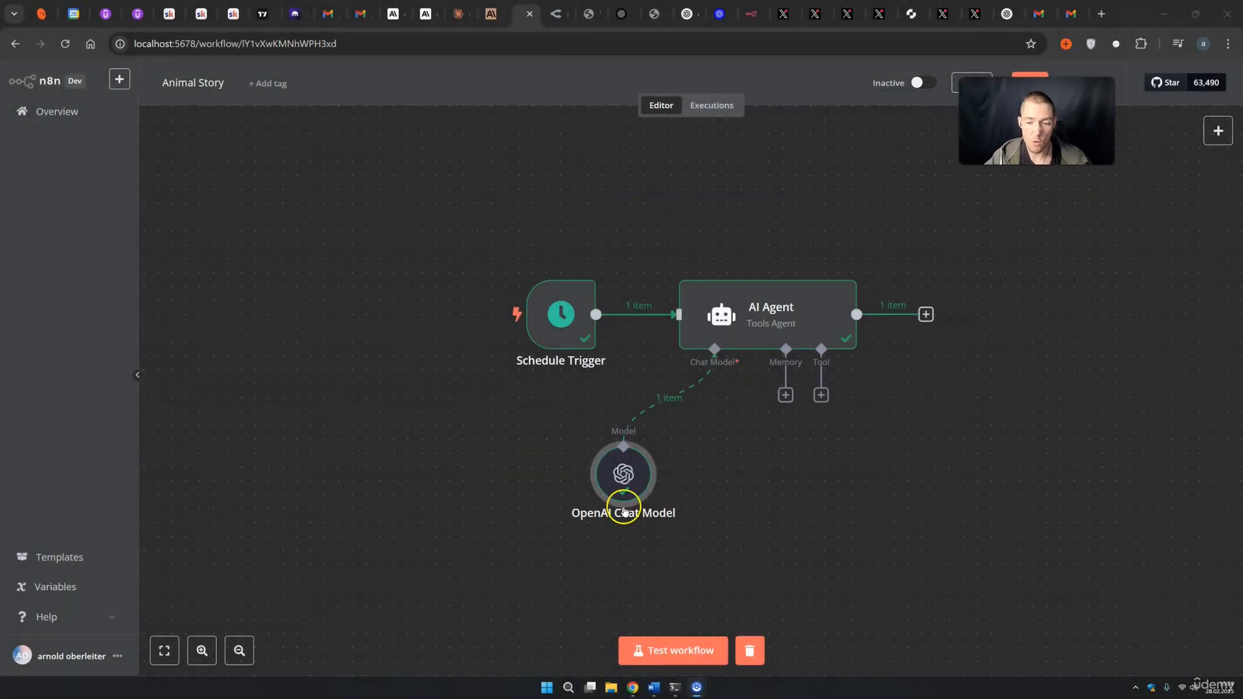
Review the error workflow assigned in the Animal Story workflow settings, and save the workflow while leaving for the overview
click(1102, 82)
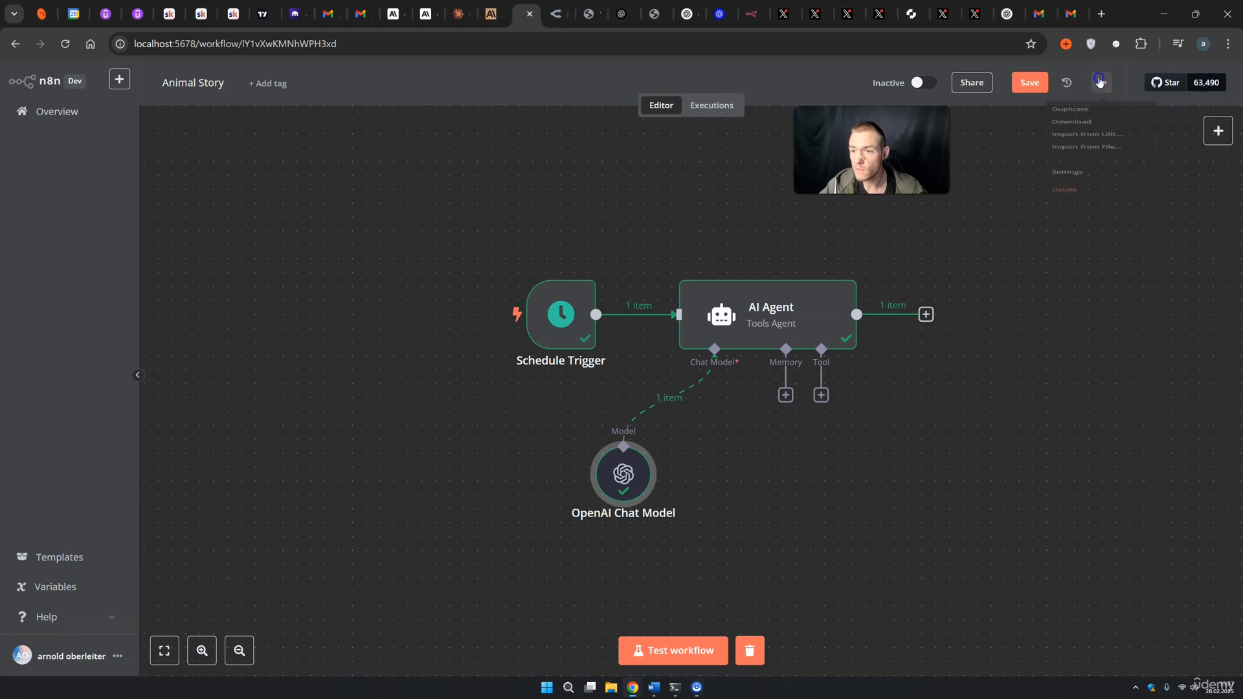
click(1069, 219)
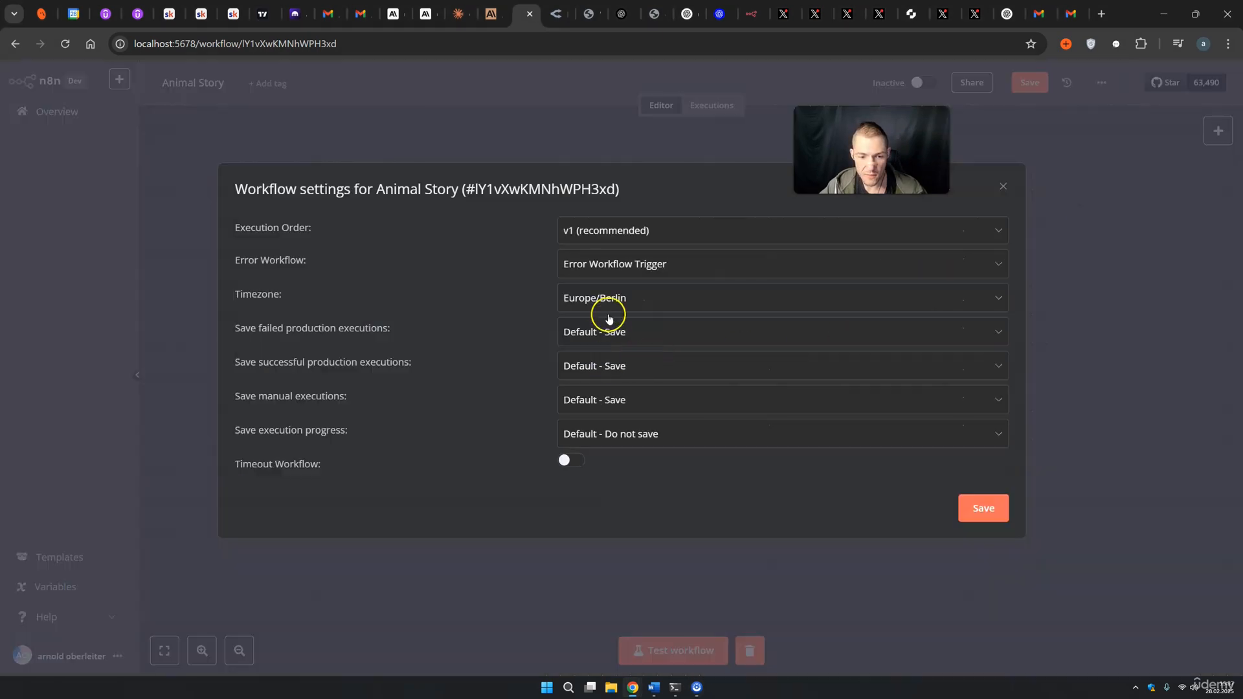
click(1043, 167)
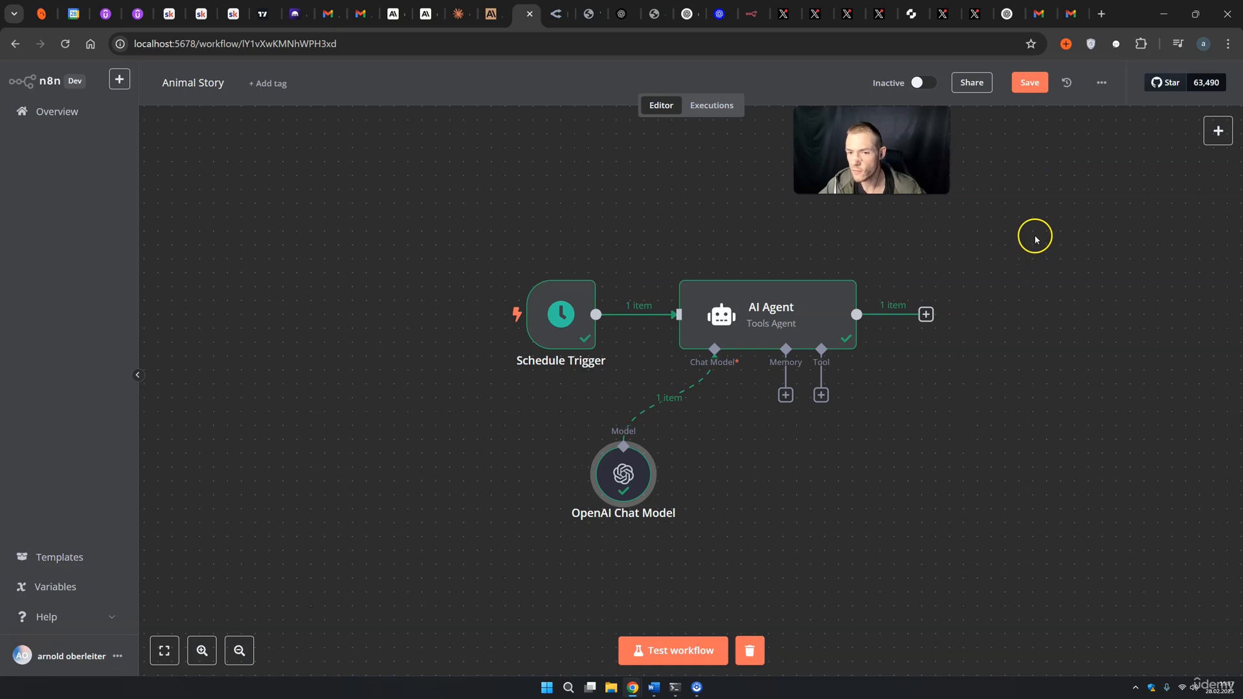
click(59, 113)
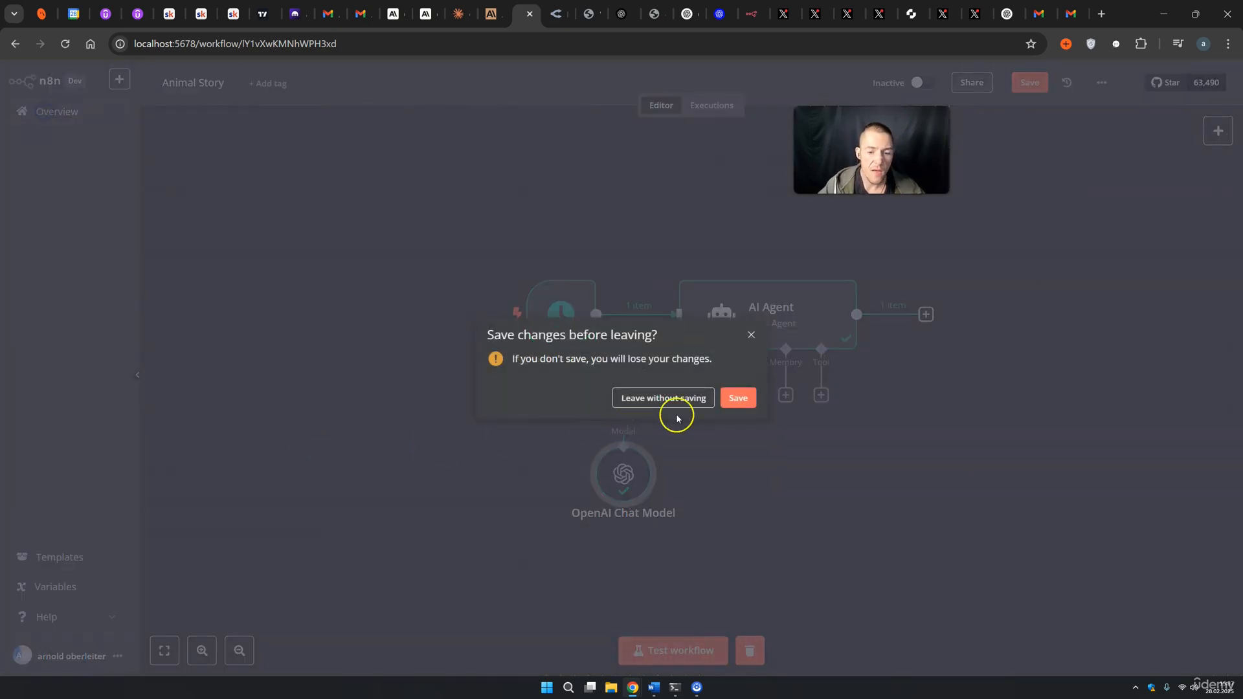
click(733, 399)
Open the Error Workflow Trigger workflow and review the Gmail node's subject and message expressions, including the date and time line
click(327, 270)
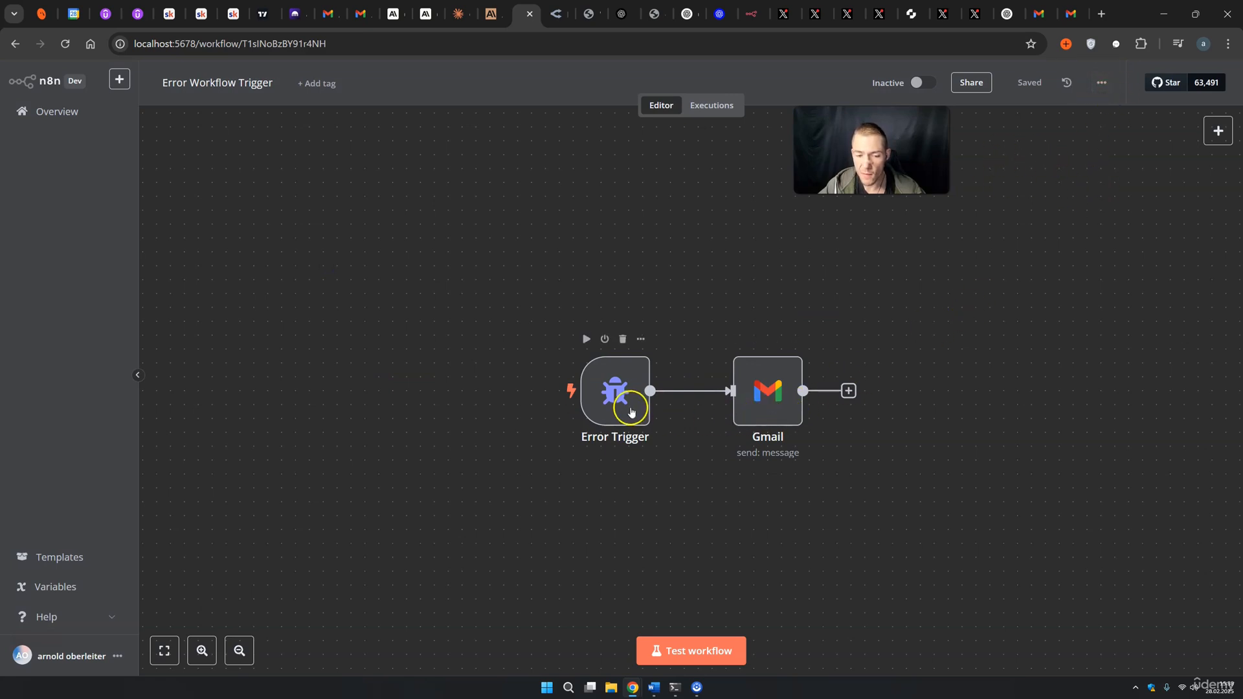
double_click(766, 396)
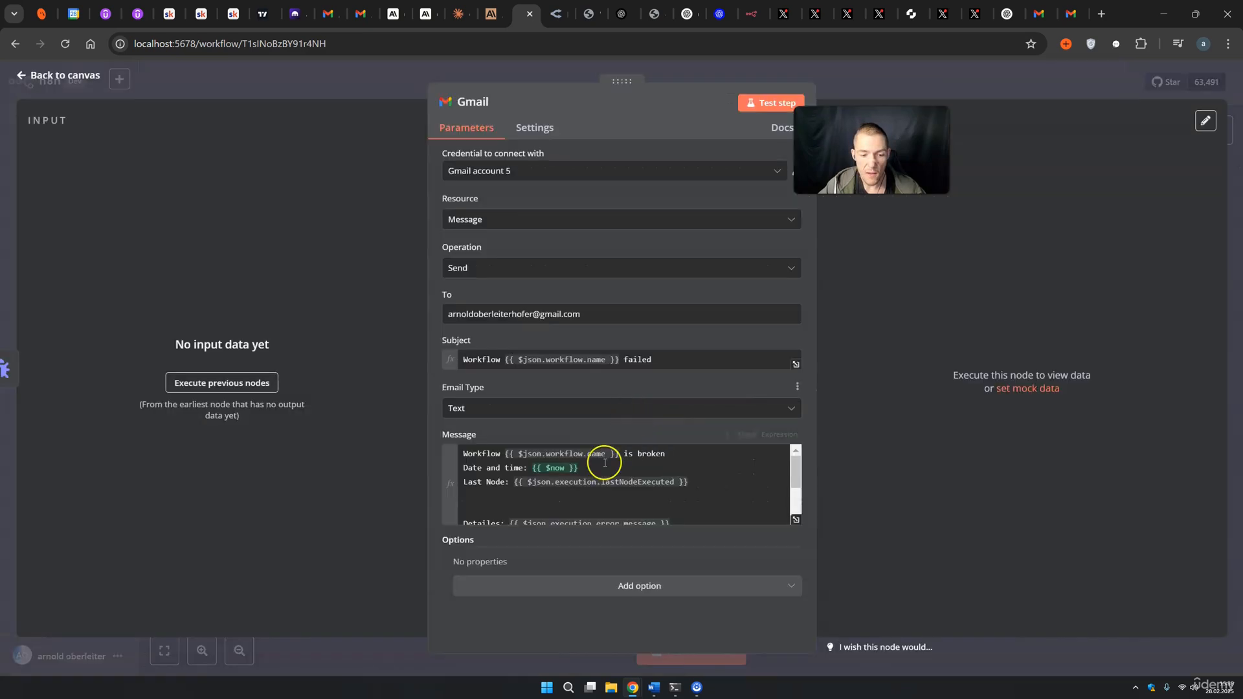
drag(506, 469, 514, 471)
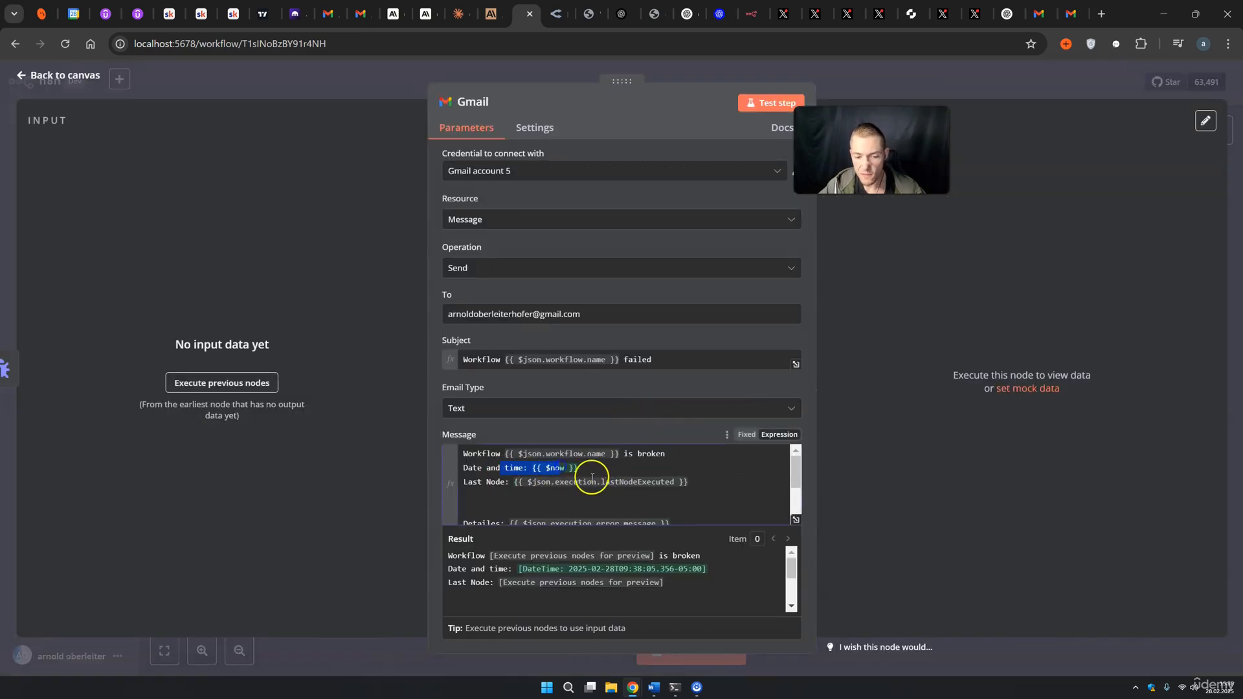
click(917, 97)
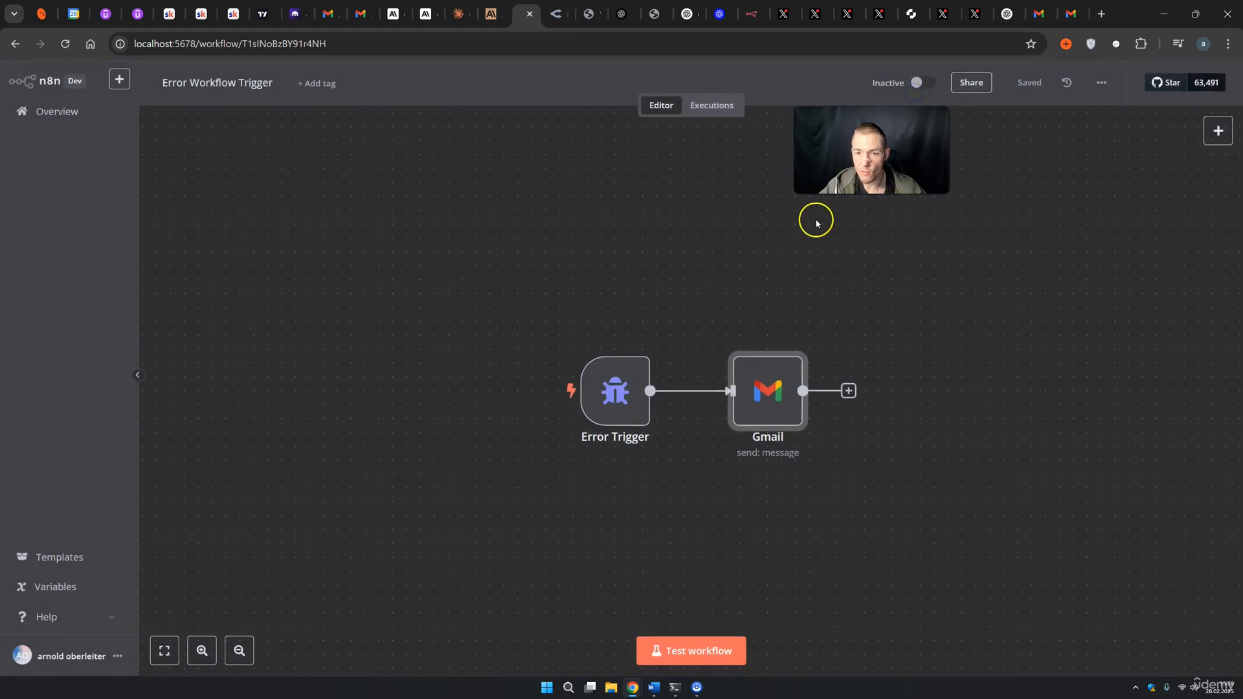